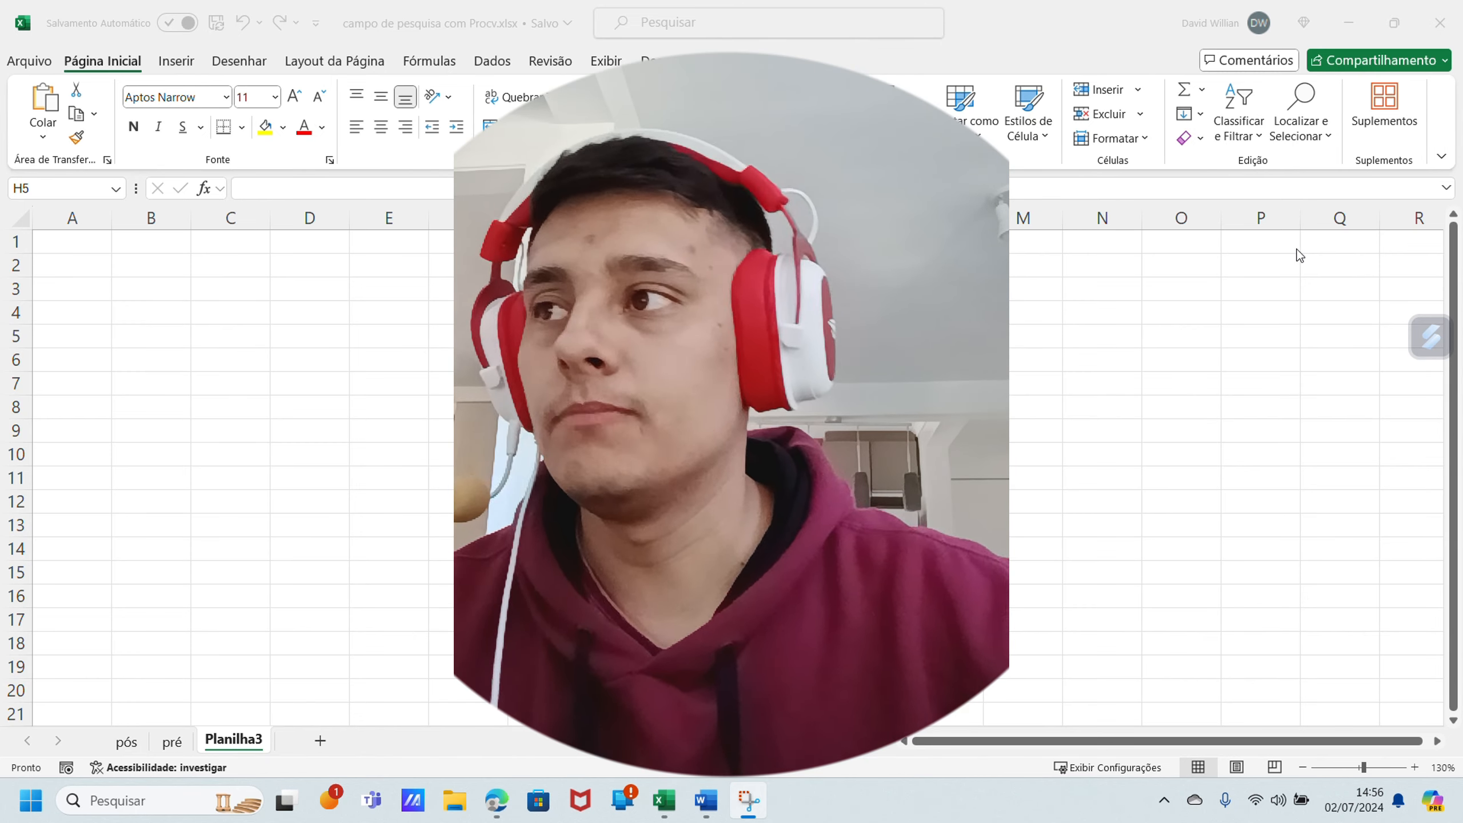
left_click(384, 316)
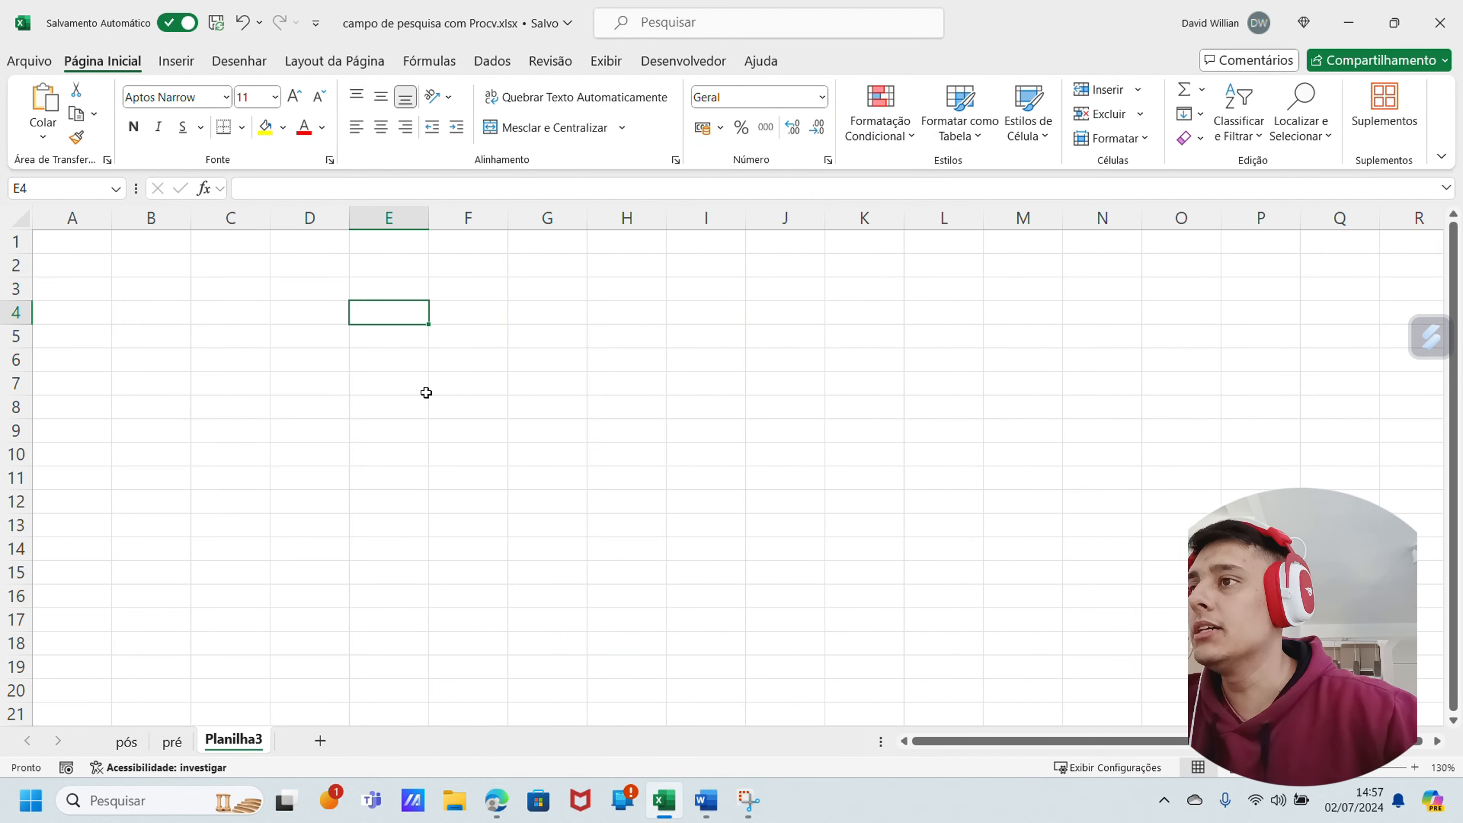
left_click(763, 426)
left_click(627, 336)
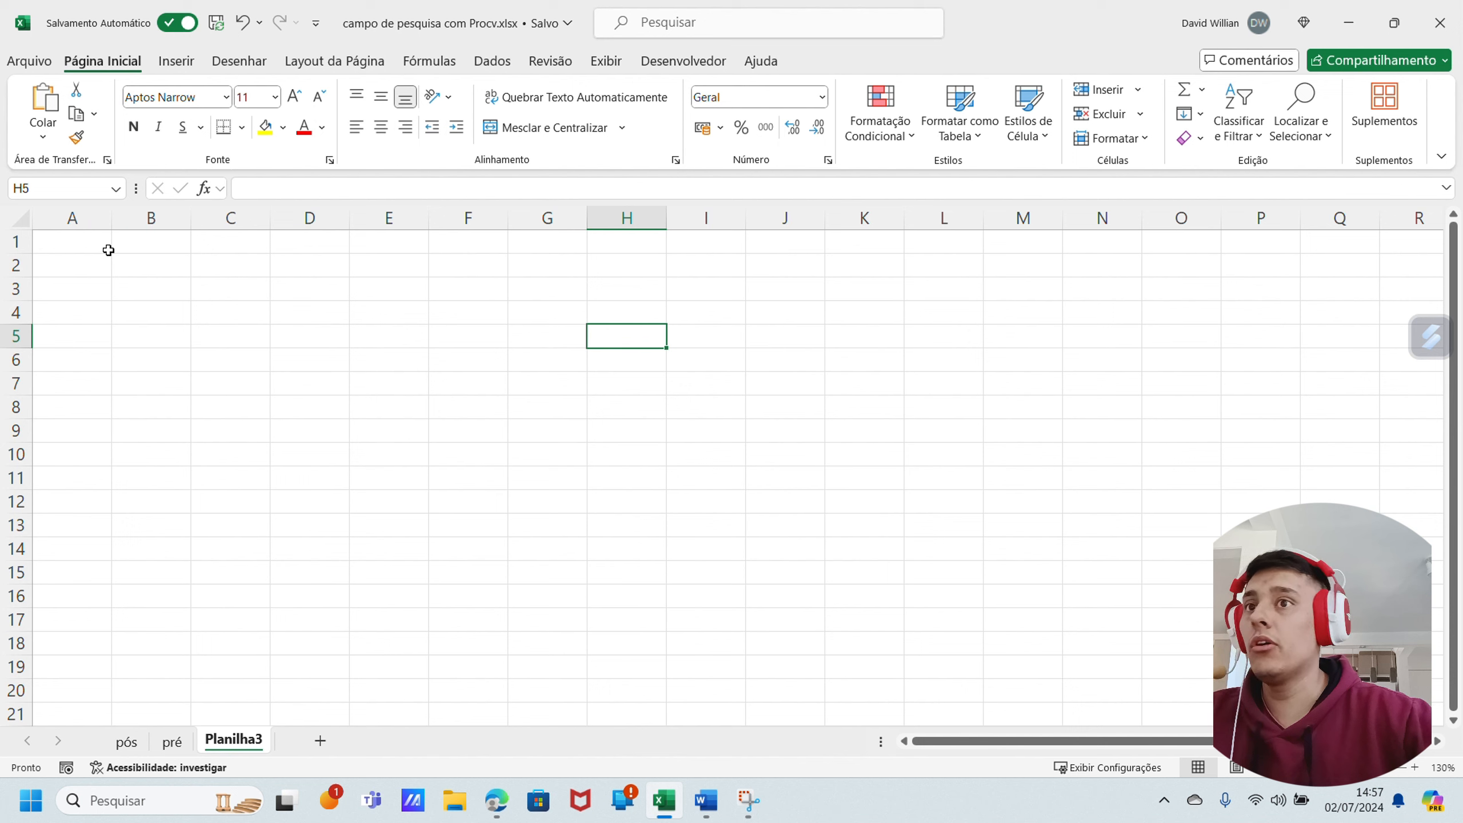
left_click(148, 282)
key("Right")
key("Right")
key("Down")
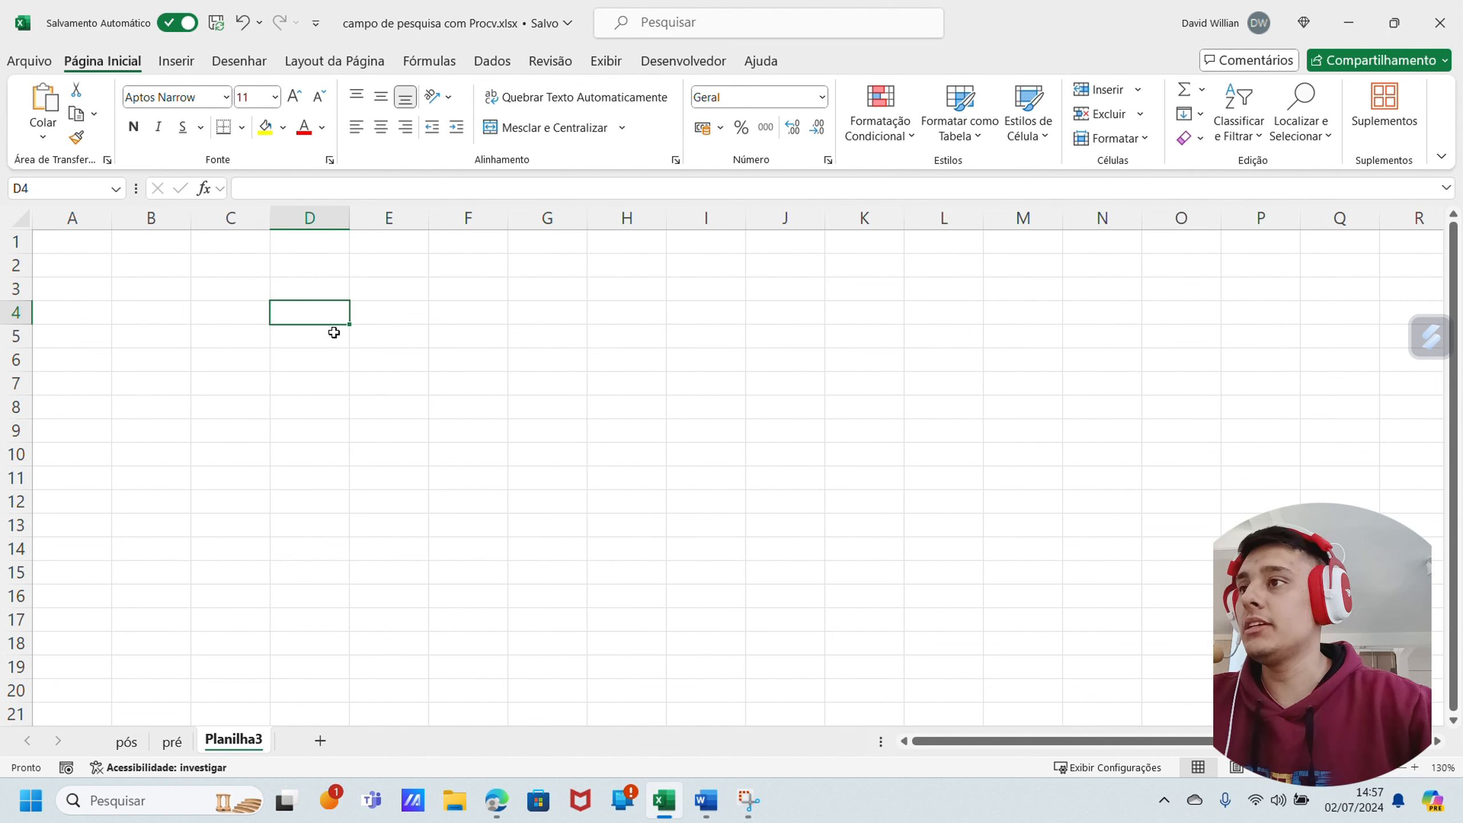
left_click(327, 219)
left_click(236, 216)
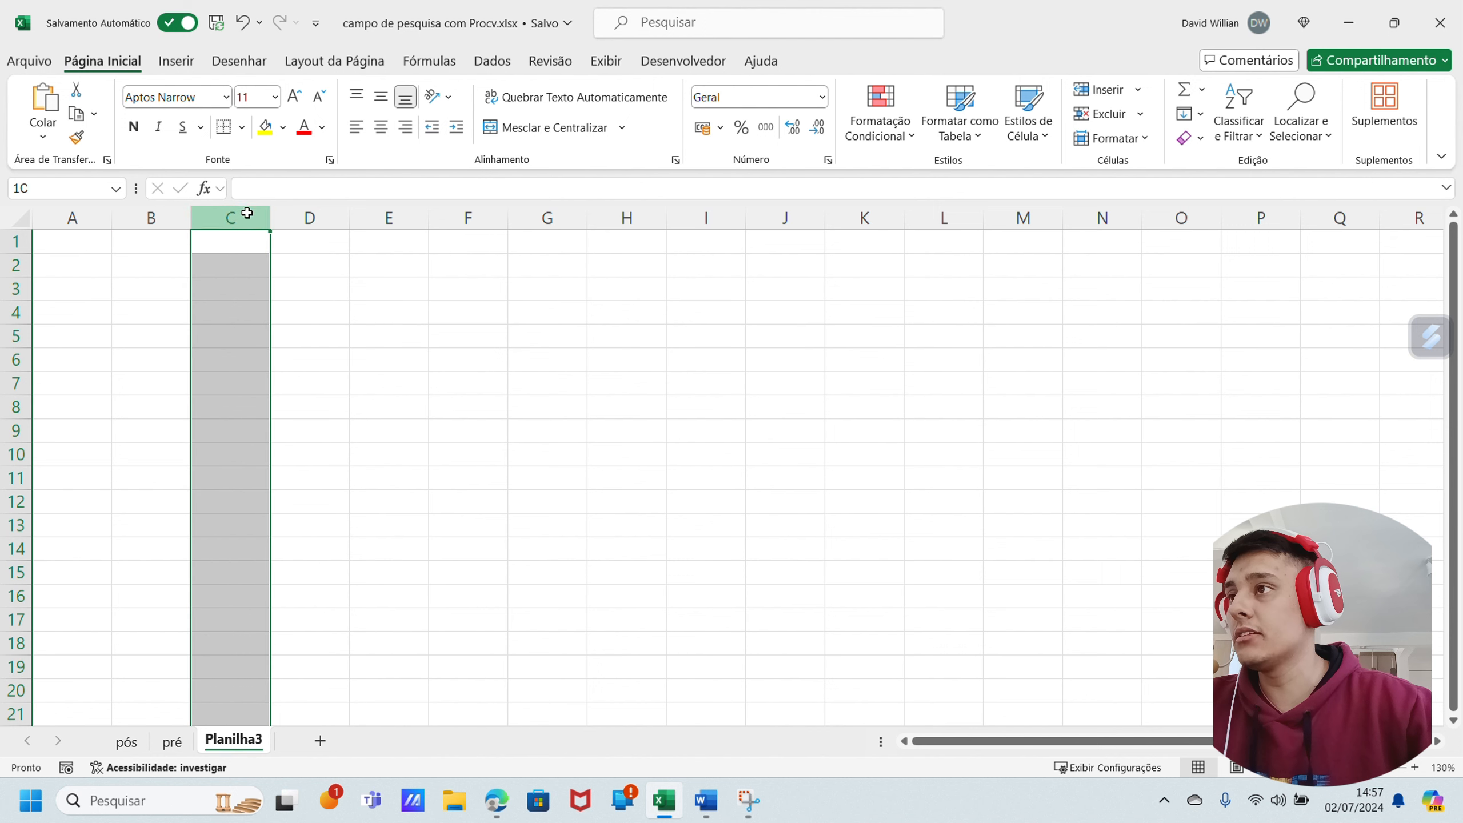
left_click(300, 215)
left_click(230, 336)
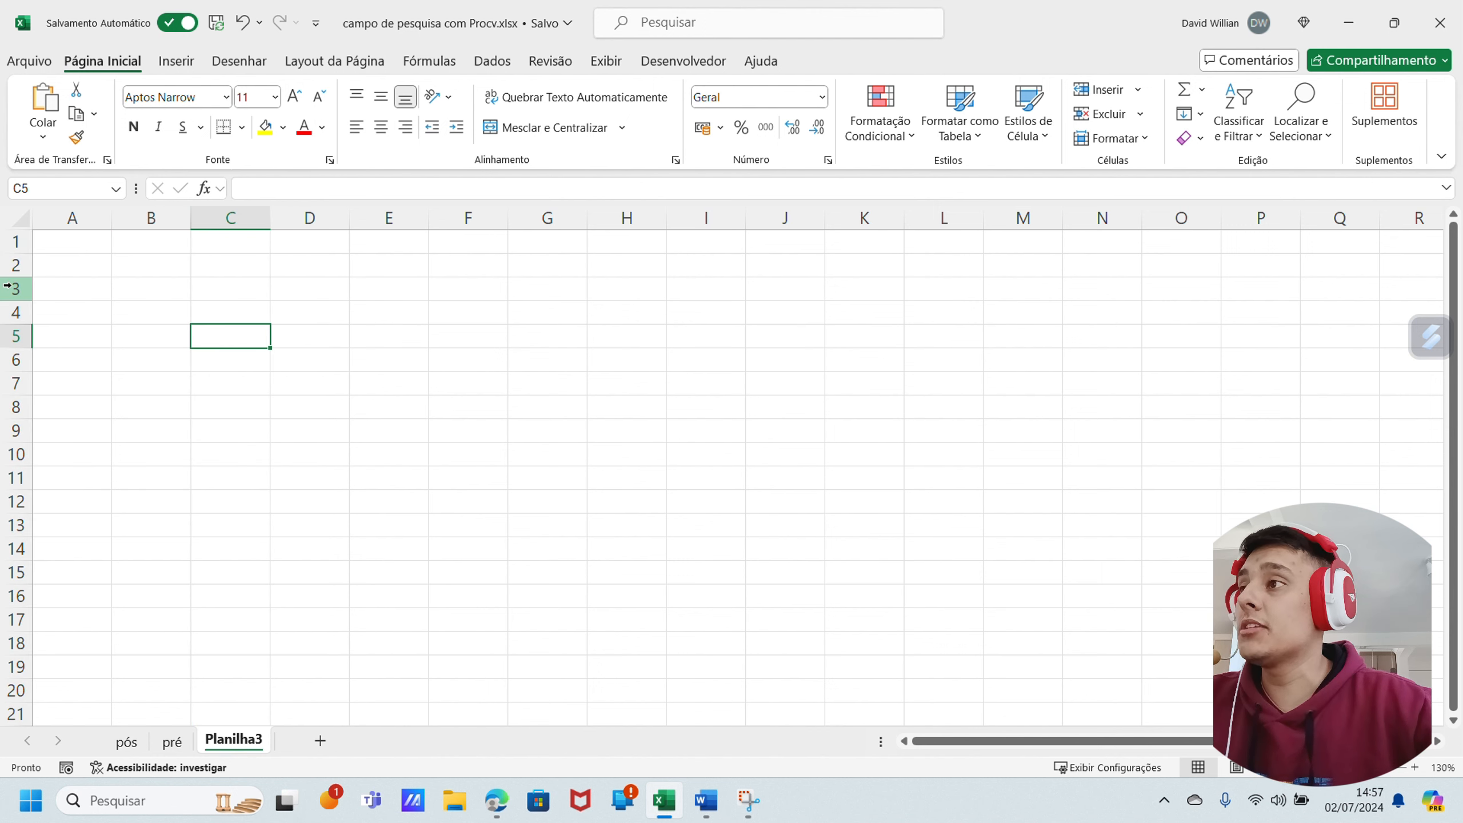
left_click_drag(7, 285, 11, 336)
left_click(151, 314)
left_click(242, 314)
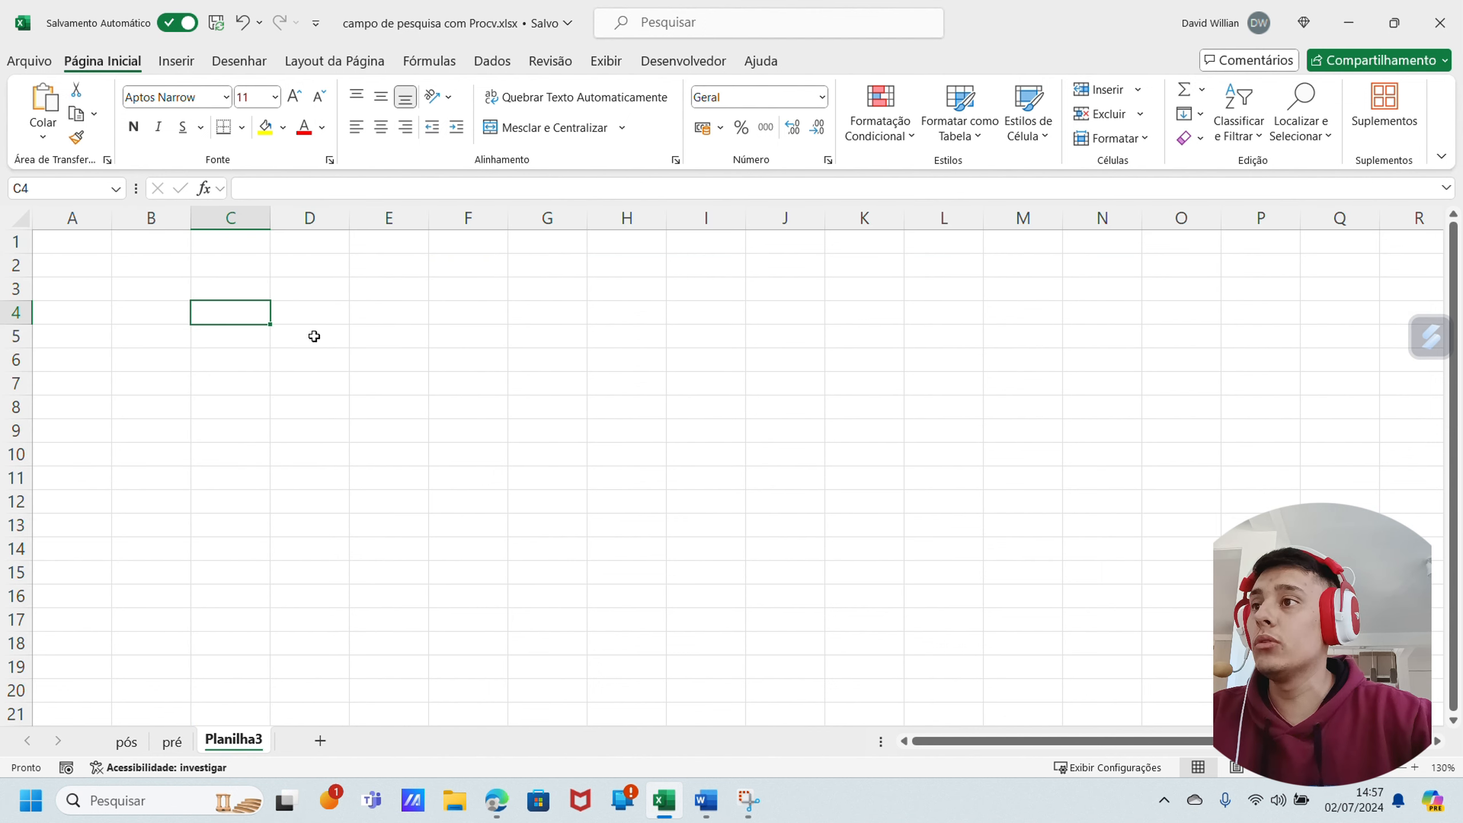
left_click(313, 336)
left_click(500, 462)
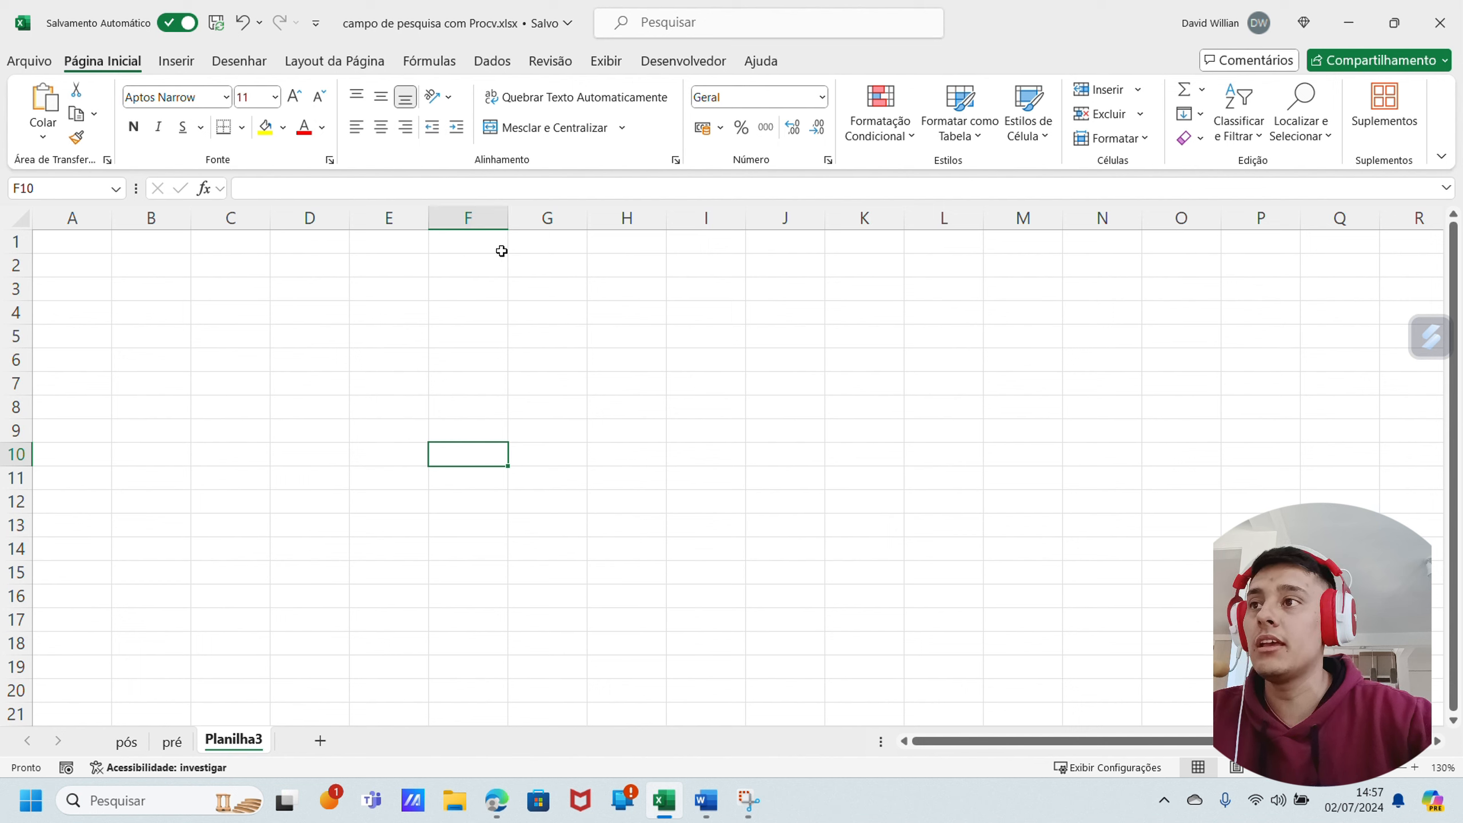
left_click_drag(477, 458, 119, 454)
left_click(706, 478)
left_click(536, 386)
left_click(544, 336)
left_click(448, 317)
left_click(357, 288)
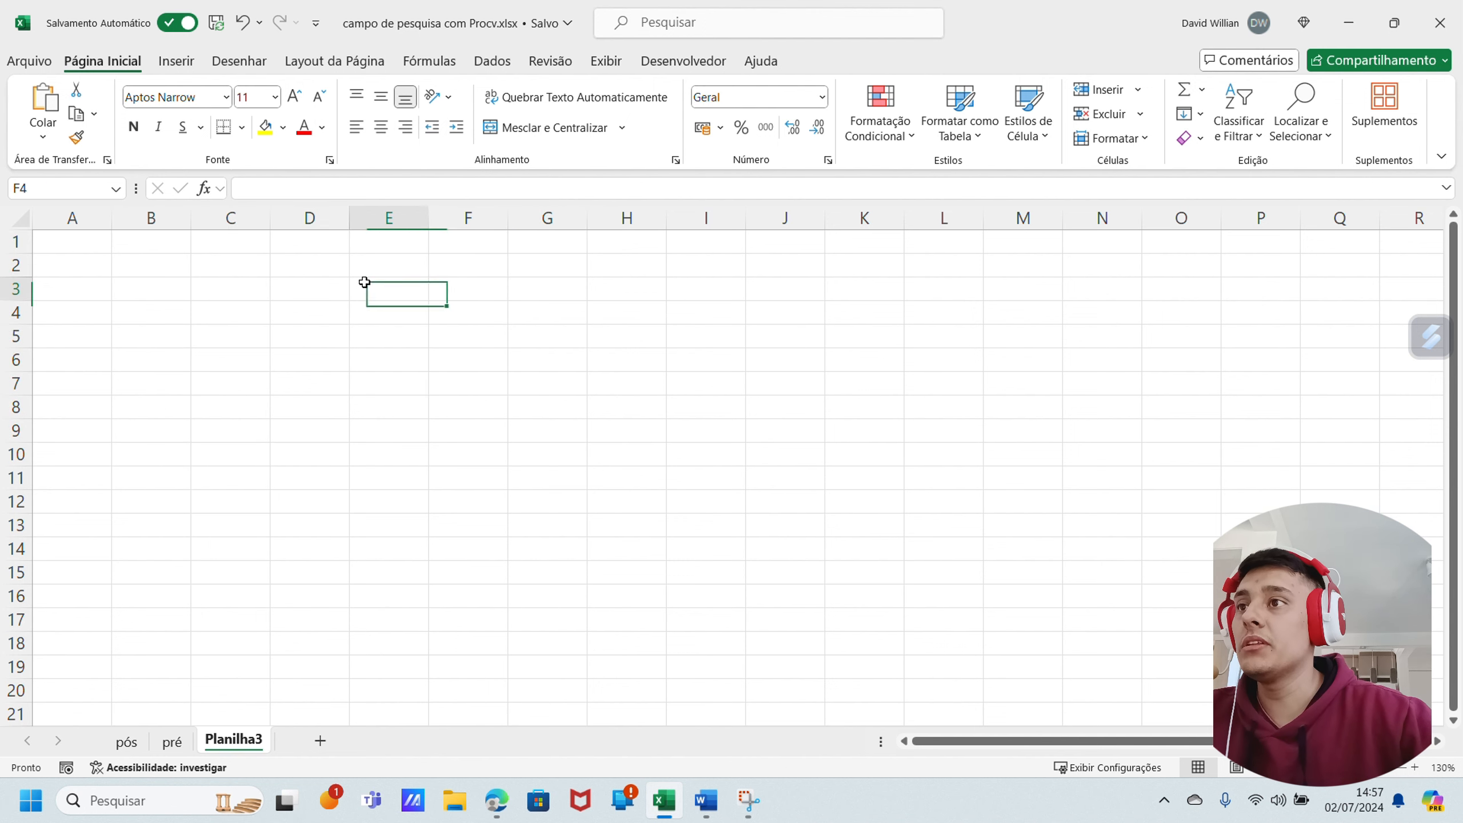
left_click_drag(78, 245, 87, 320)
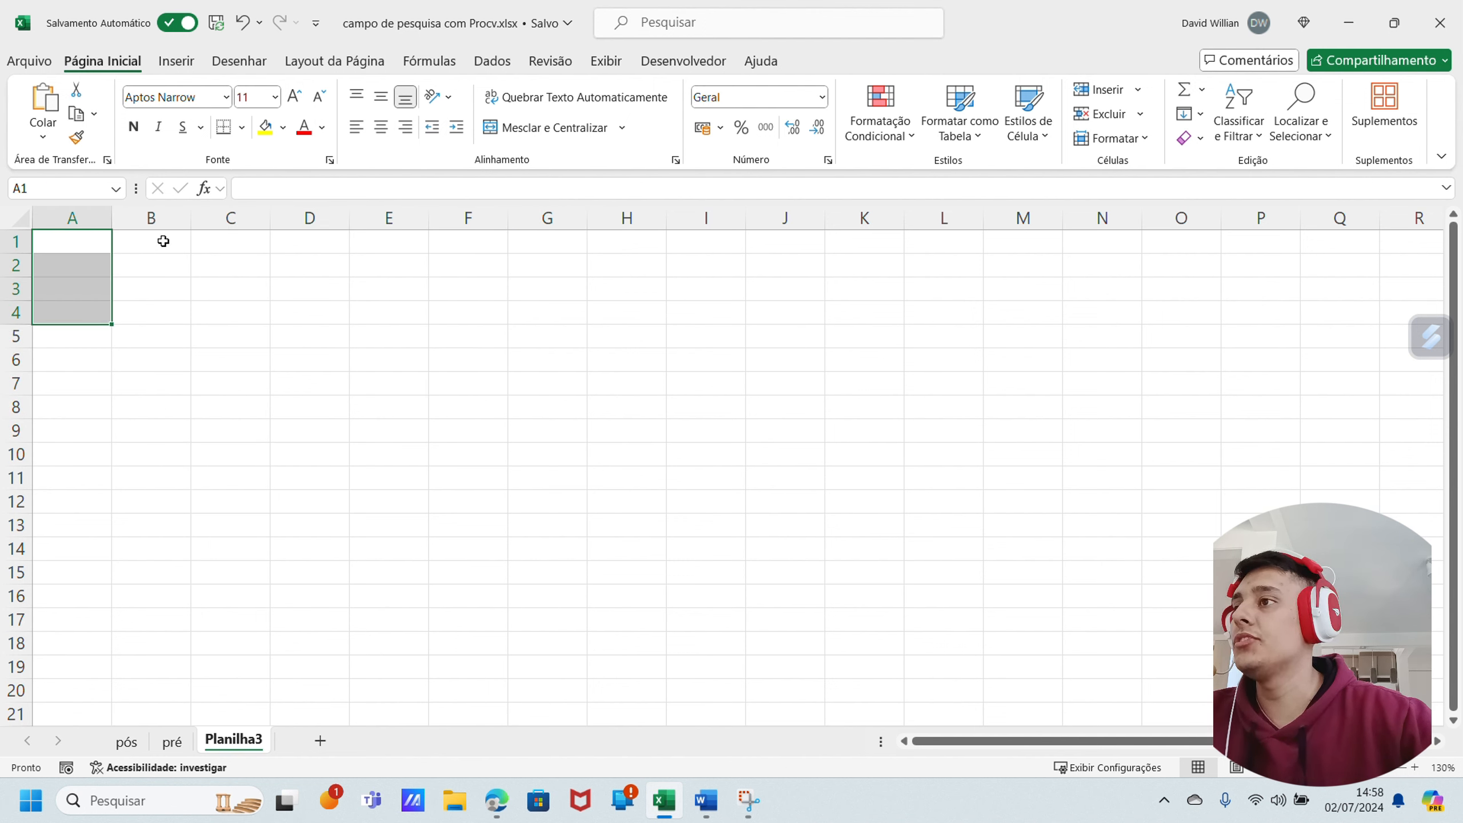
left_click_drag(163, 238, 164, 324)
left_click_drag(74, 242, 85, 265)
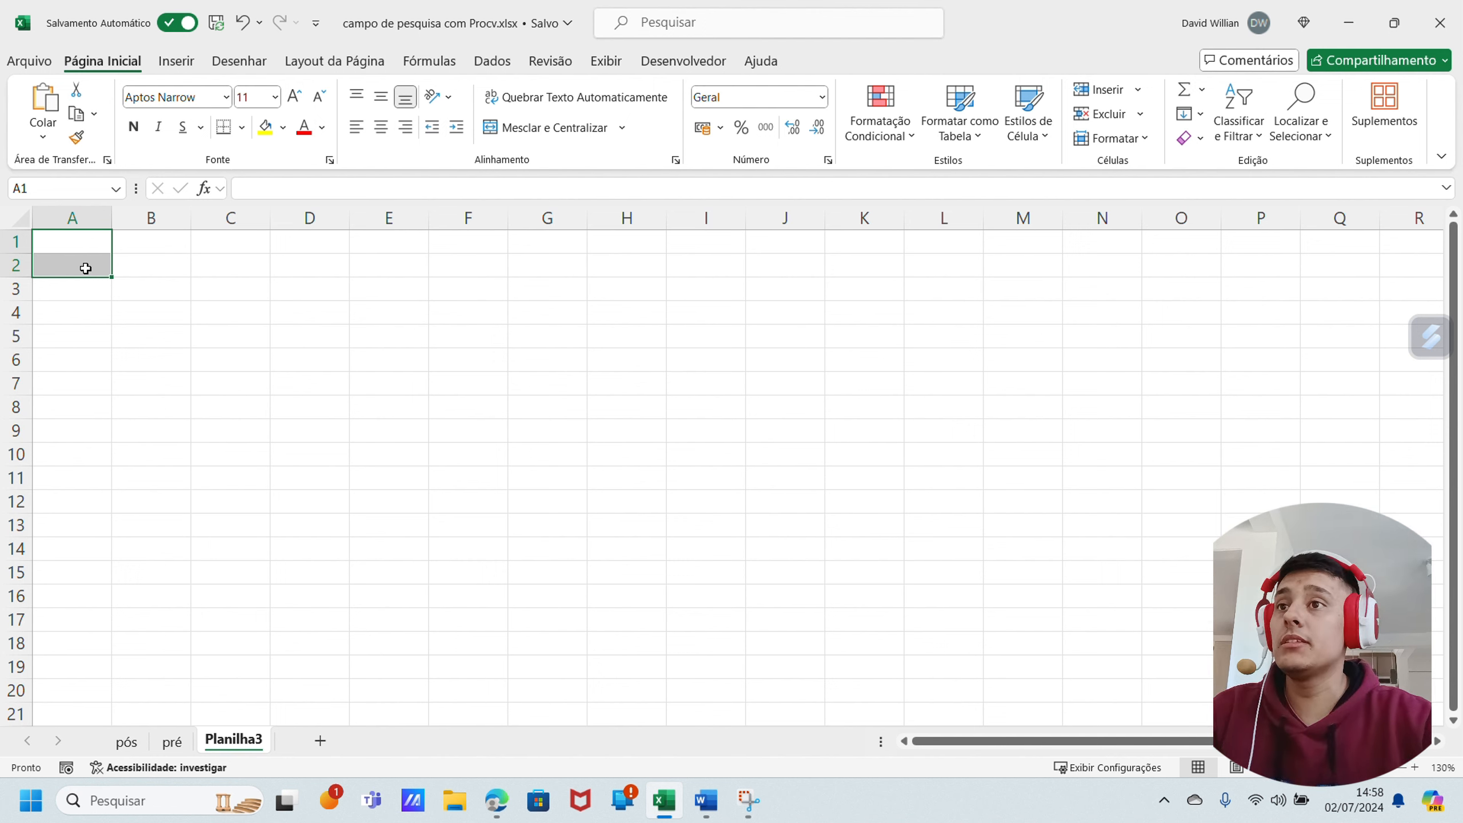
left_click(138, 259)
left_click(98, 242)
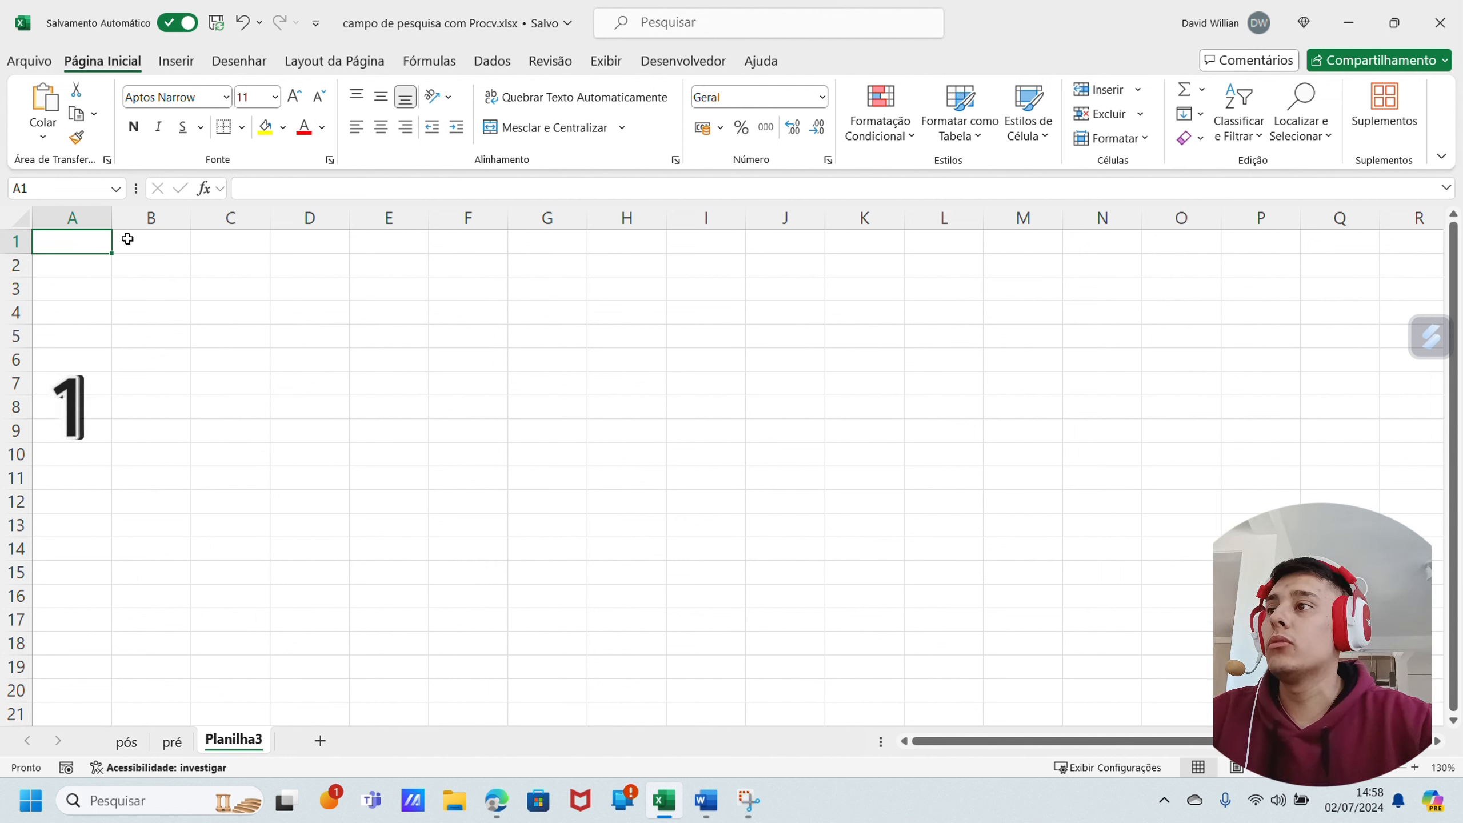
left_click(152, 245)
left_click(226, 245)
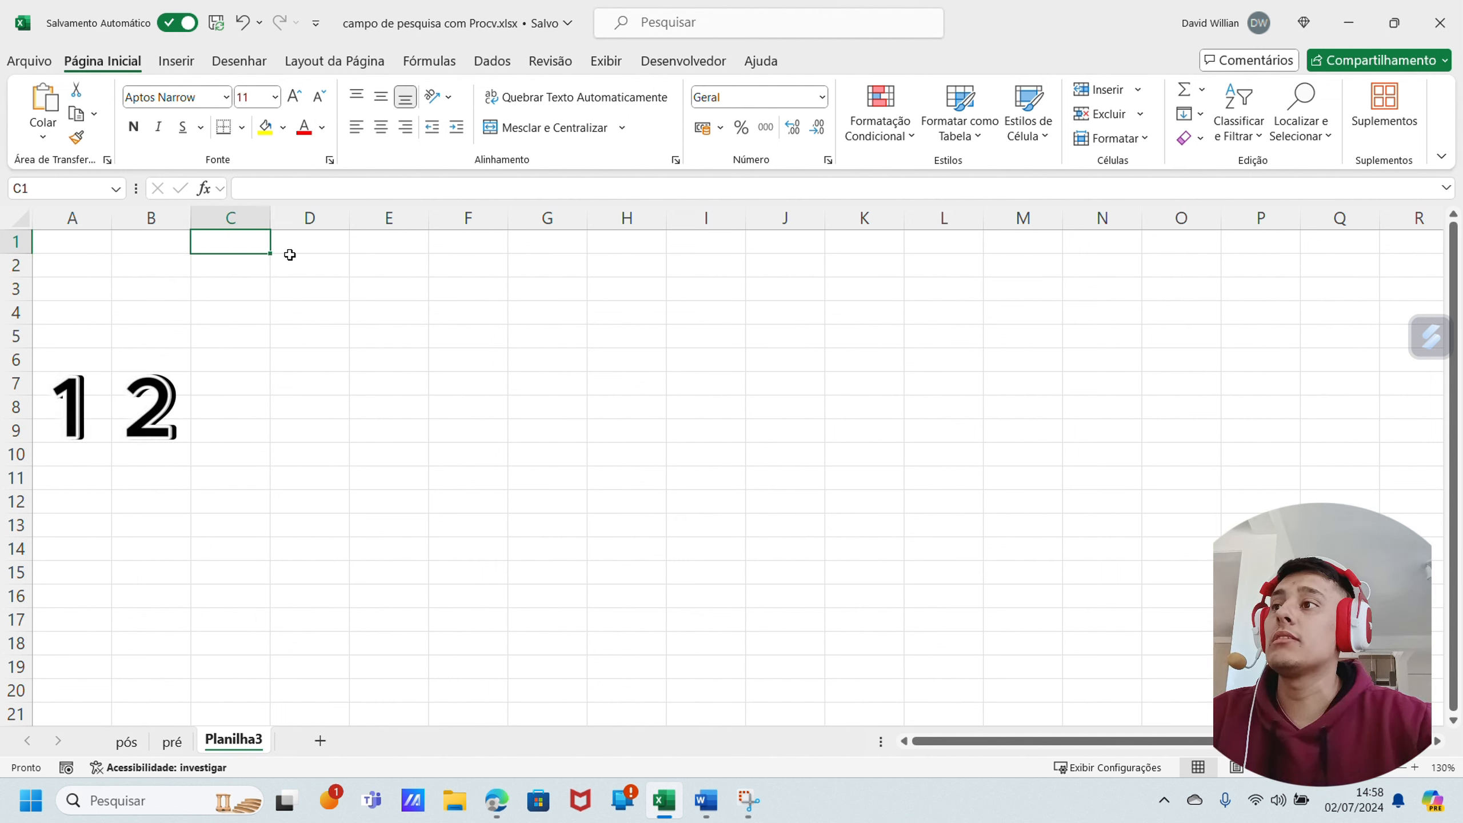
left_click(325, 245)
left_click(469, 341)
left_click(199, 248)
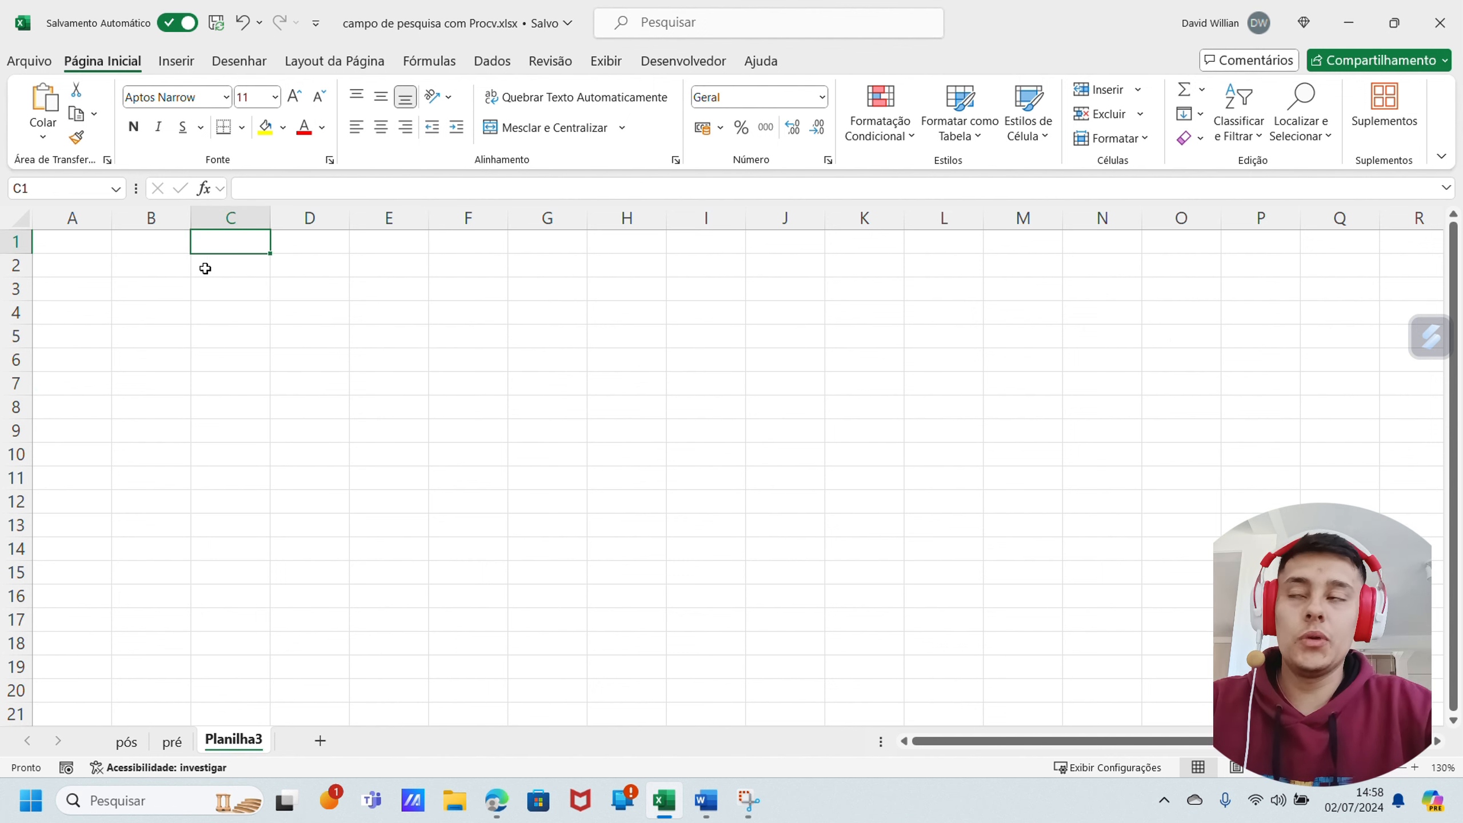
left_click(362, 321)
Enter a first name in capitals in cell C2 and fill it down to C4.
left_click(204, 270)
type("da")
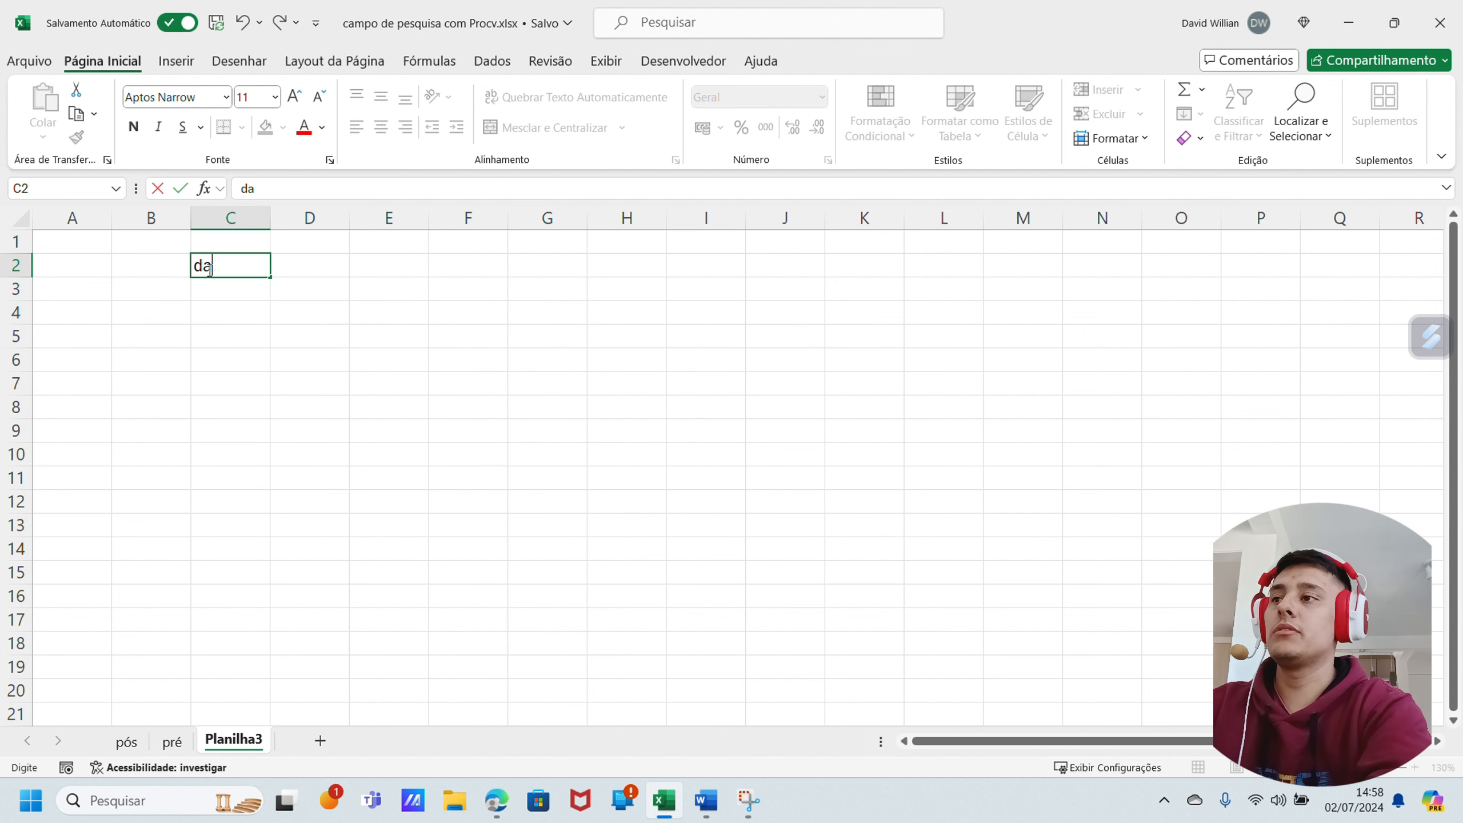
key("BackSpace")
type("DAVID")
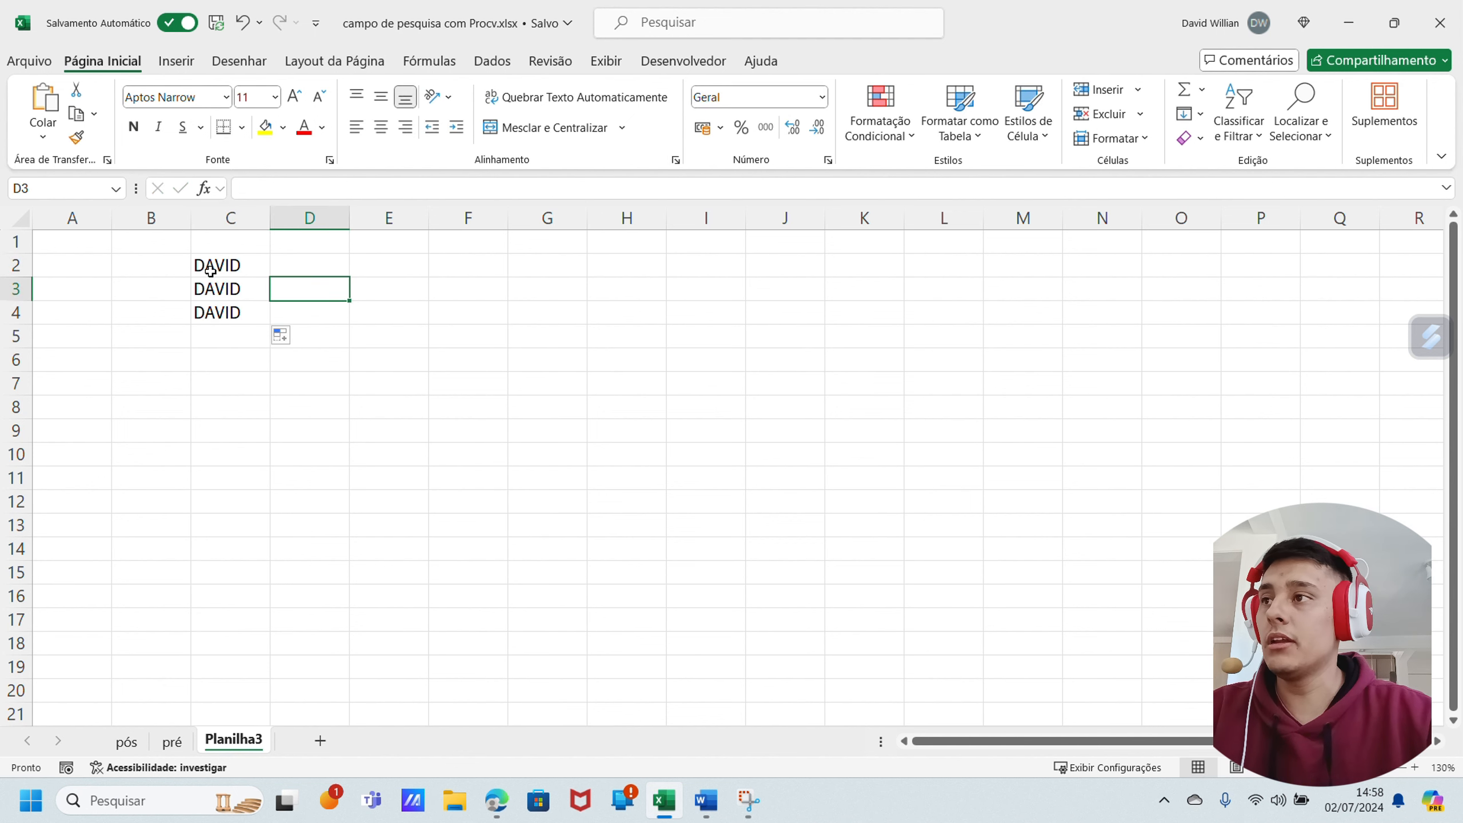
left_click_drag(215, 264, 218, 311)
Enter AMPLO EXCEL in D2 and DEIXE O LIKE in E2, and fill both down to row 4.
left_click(299, 266)
type("AMPLO EXCEL")
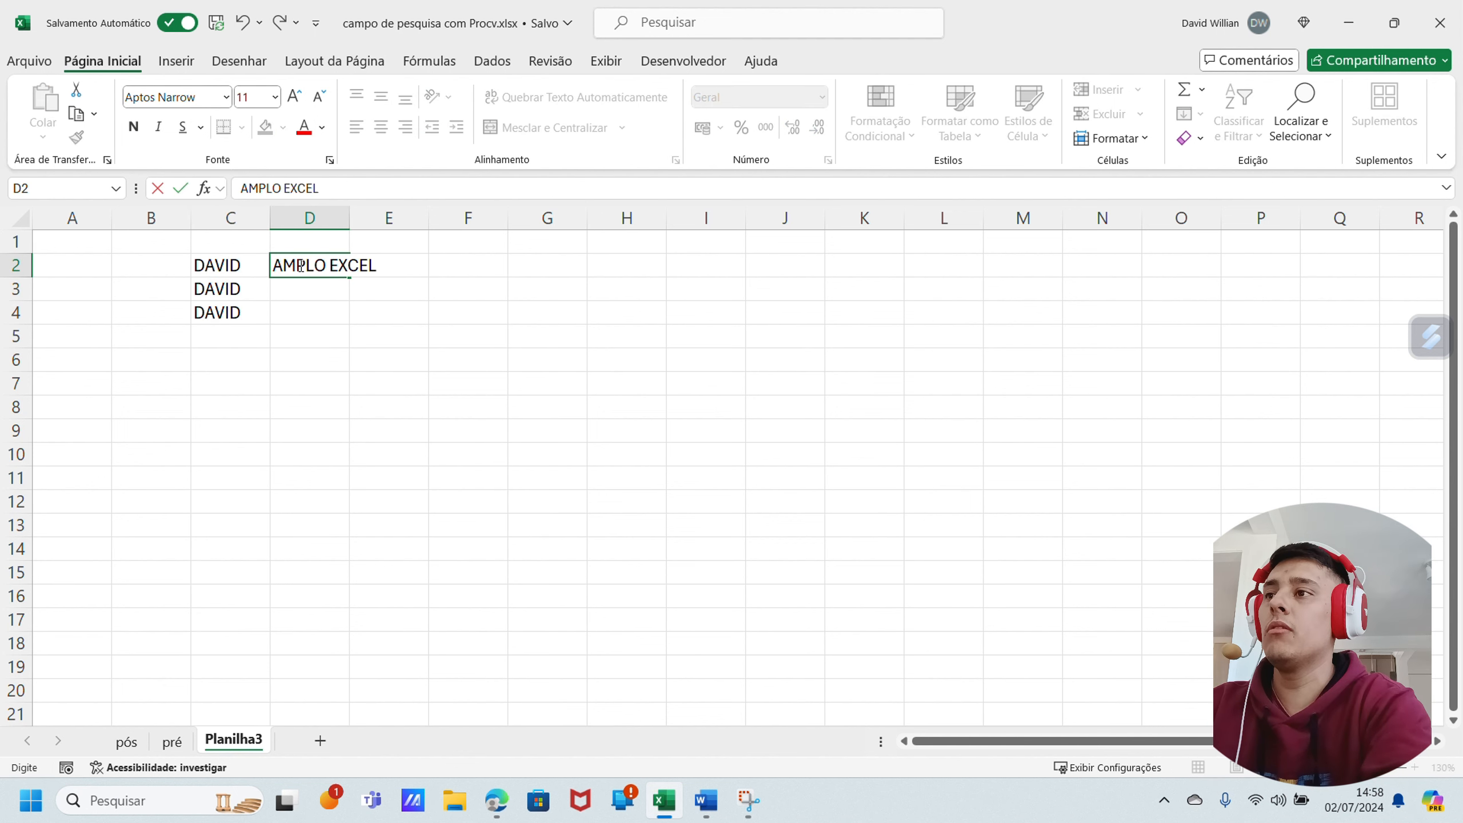
key("Tab")
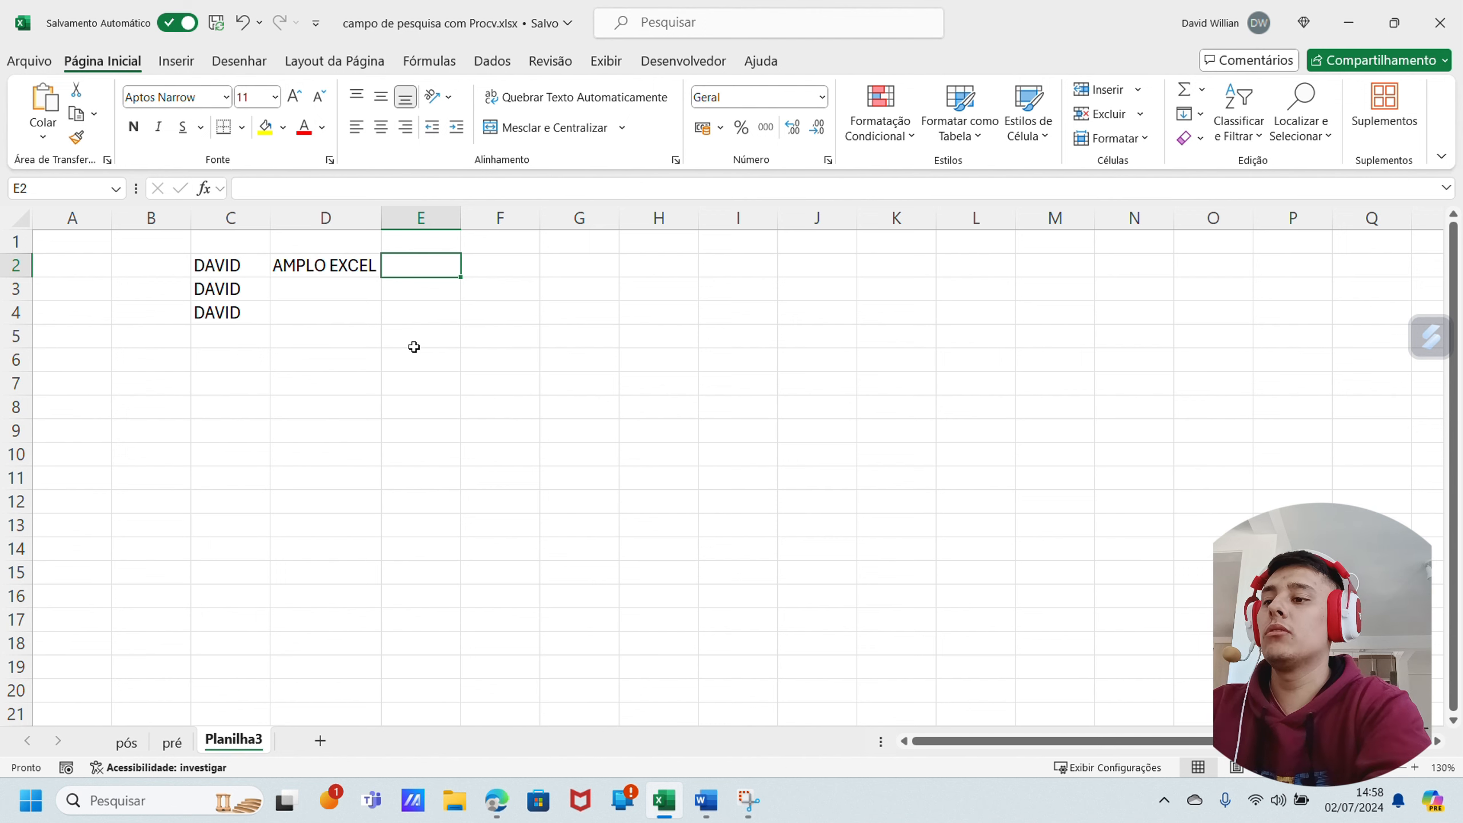
type("DEIXE")
key("BackSpace")
type("XE O LIKE")
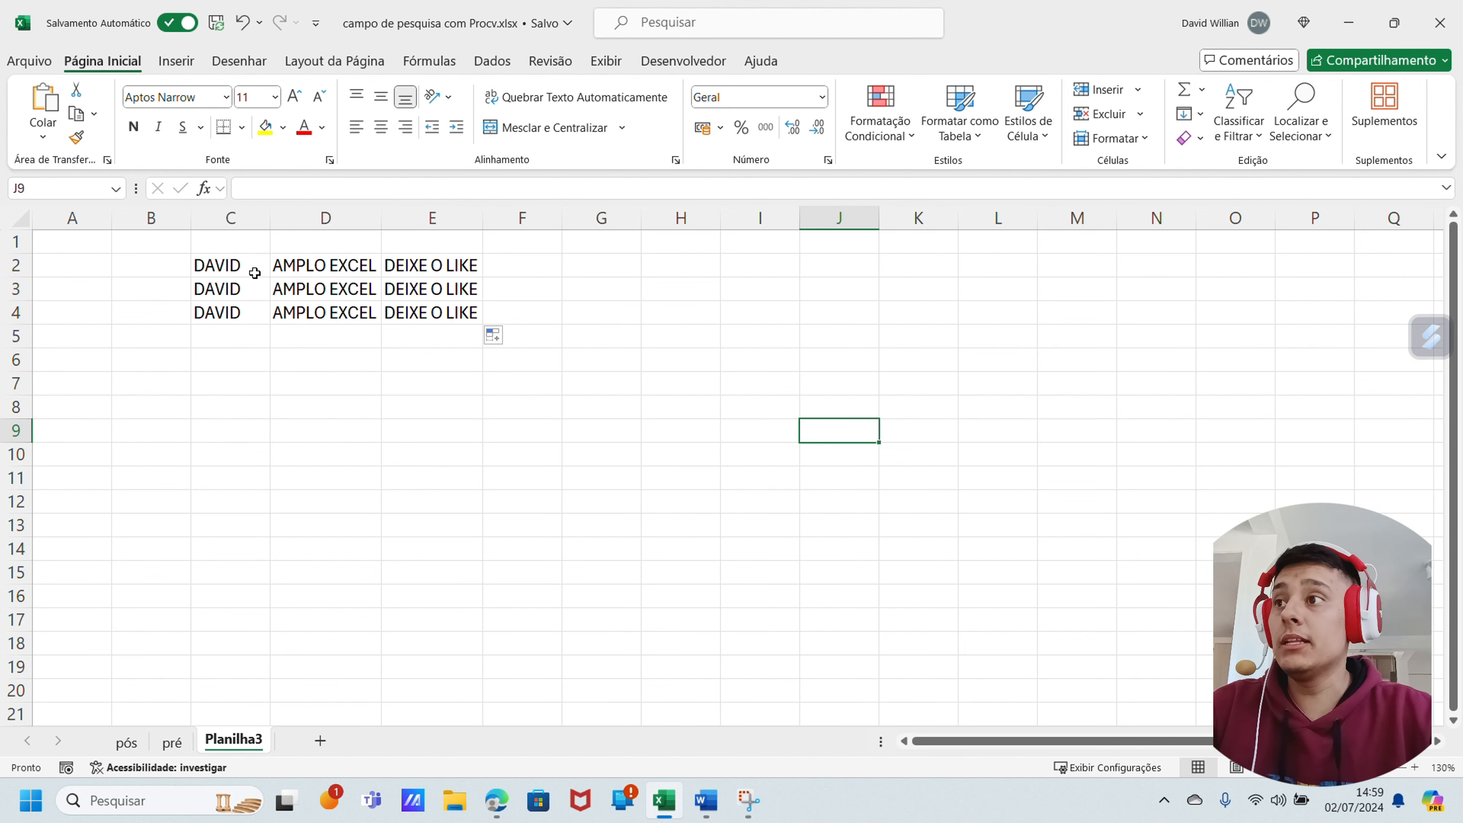
Examine the sample table C2:E4 as a lookup range, including its first column as the place of the searched value.
left_click_drag(253, 267, 413, 321)
left_click(423, 356)
left_click_drag(218, 267, 222, 315)
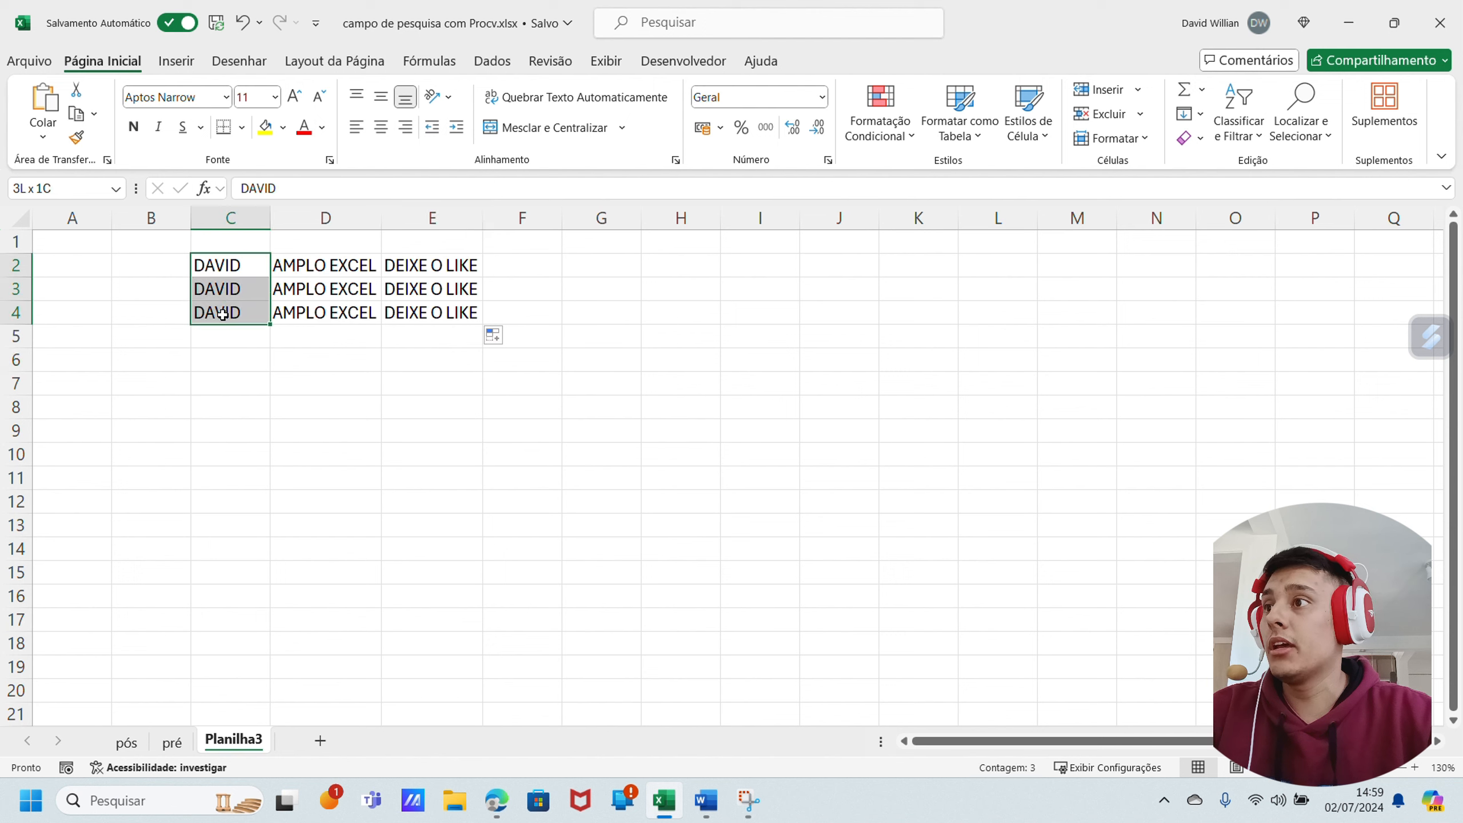
left_click_drag(599, 306, 577, 296)
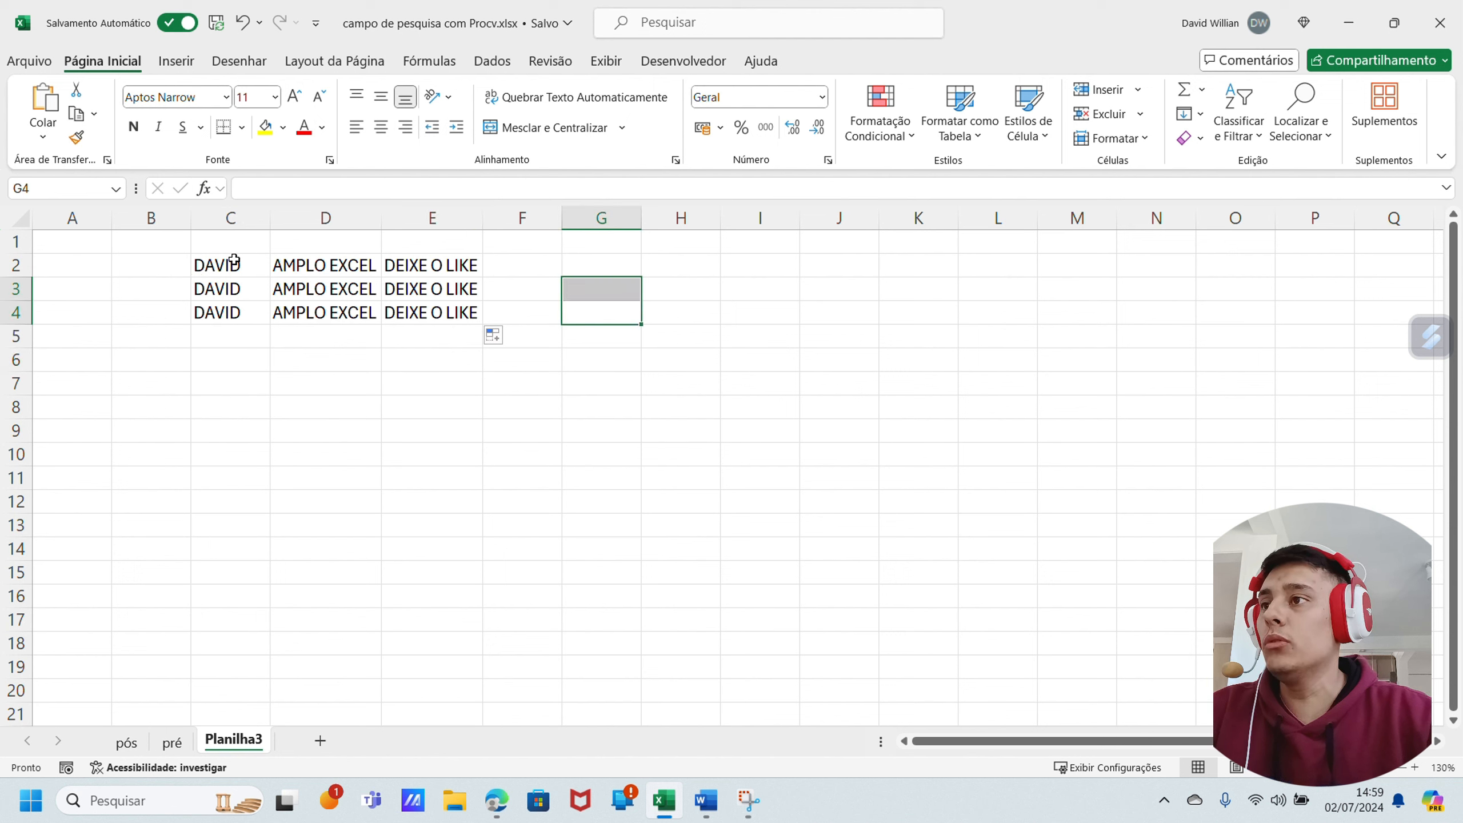
left_click_drag(233, 261, 429, 316)
left_click(876, 436)
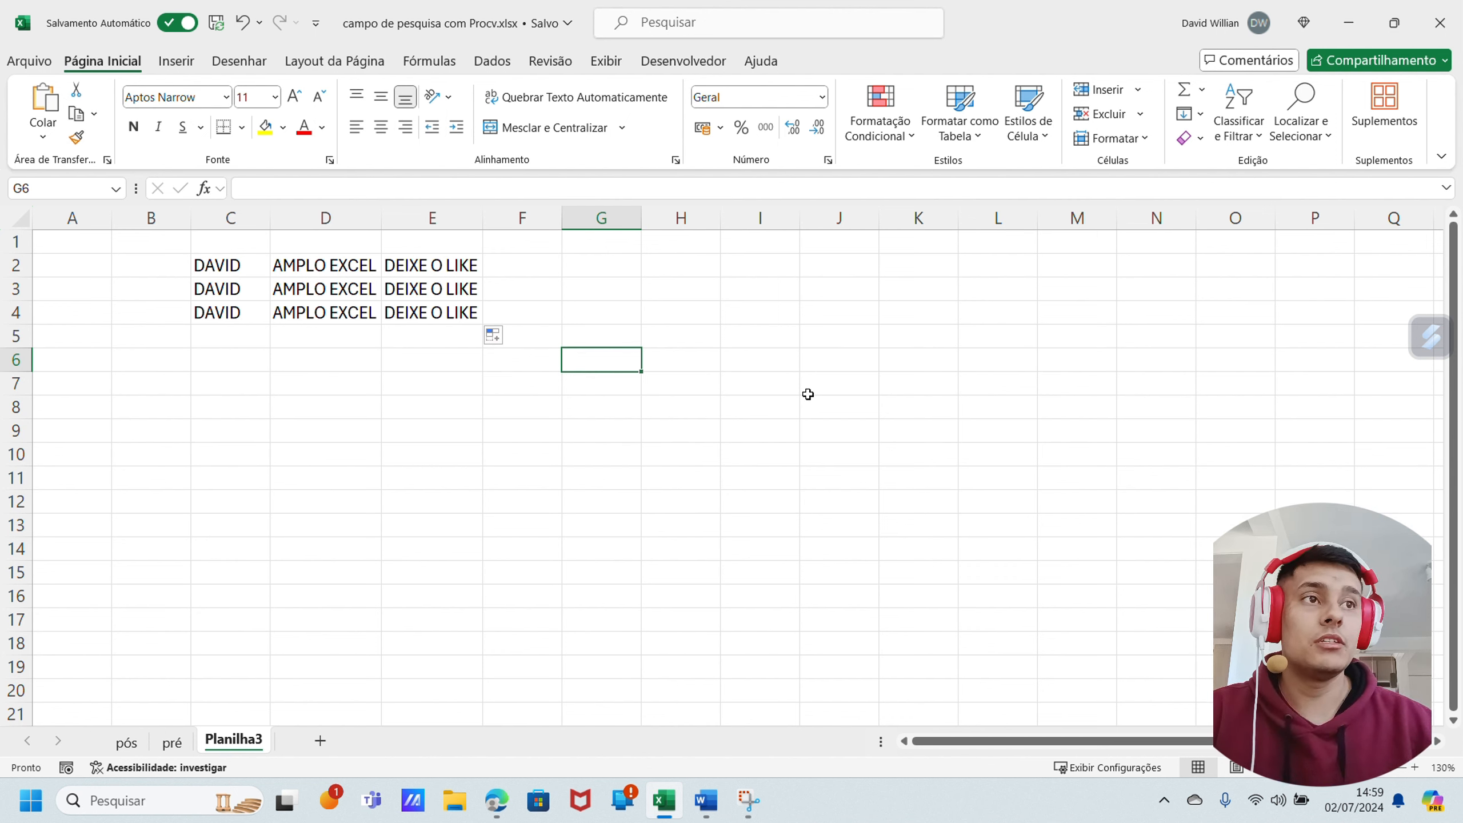
left_click_drag(217, 265, 409, 316)
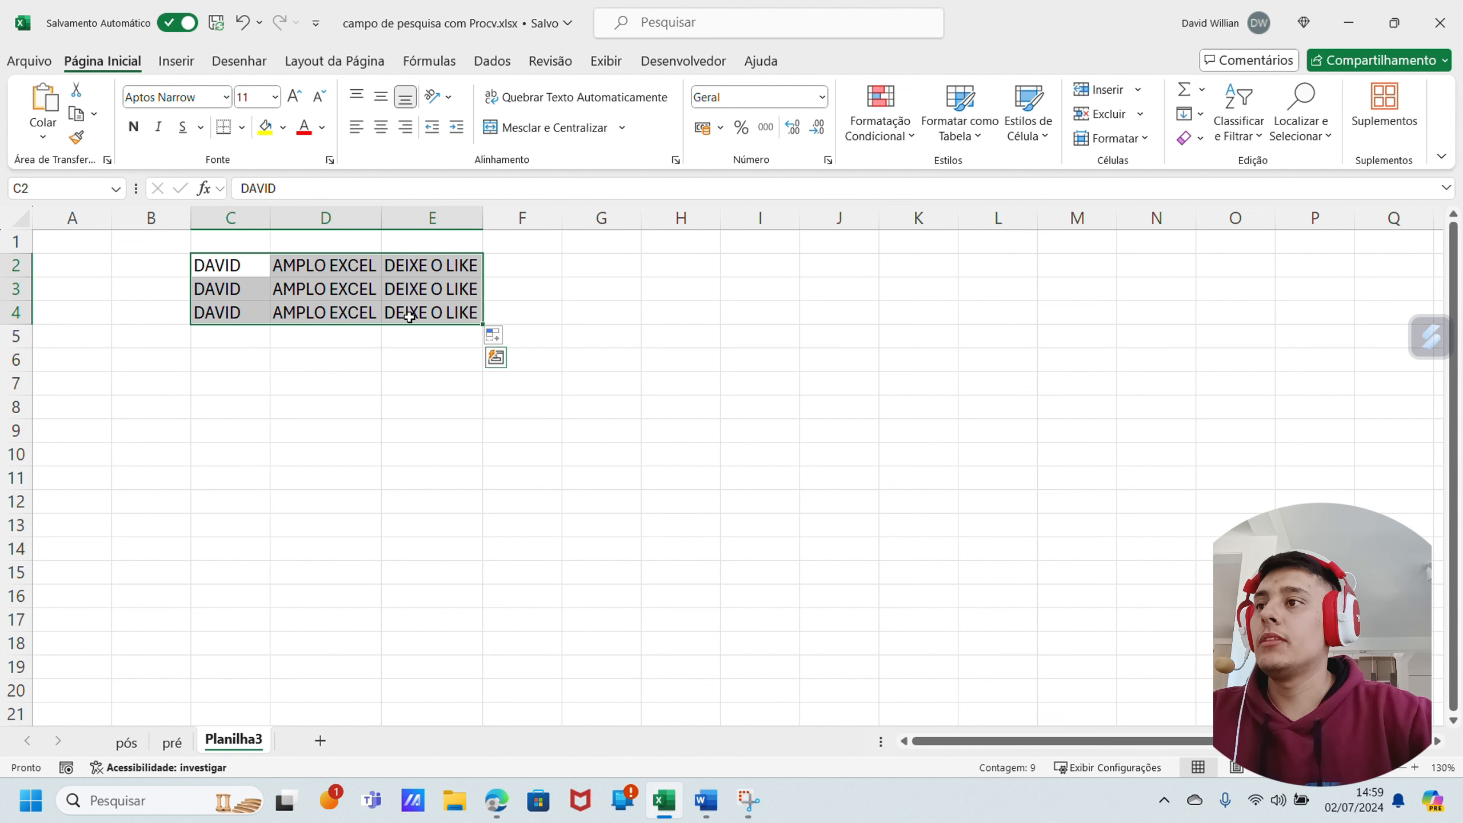
left_click(397, 358)
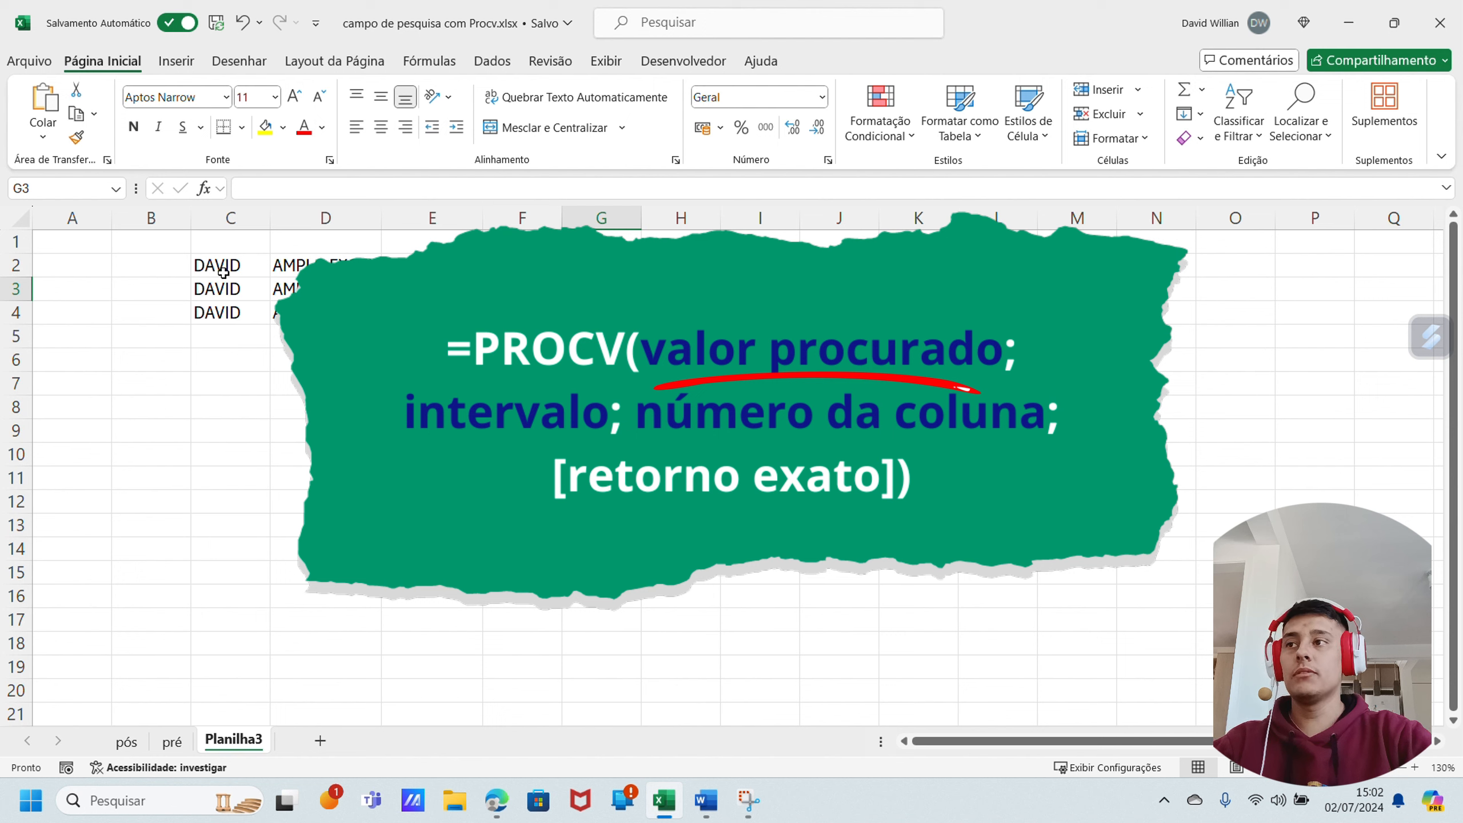
left_click_drag(223, 273, 226, 312)
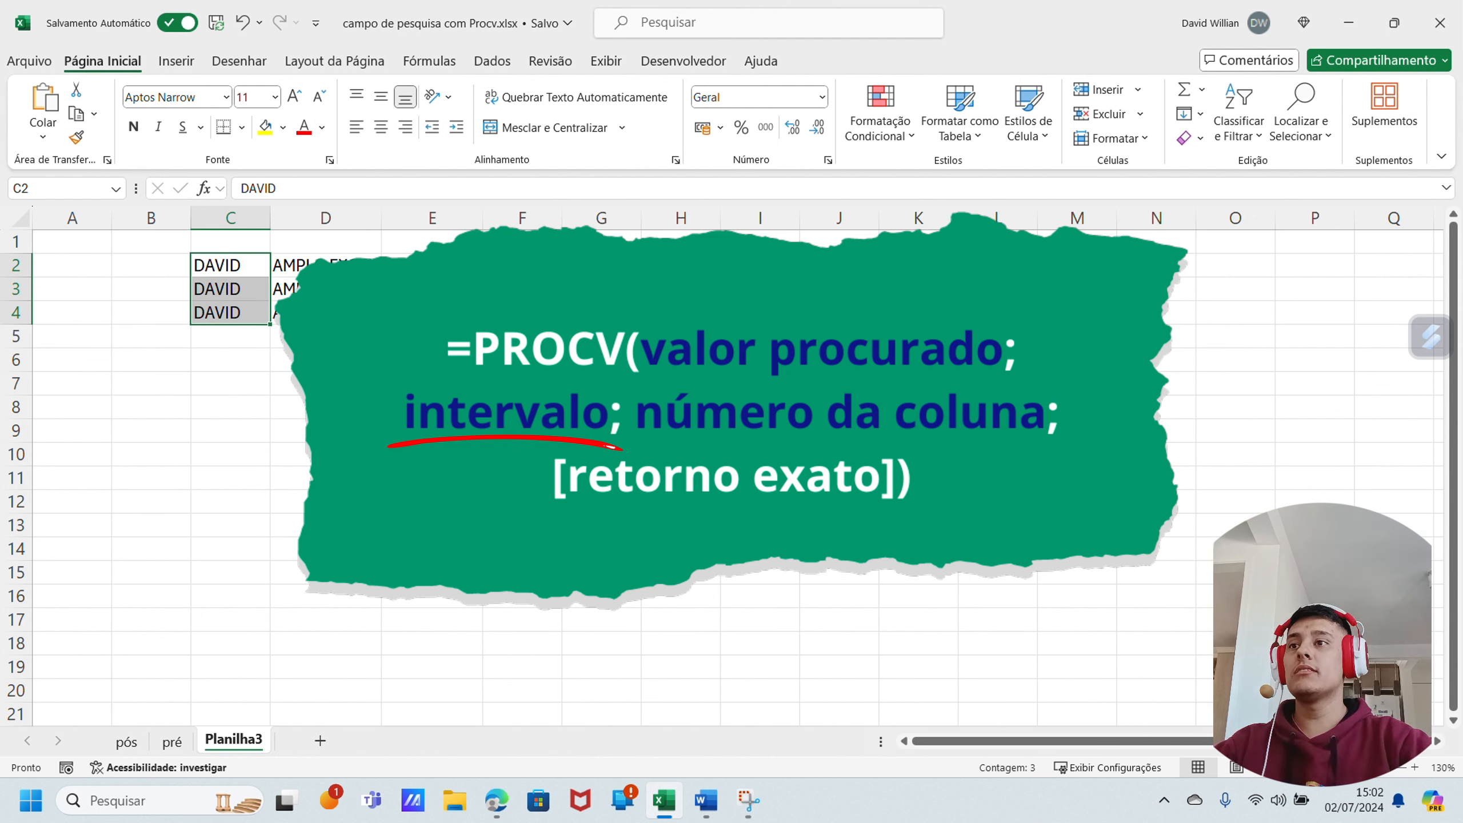
left_click(429, 268)
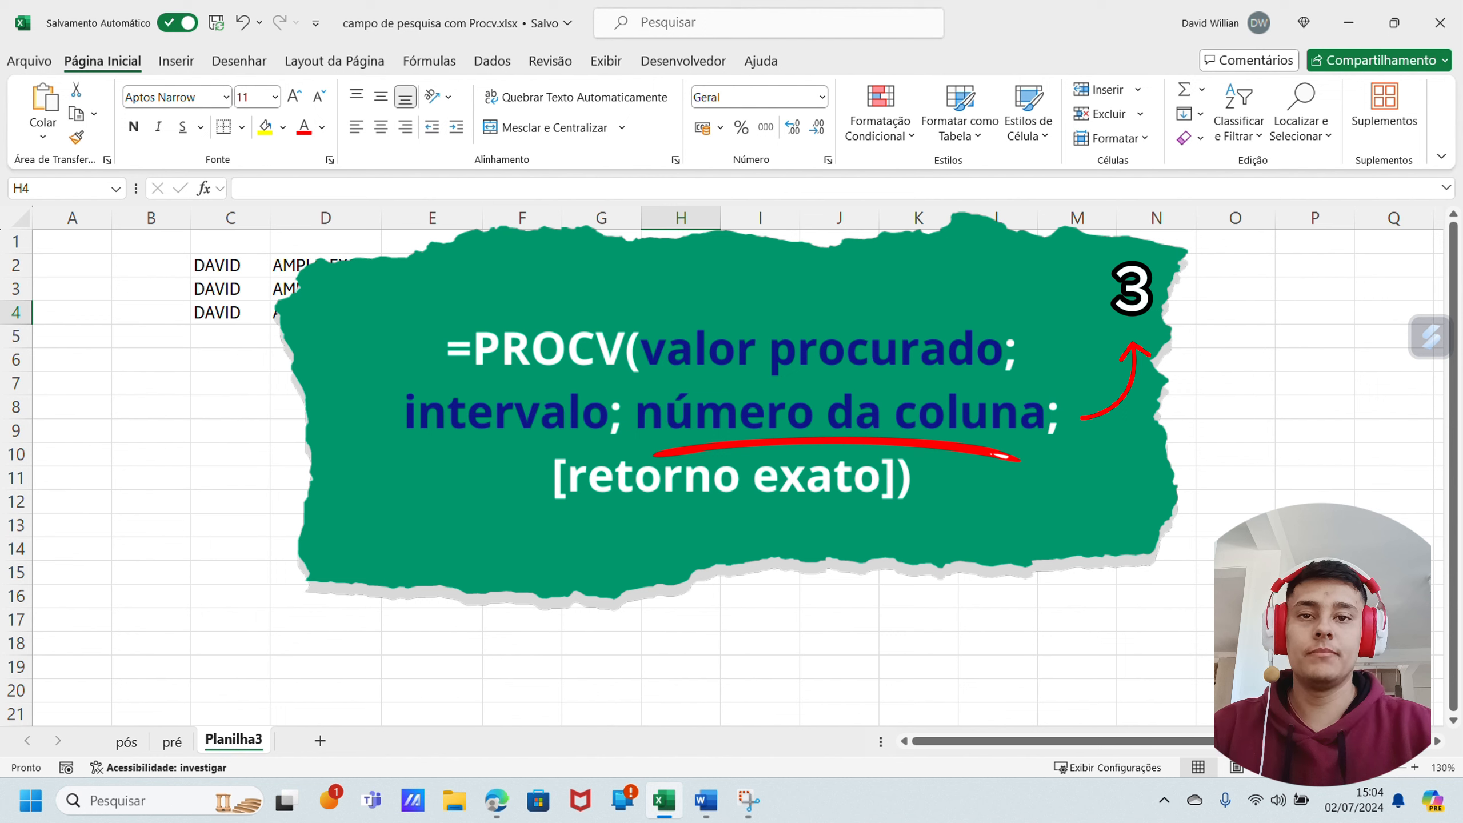
Switch to the pré sheet and examine its MATRÍCULA, NOME and VENDA columns and how each registration code pairs with a name.
key("alt+Tab")
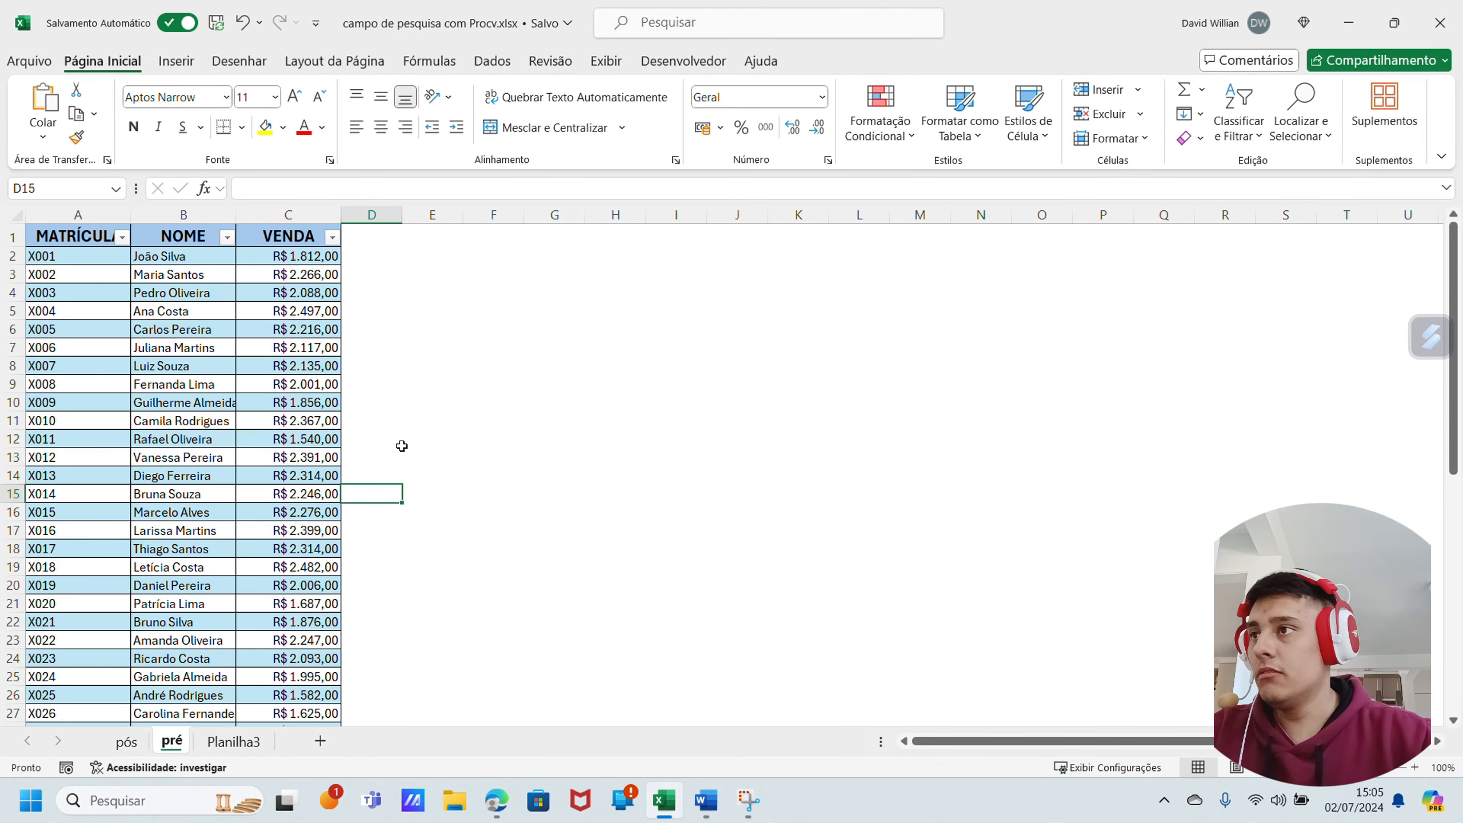
left_click(190, 347)
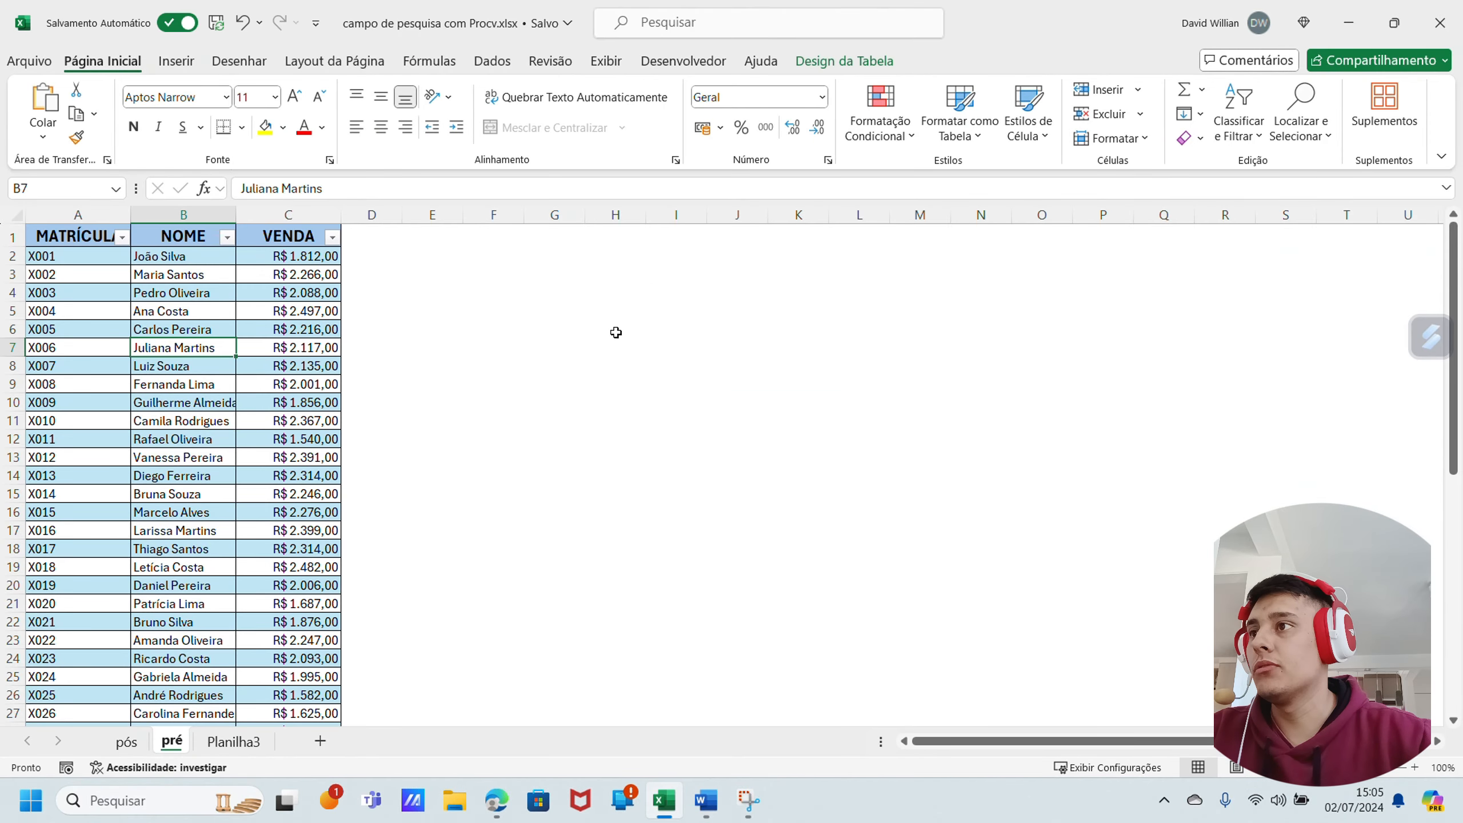
left_click(443, 290)
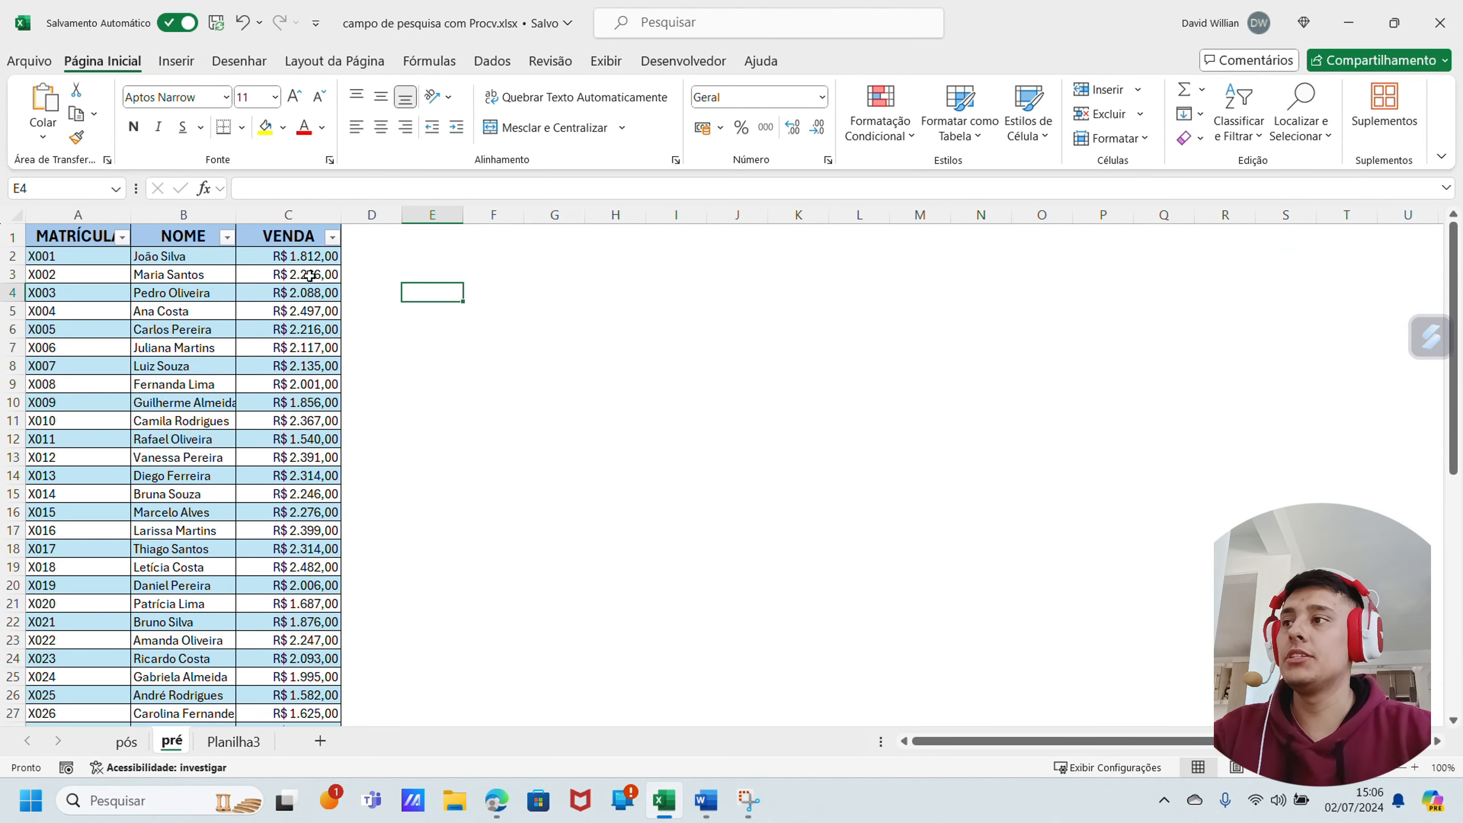
key("Right")
left_click(124, 271)
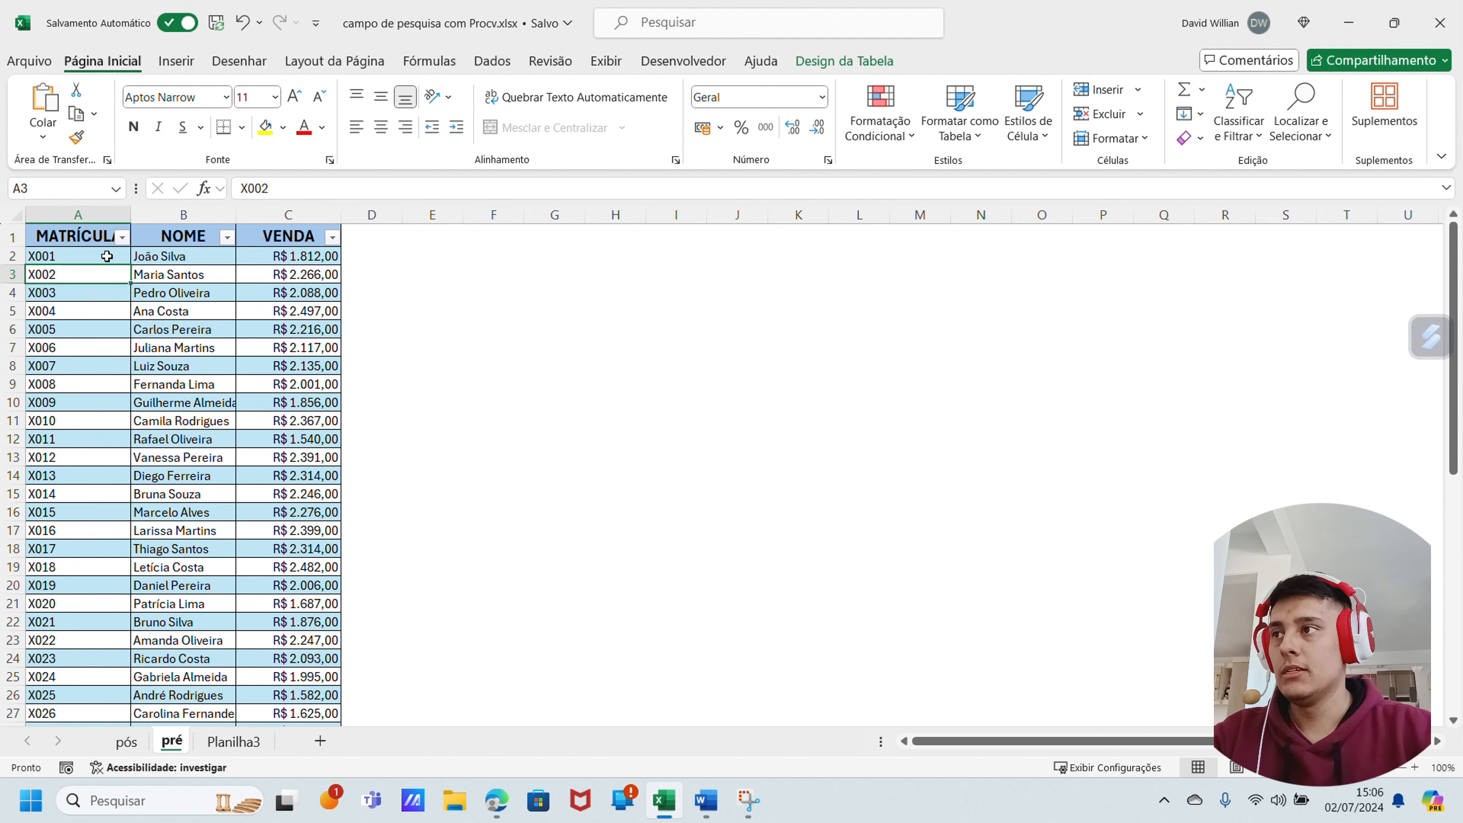
left_click(95, 237)
left_click(170, 237)
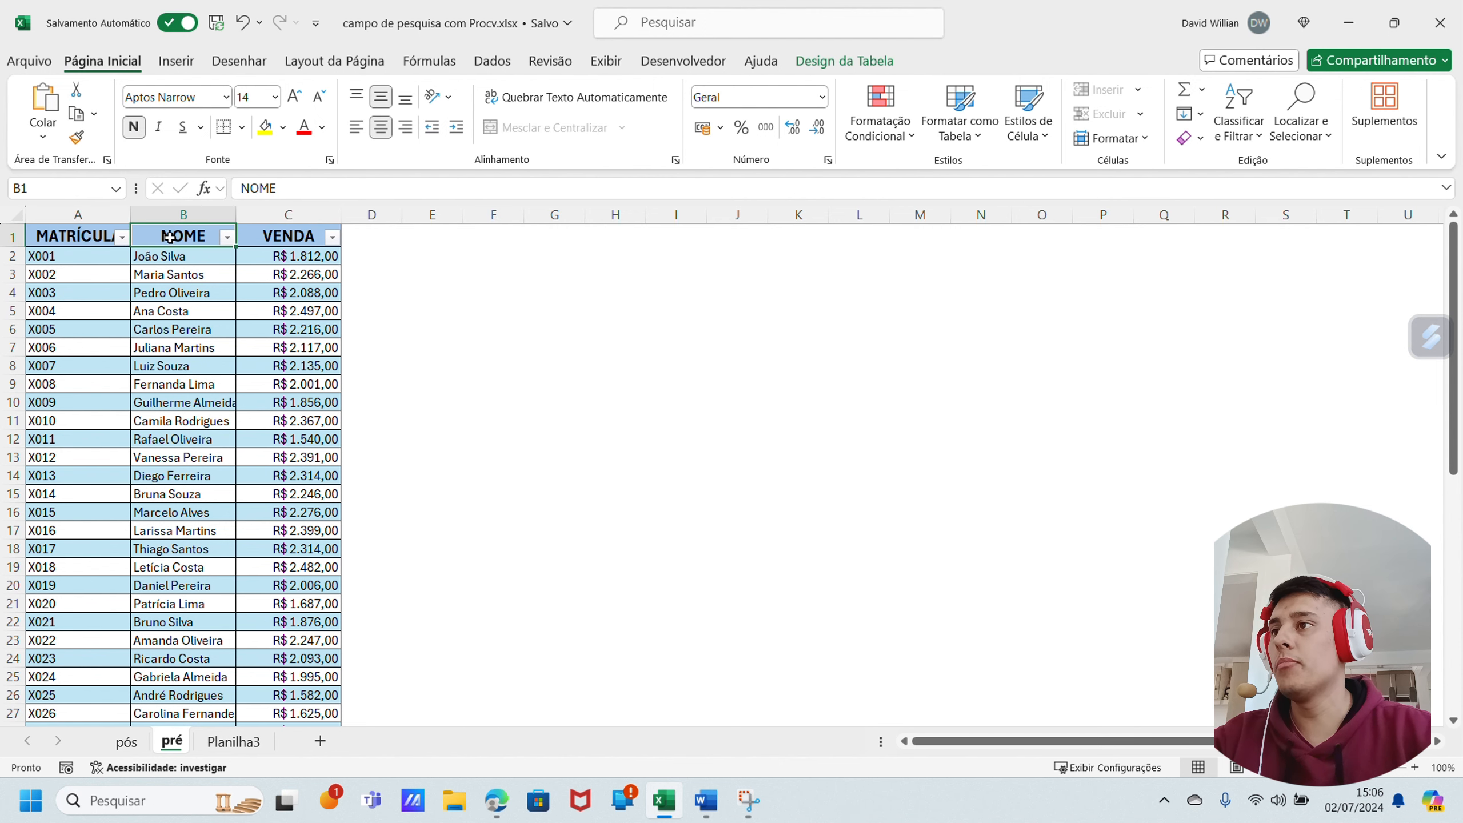
left_click(263, 238)
scroll(415, 268, "down", 5)
scroll(405, 293, "up", 5)
left_click(372, 256)
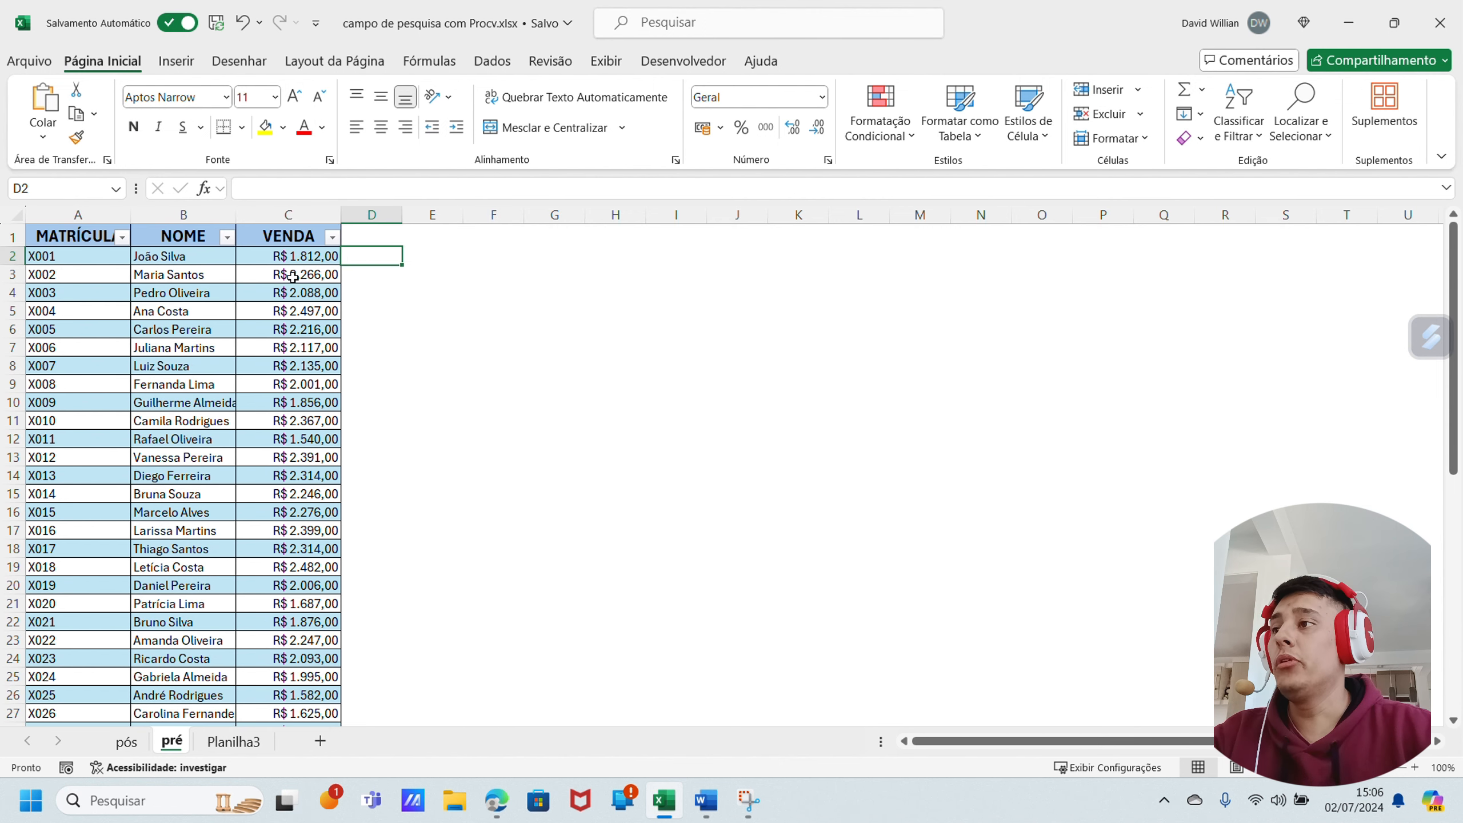
left_click_drag(66, 256, 85, 347)
left_click(225, 325)
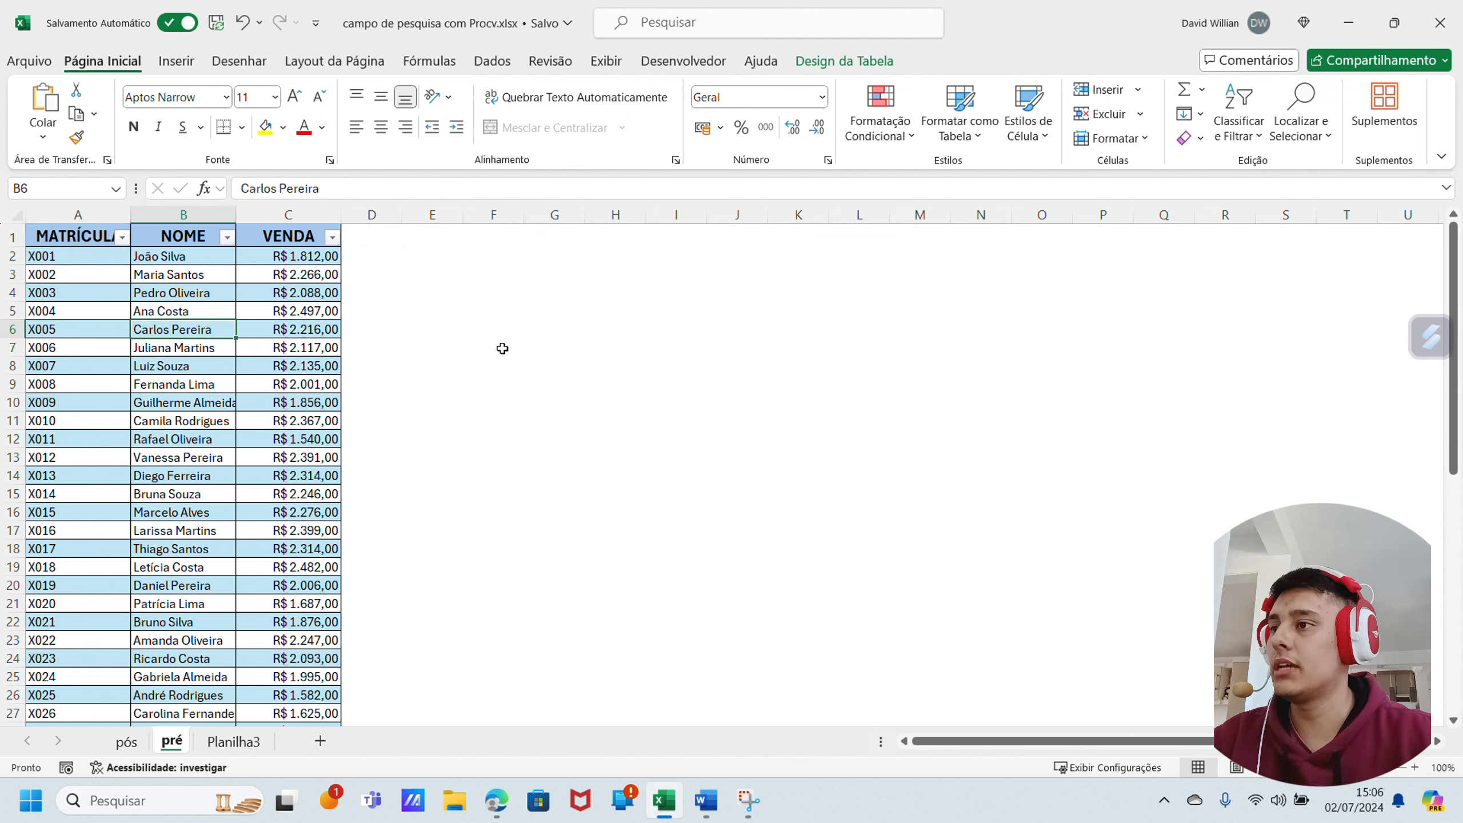
left_click(91, 366)
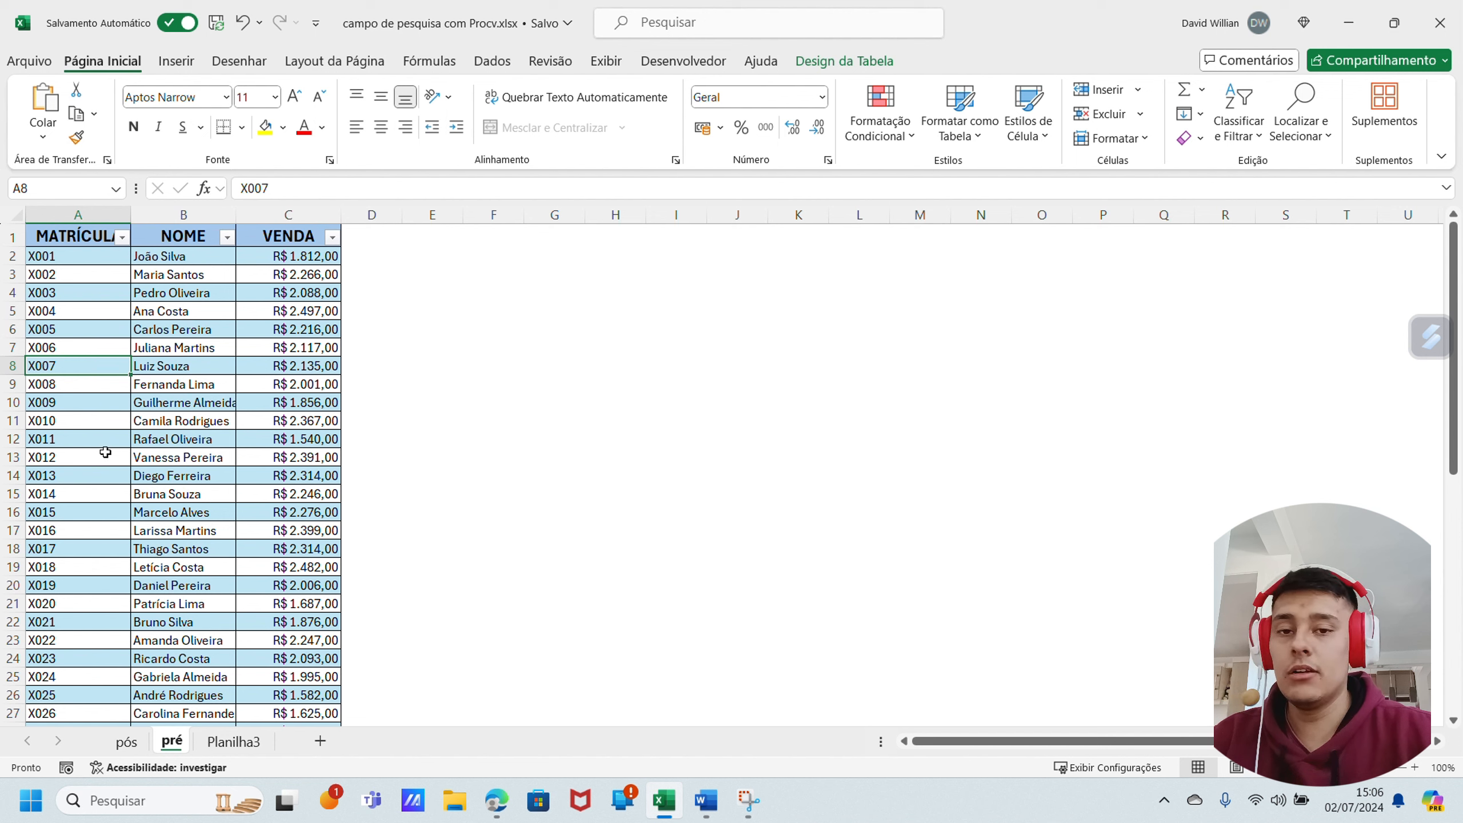
left_click(438, 437)
left_click(166, 326)
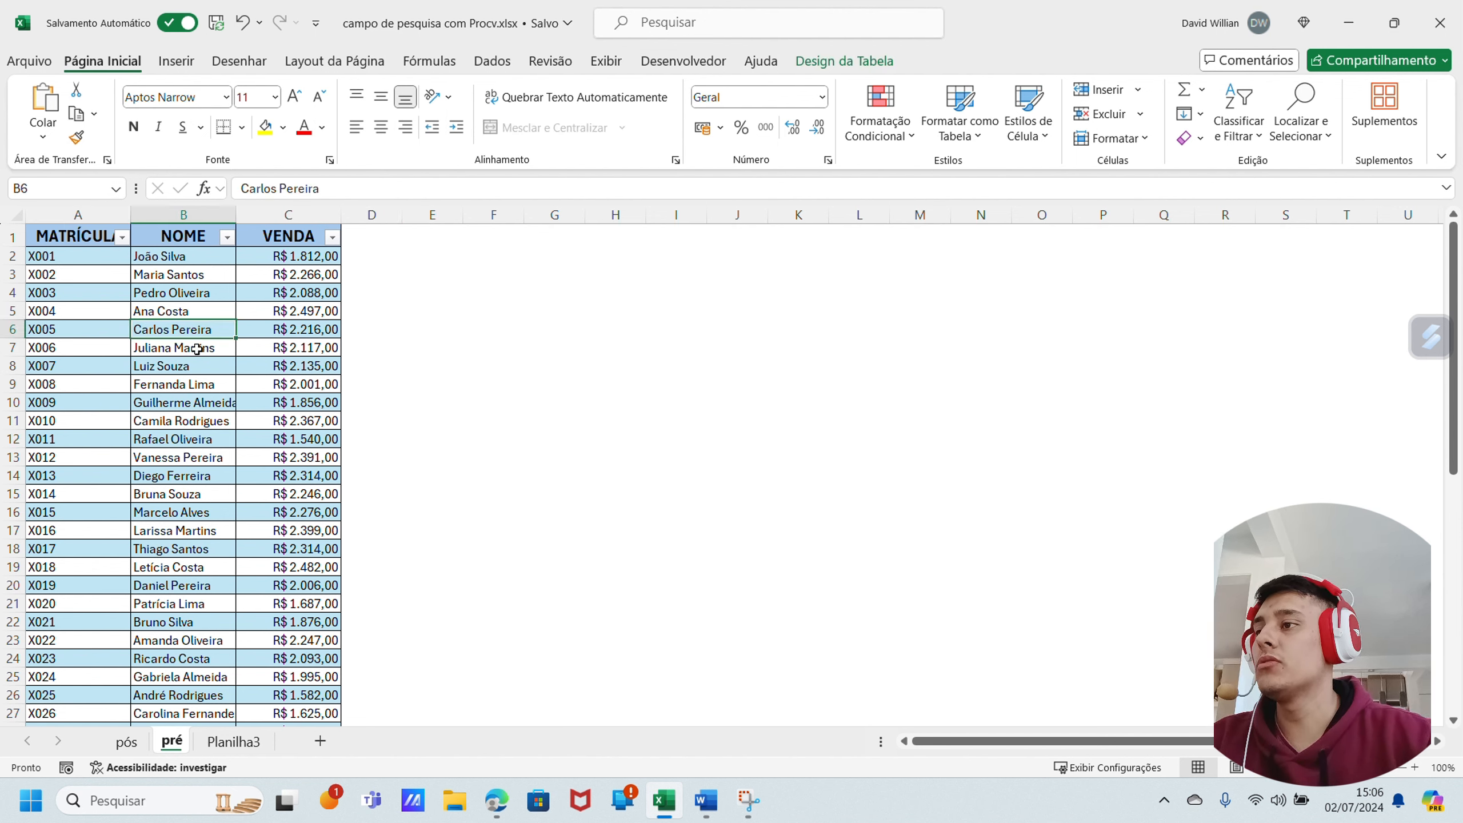
left_click(81, 330)
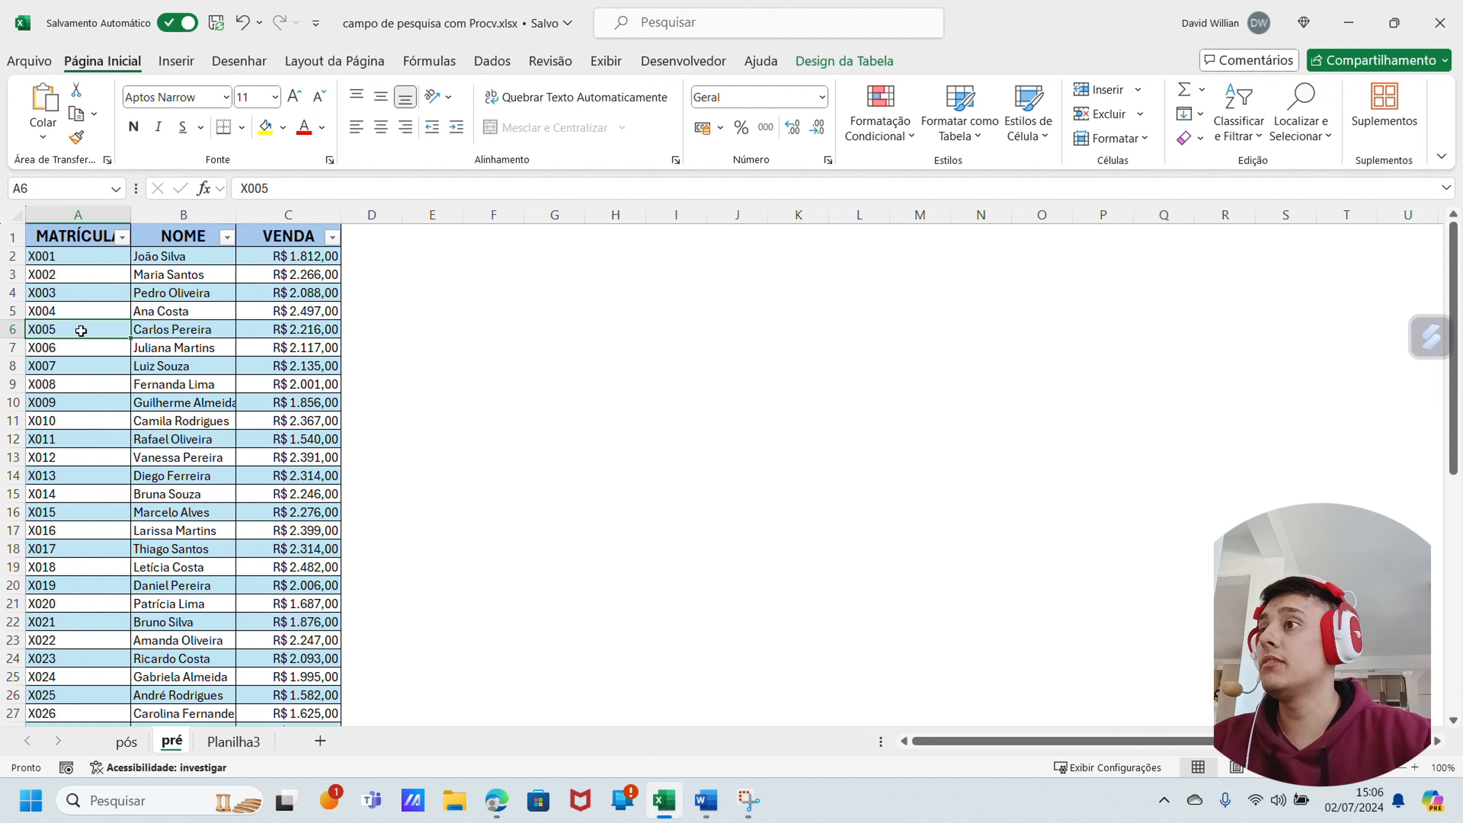
Examine how the rows of the sales table link each registration code to a name and a VENDA value.
left_click(90, 478)
left_click(29, 333)
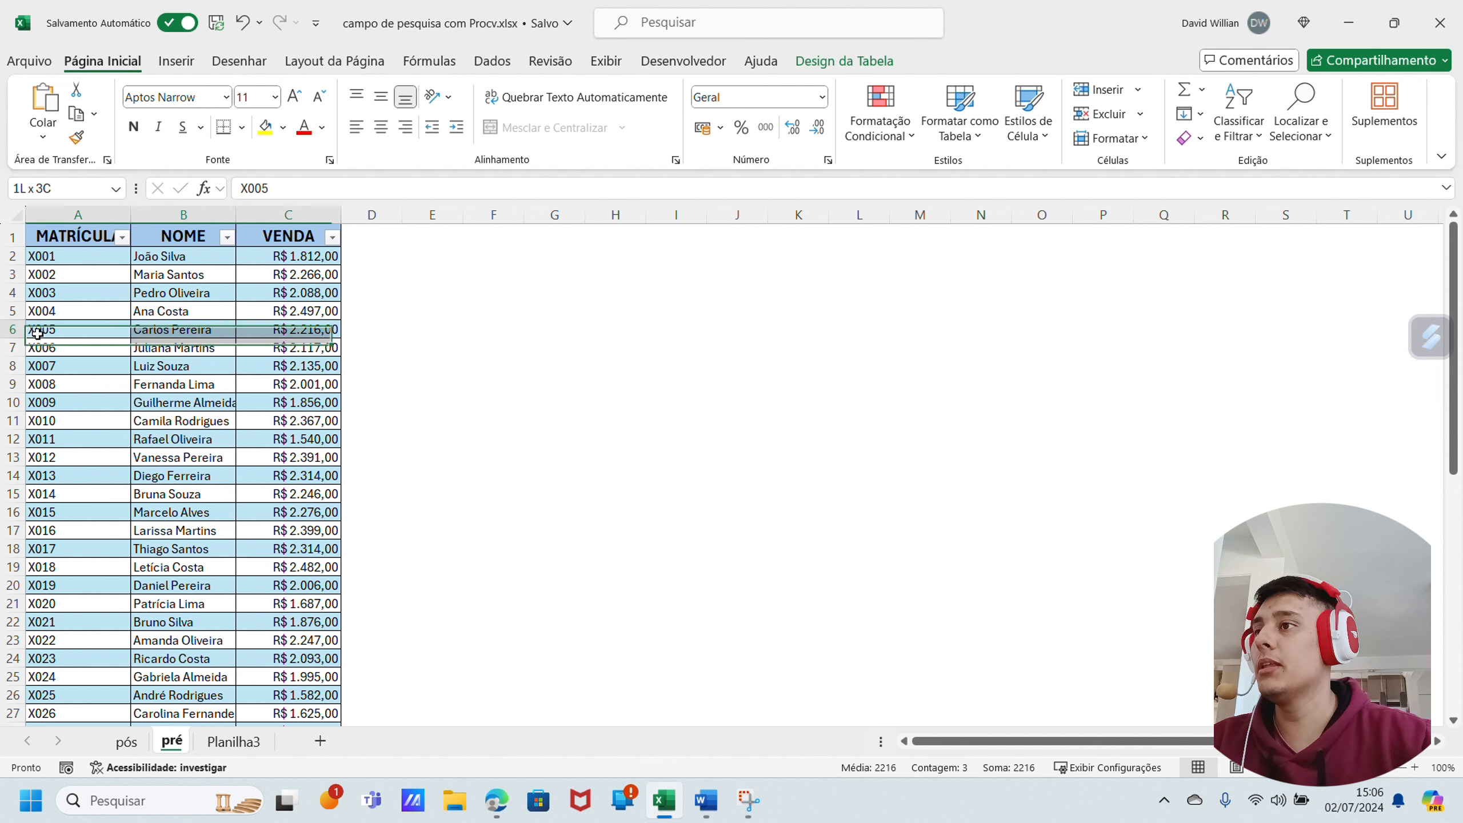
left_click(481, 363)
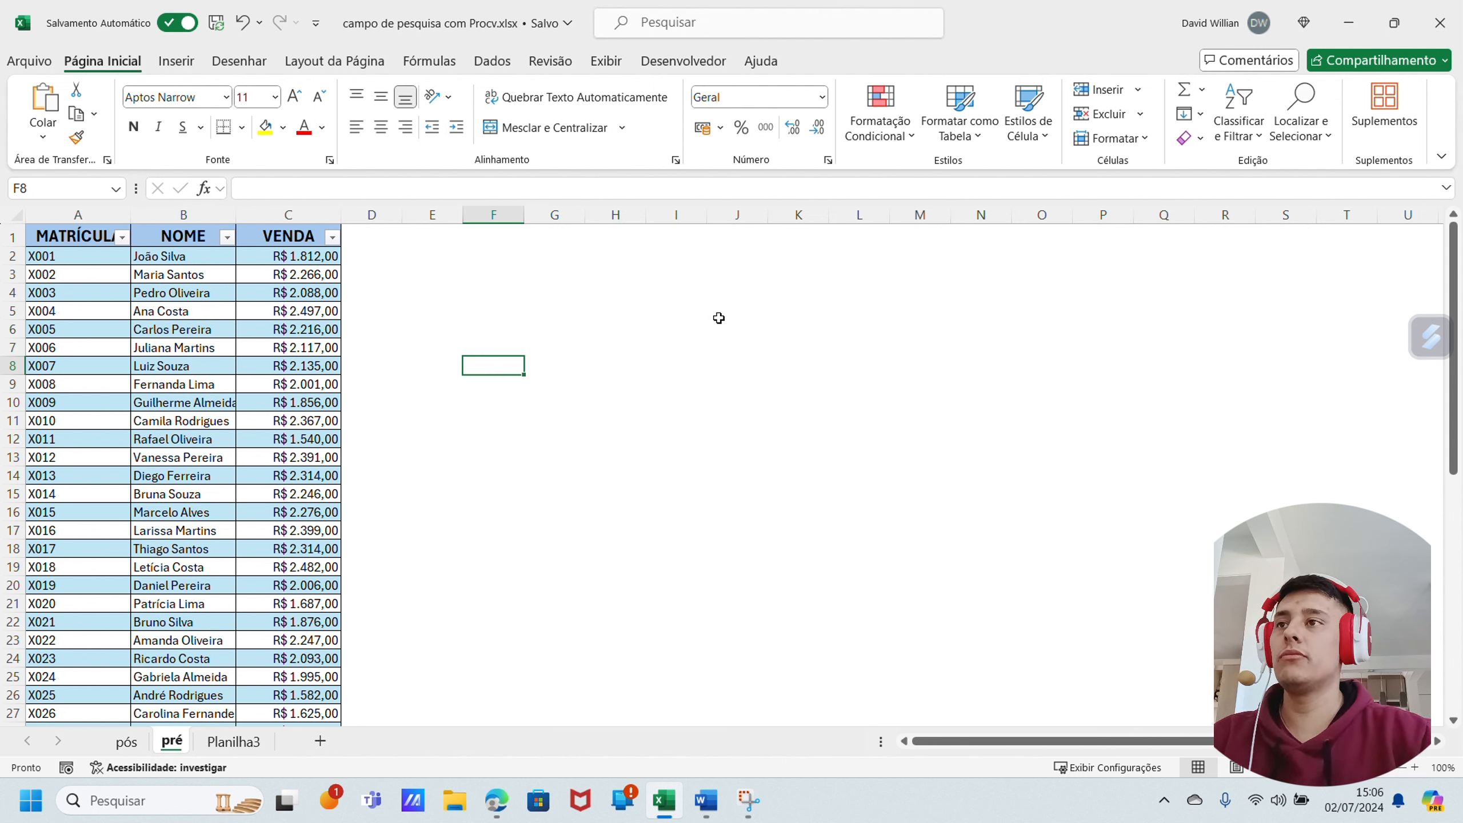
left_click(581, 348)
left_click(93, 241)
left_click_drag(525, 323, 478, 324)
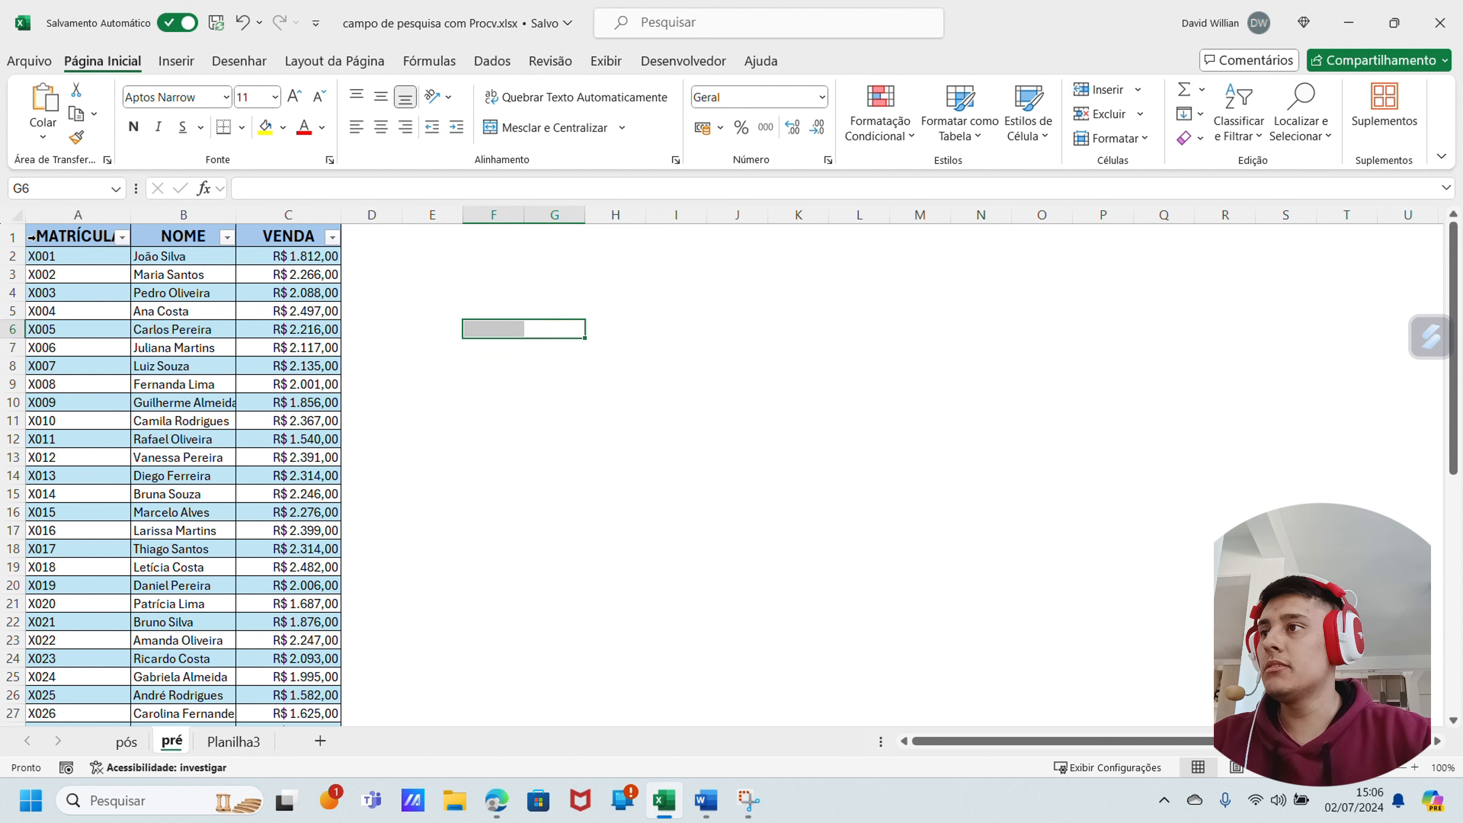
left_click_drag(148, 257, 169, 305)
left_click_drag(283, 292, 288, 347)
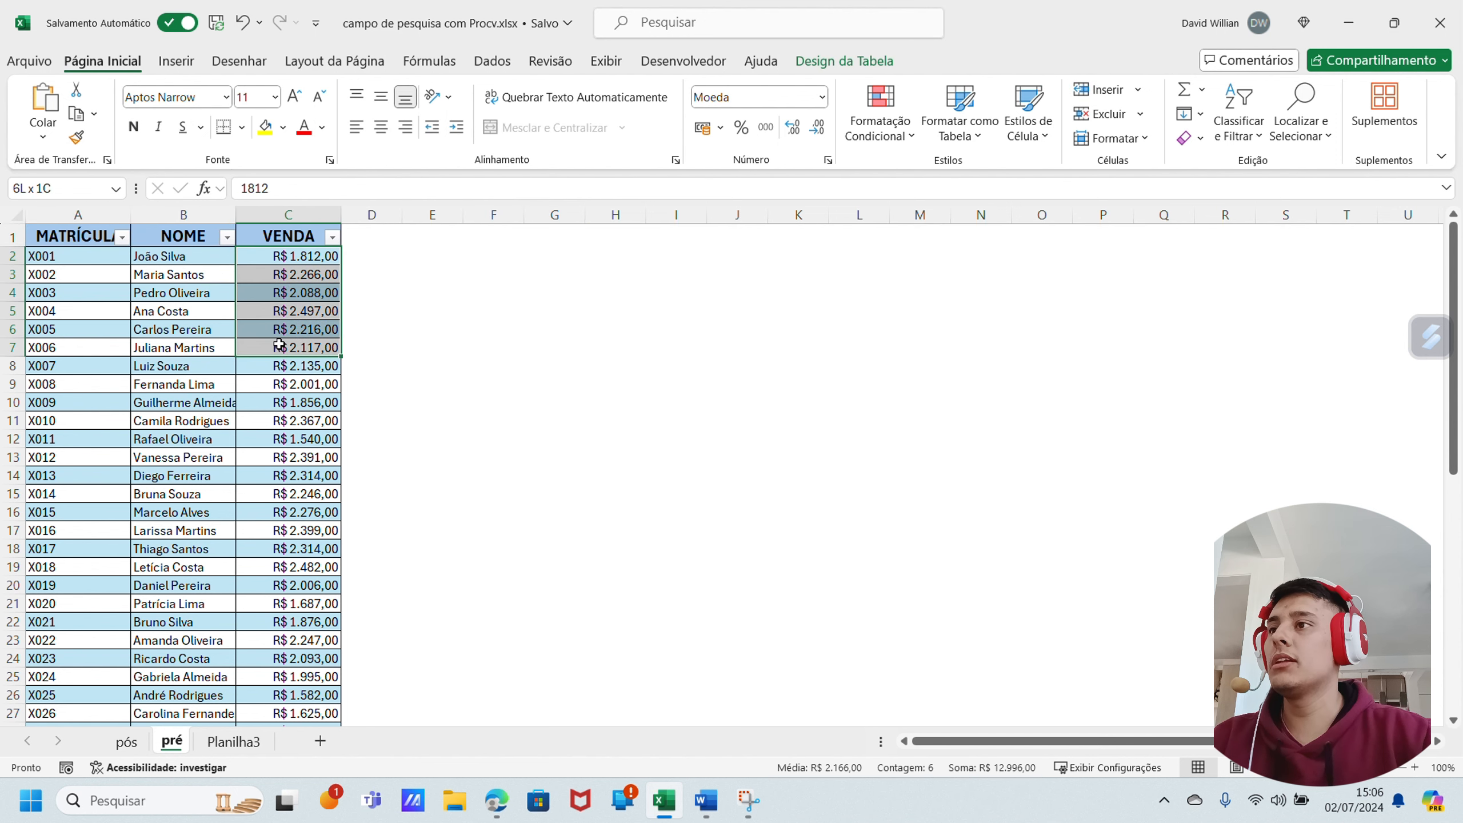
left_click(484, 346)
left_click(484, 383)
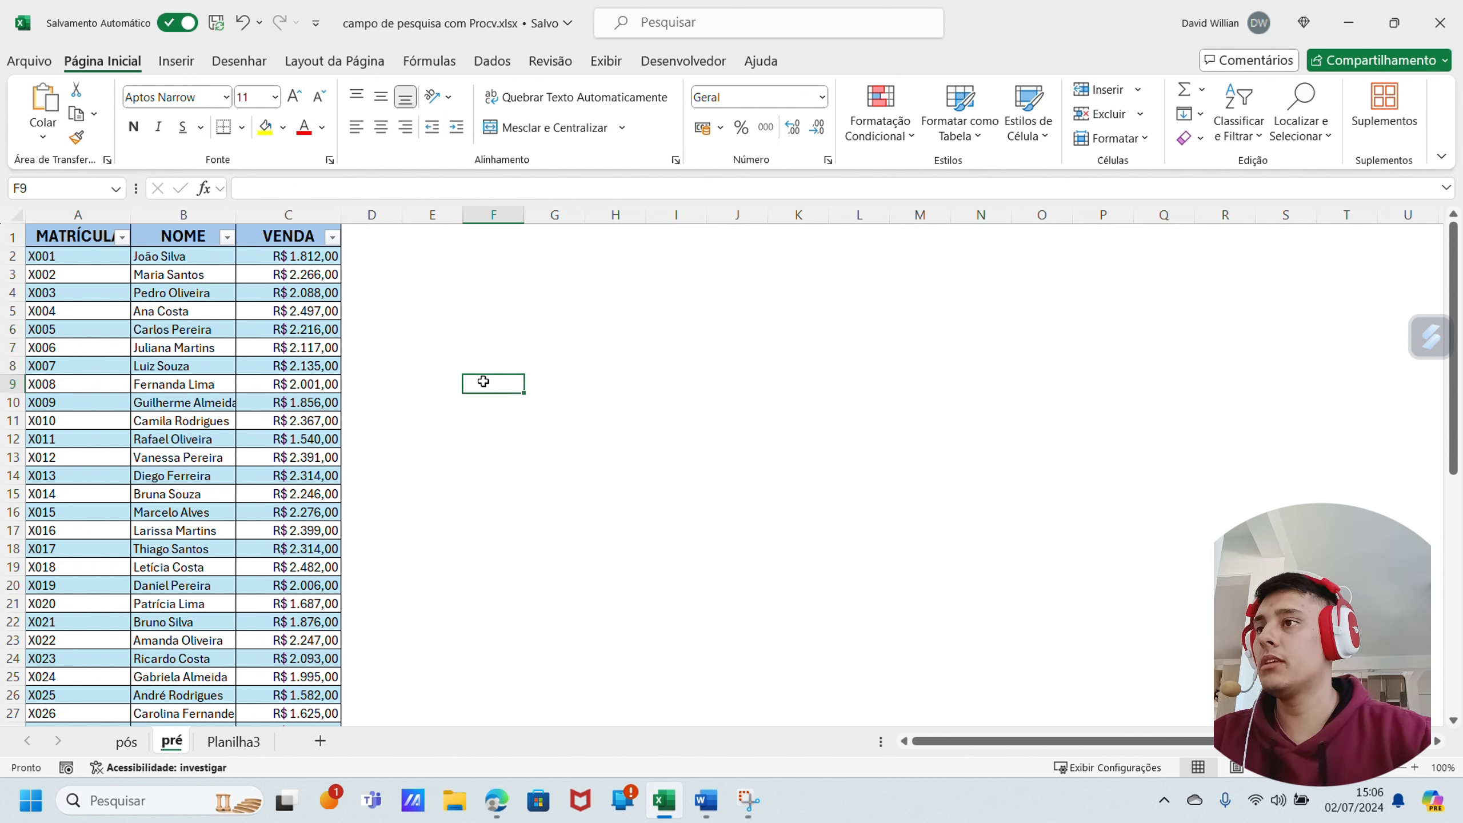
left_click(322, 293)
key("Left")
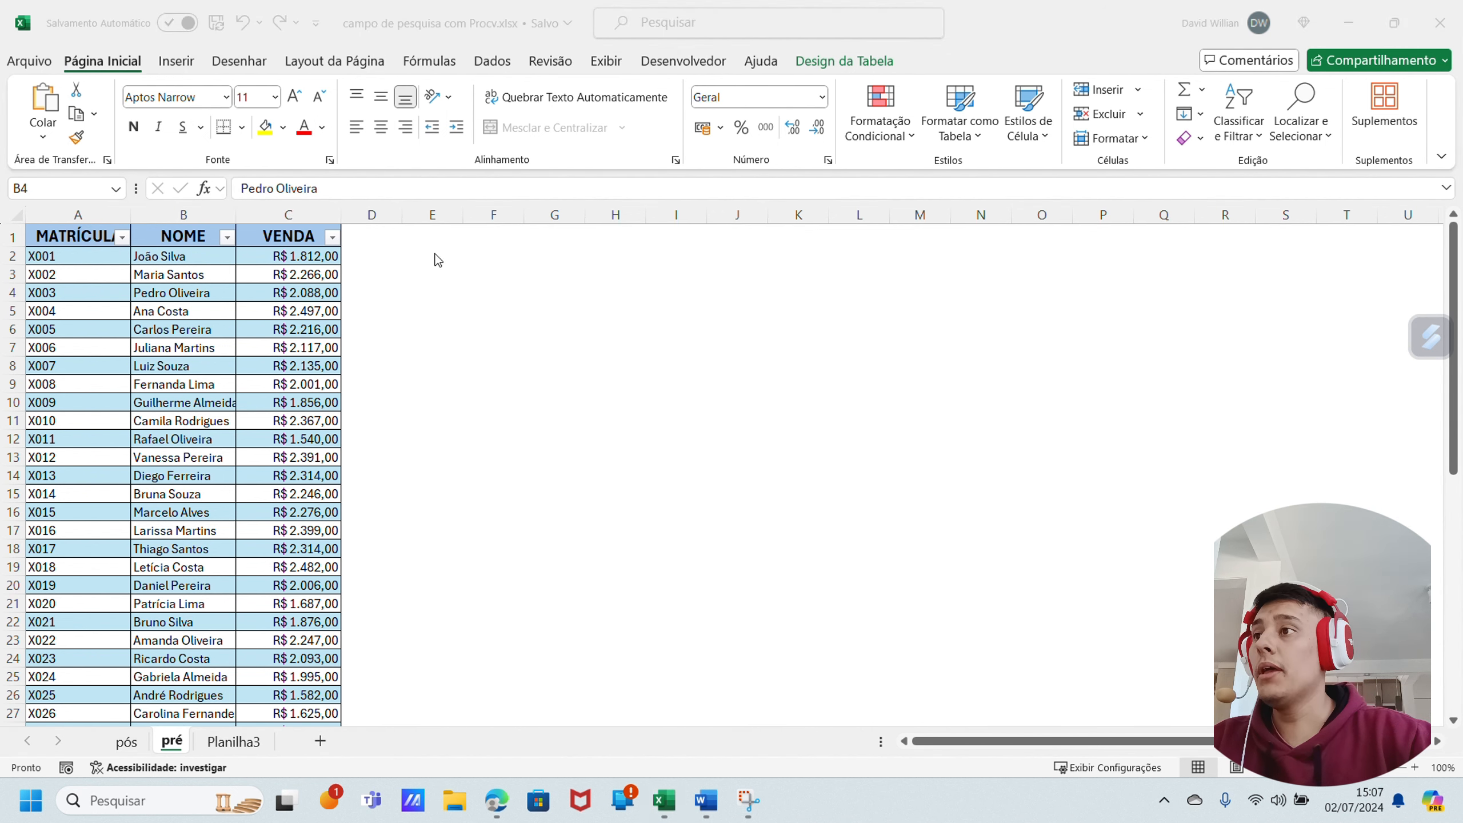
left_click(305, 327)
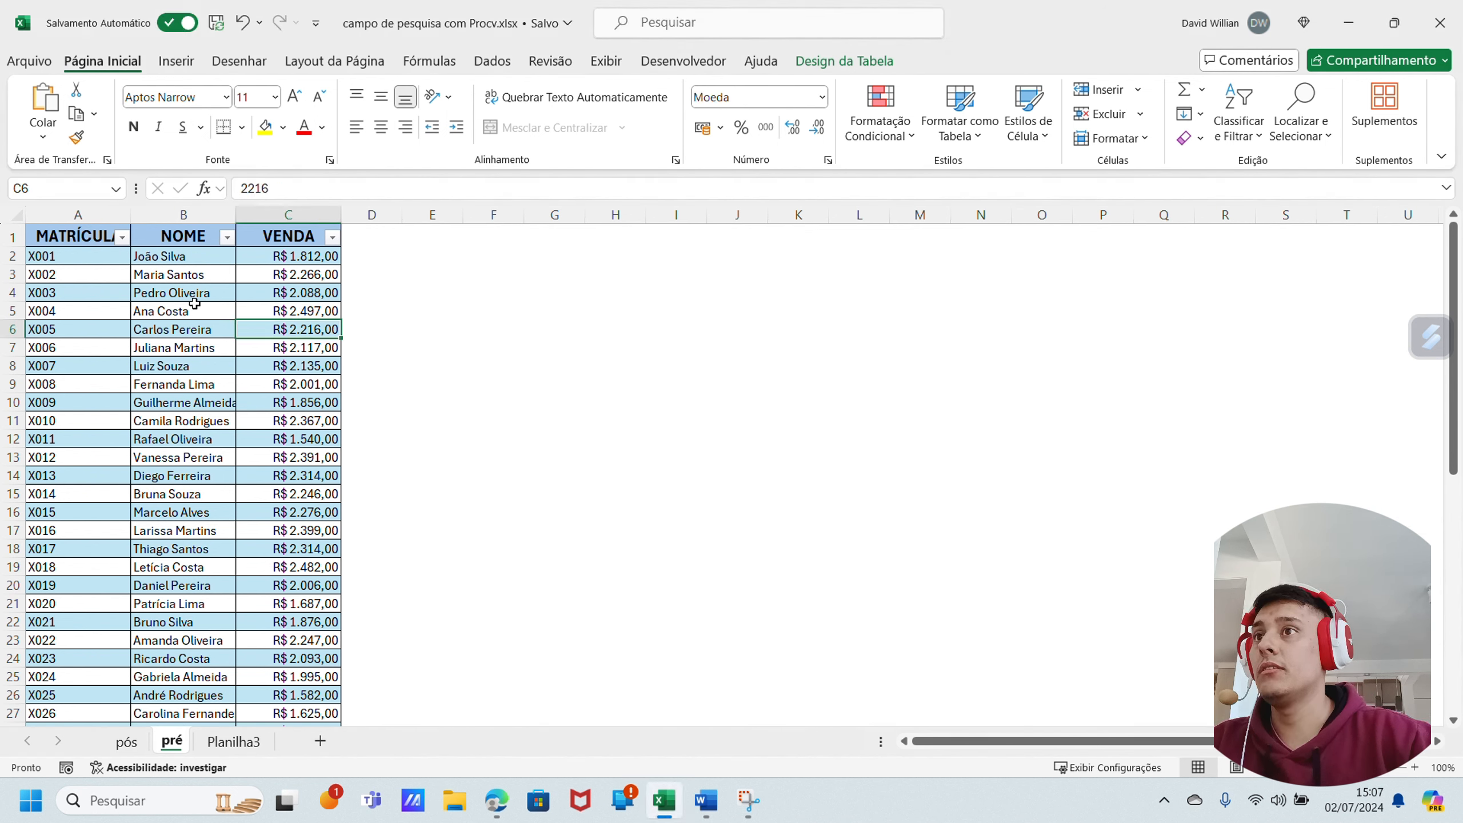
Examine the MATRÍCULA column and the full extent of the sales table from A1 to the last row.
left_click(175, 268)
left_click(97, 226)
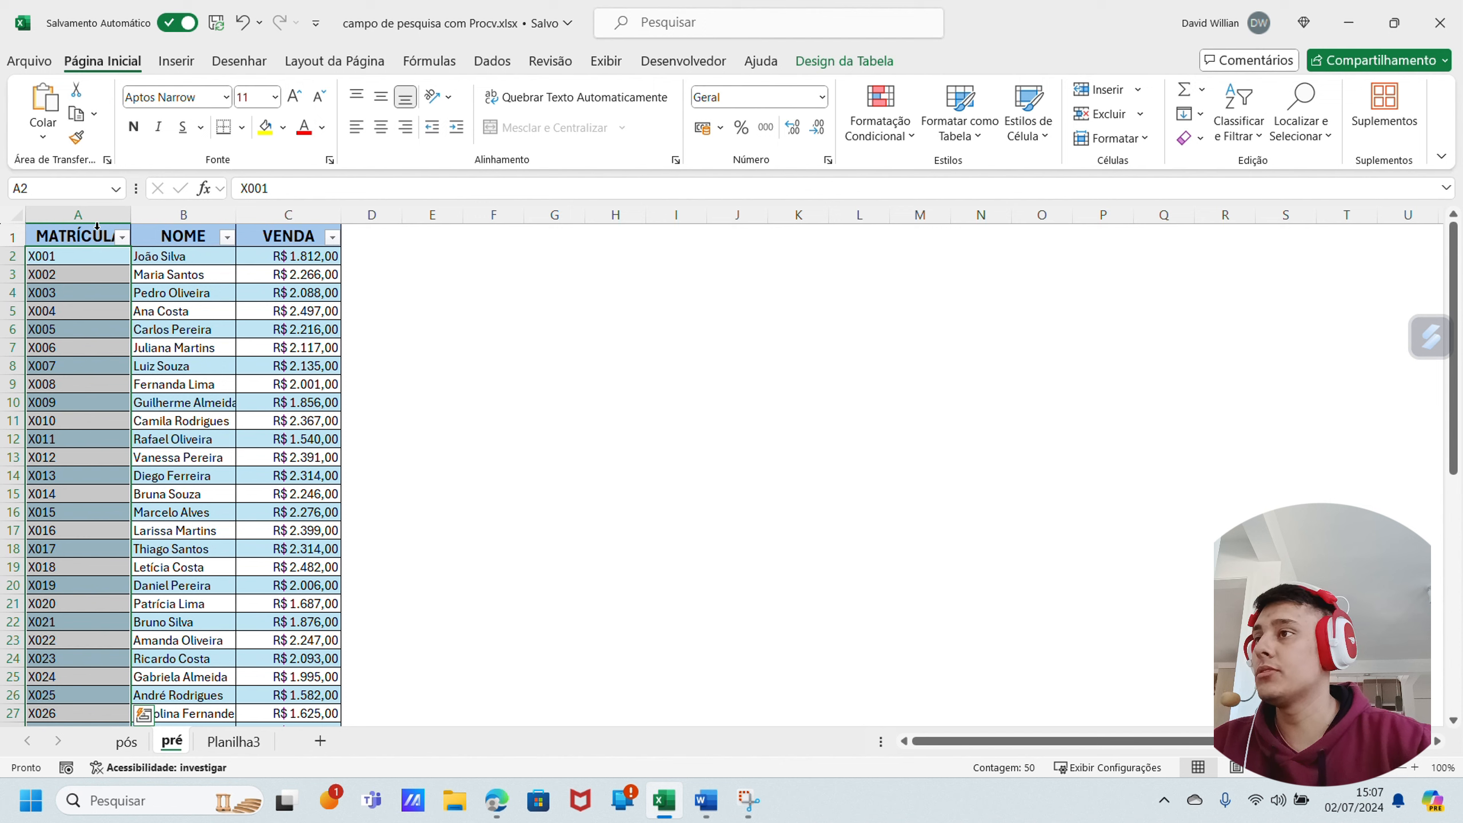
left_click_drag(75, 236, 331, 366)
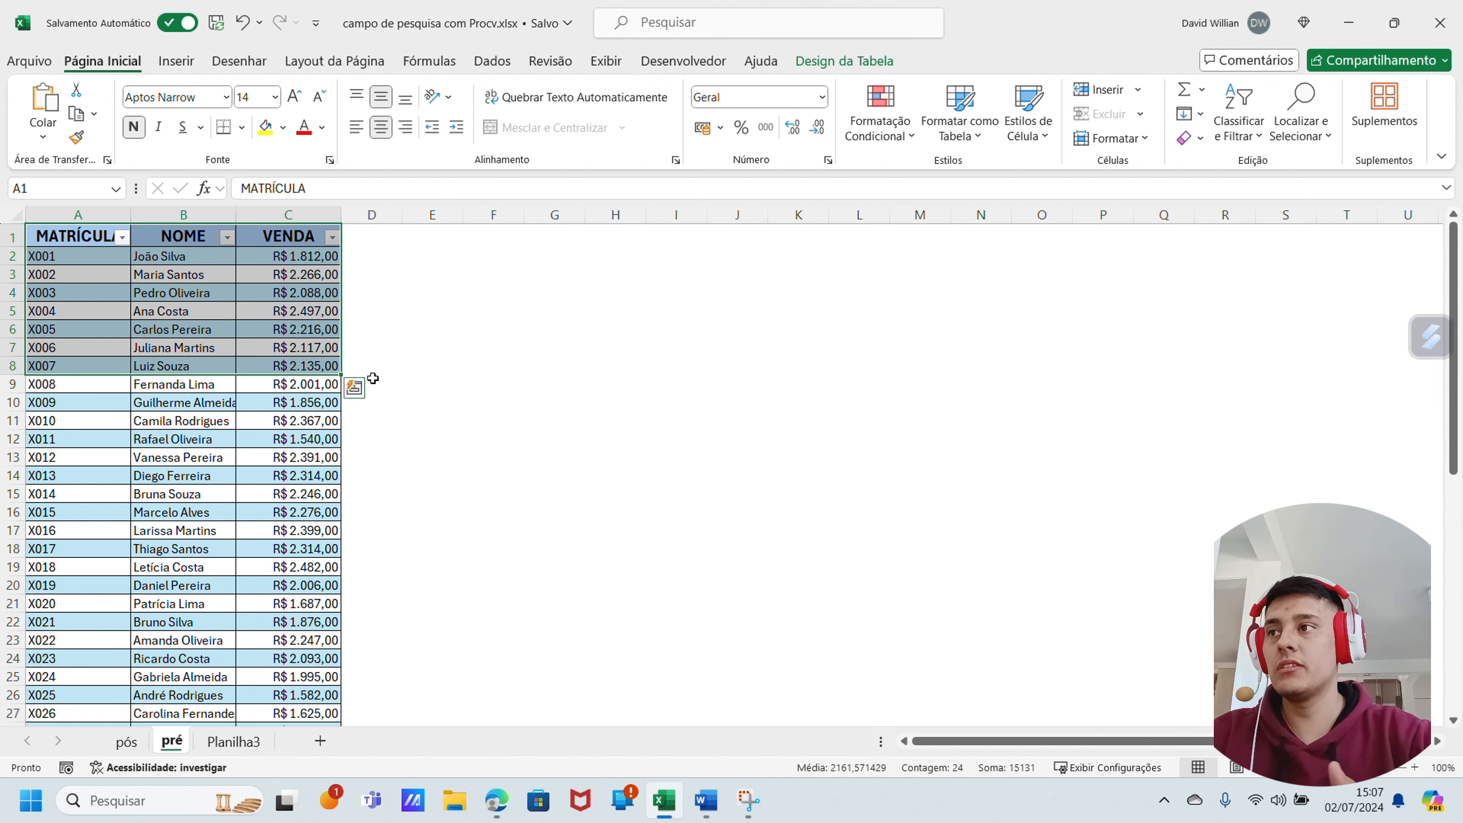
left_click(432, 348)
left_click_drag(75, 236, 321, 381)
key("ctrl+shift+Down")
key("ctrl+shift+Down")
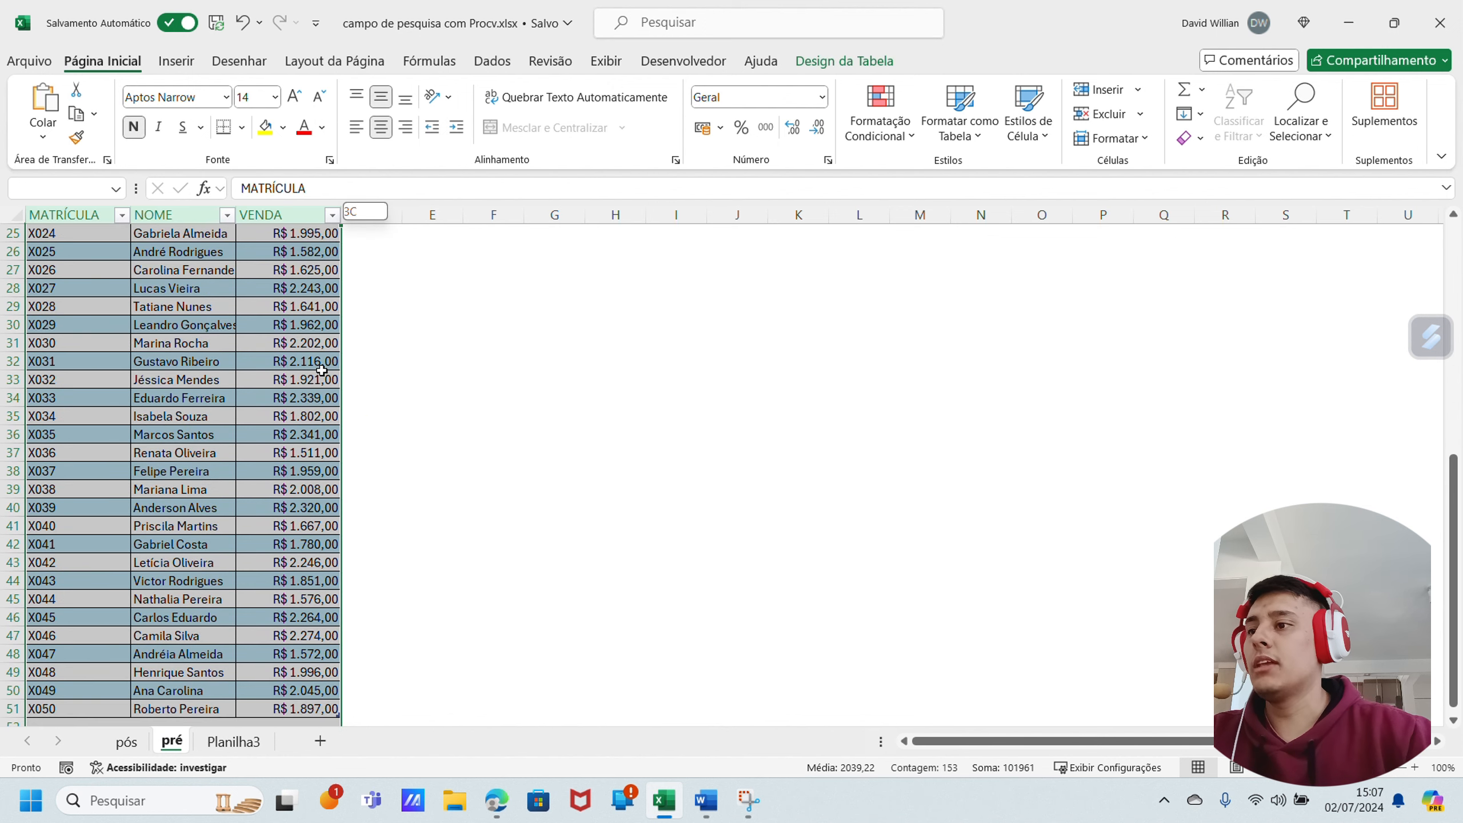
key("ctrl+Home")
left_click(446, 443)
left_click(183, 347)
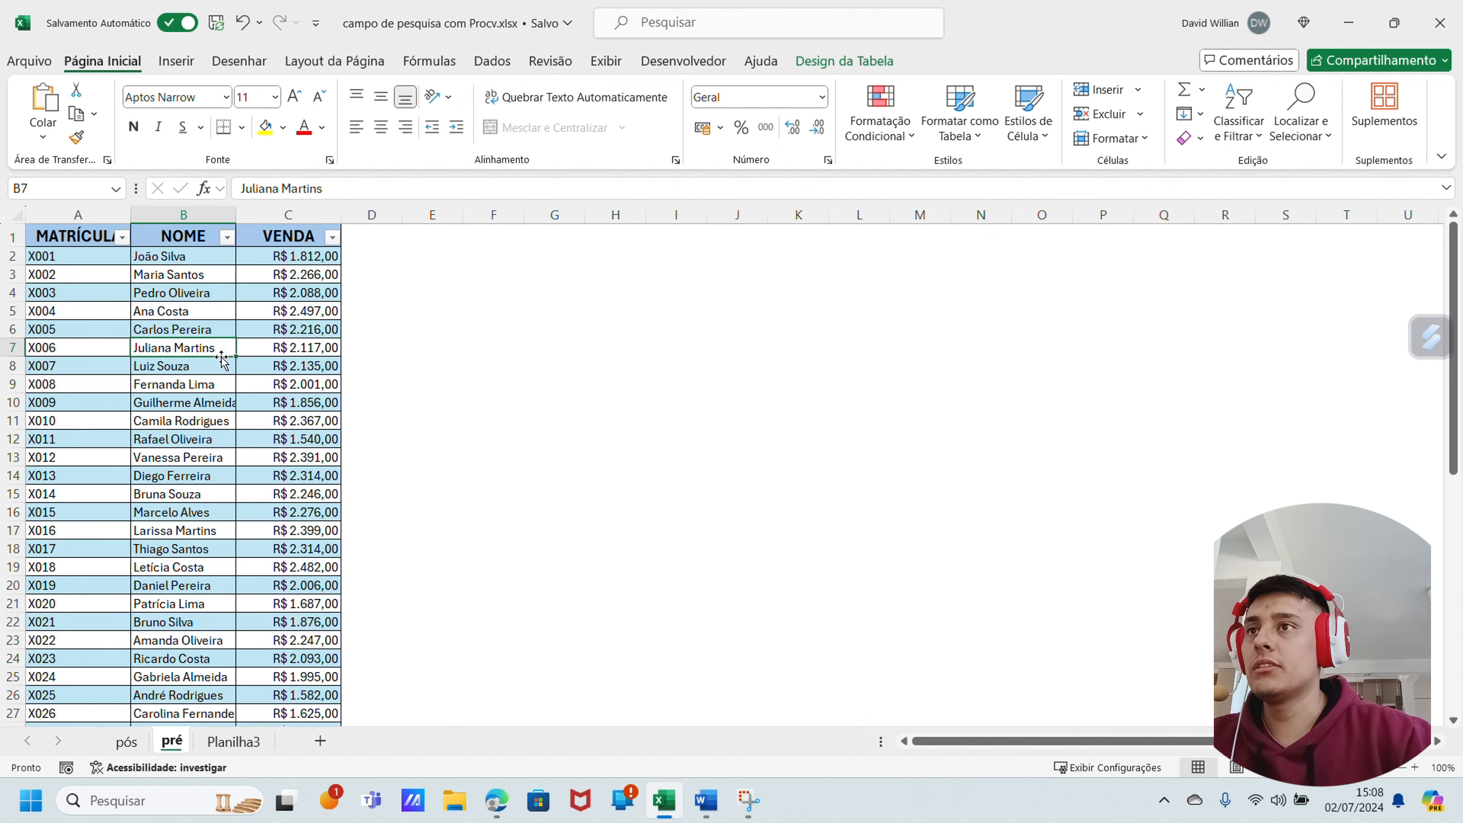
View the table design options of the sales table.
scroll(682, 317, "down", 2)
left_click(862, 60)
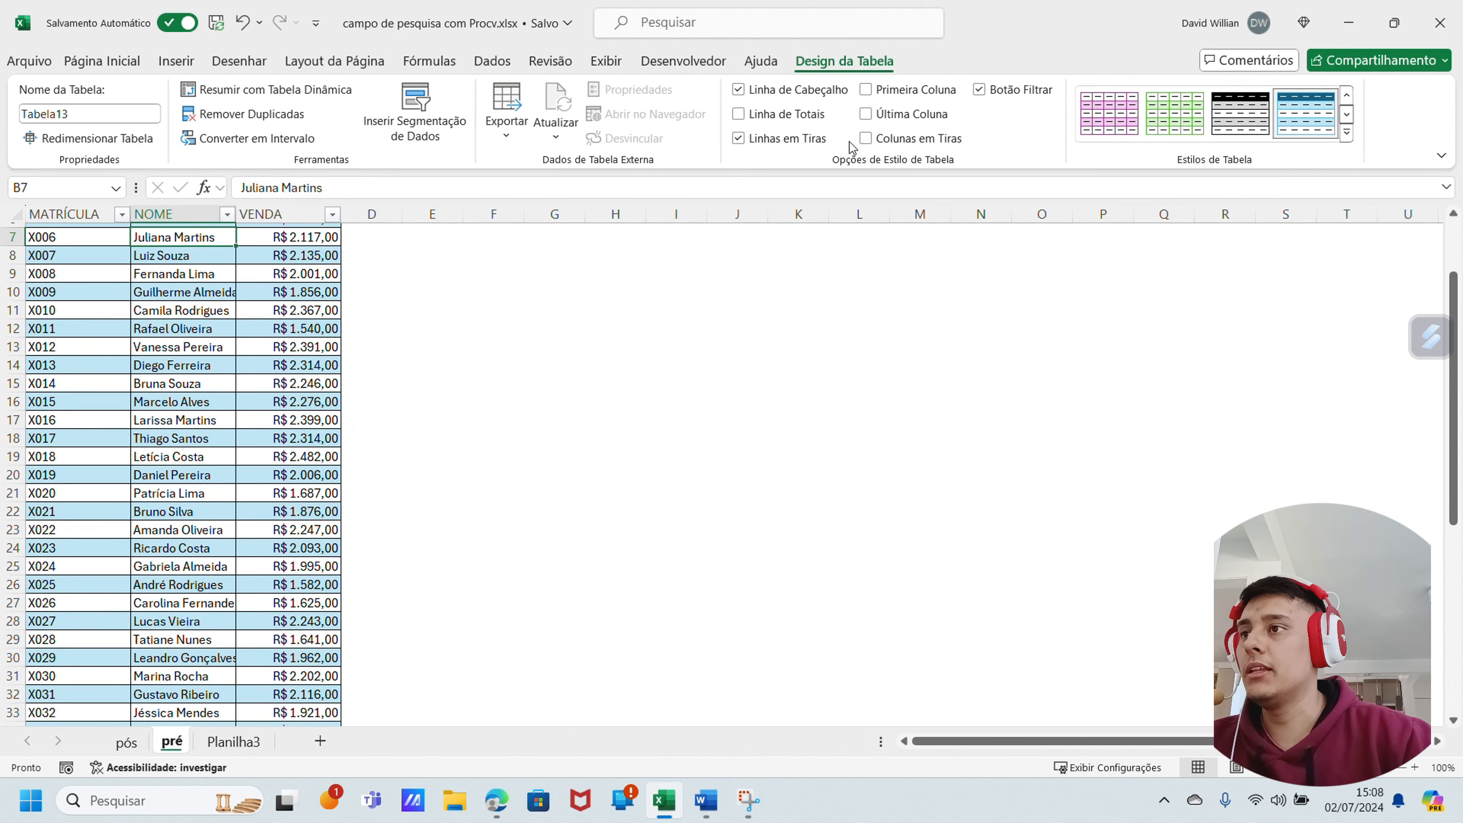
left_click(538, 436)
scroll(382, 415, "up", 2)
Create a table with headers from the sales data range A1:C51.
left_click_drag(97, 243, 295, 688)
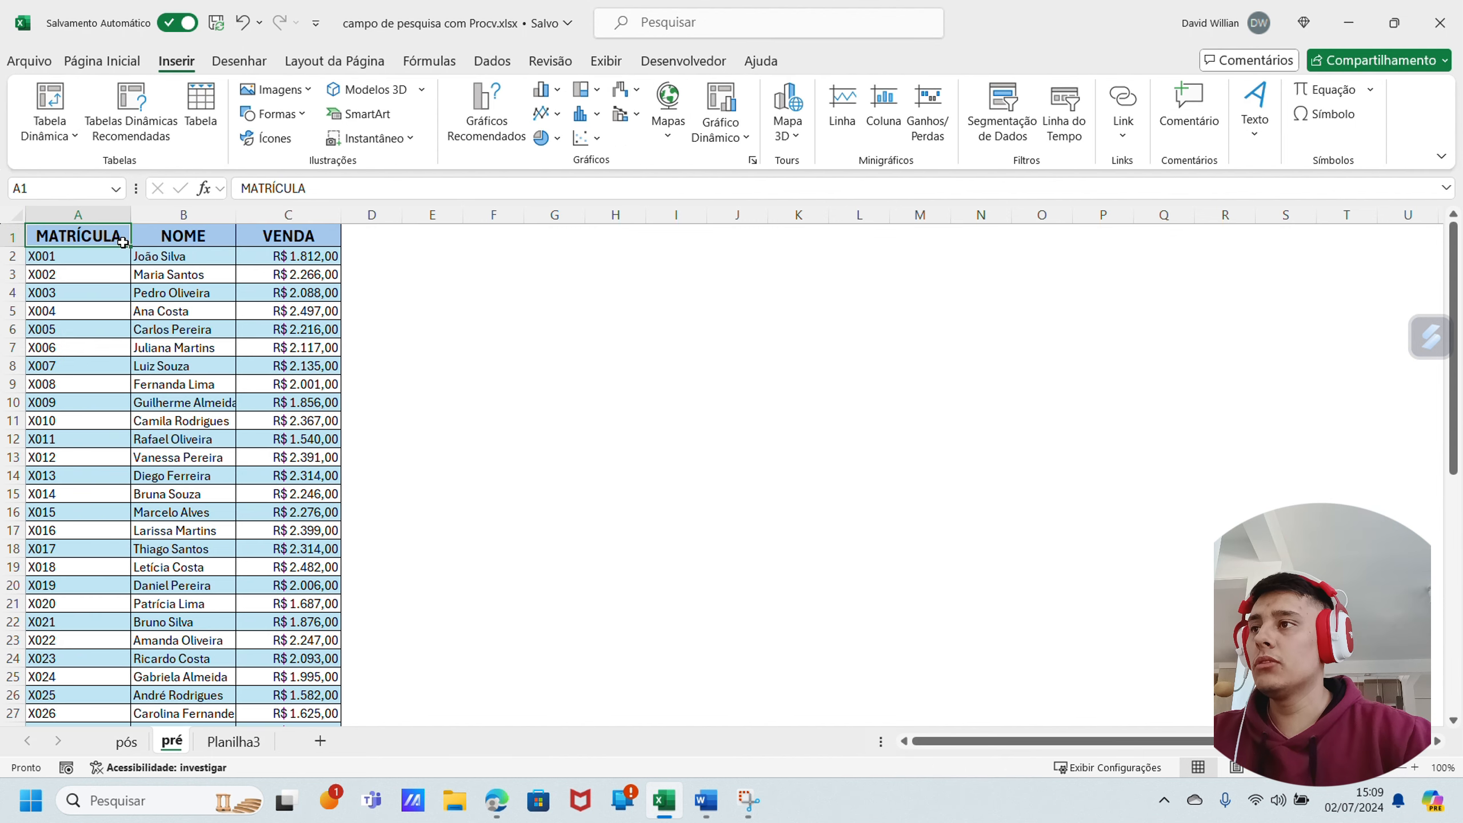
key("ctrl+shift+Right")
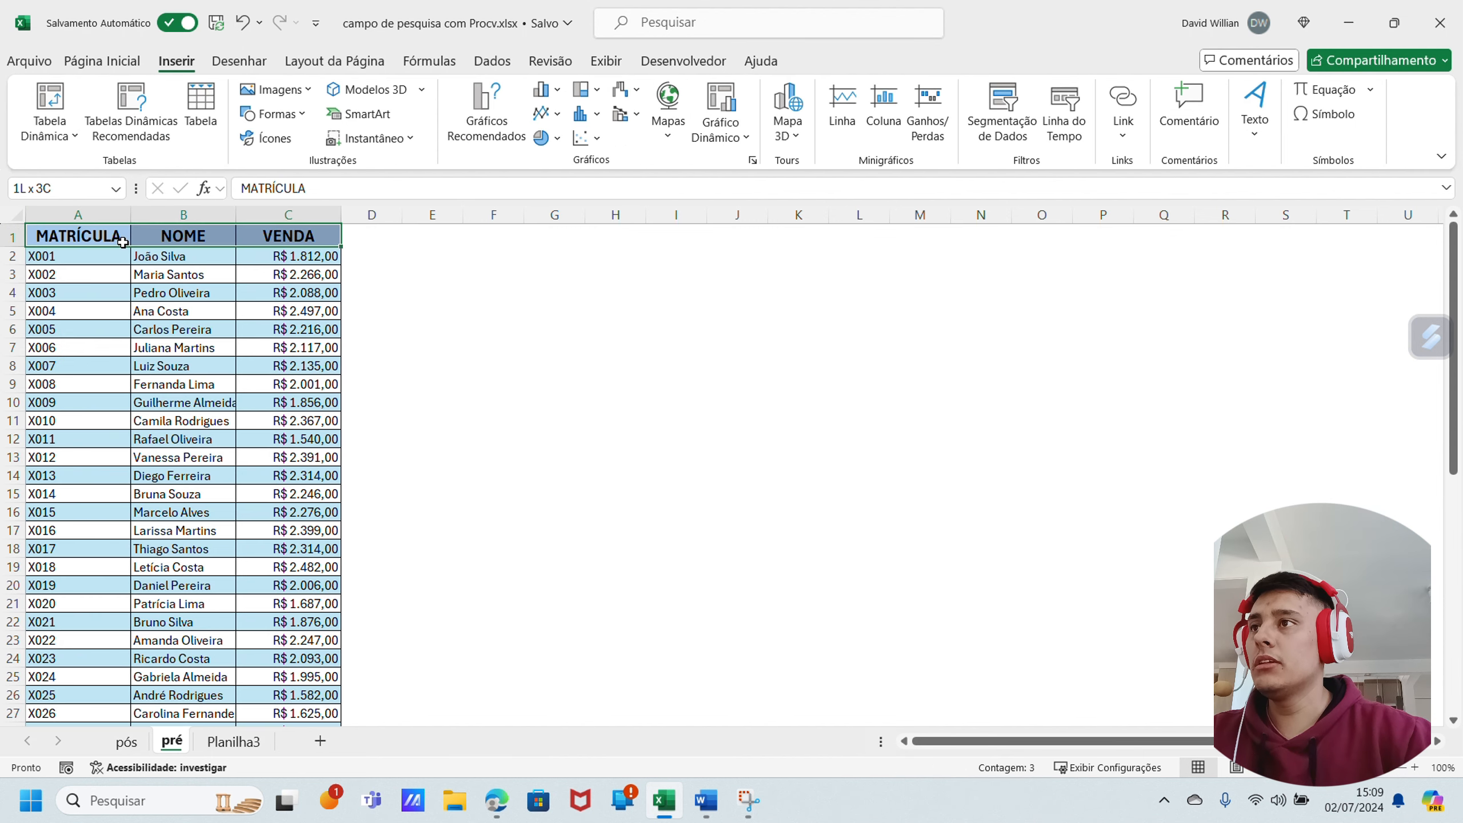
key("ctrl+shift+Down")
scroll(132, 241, "up", 3)
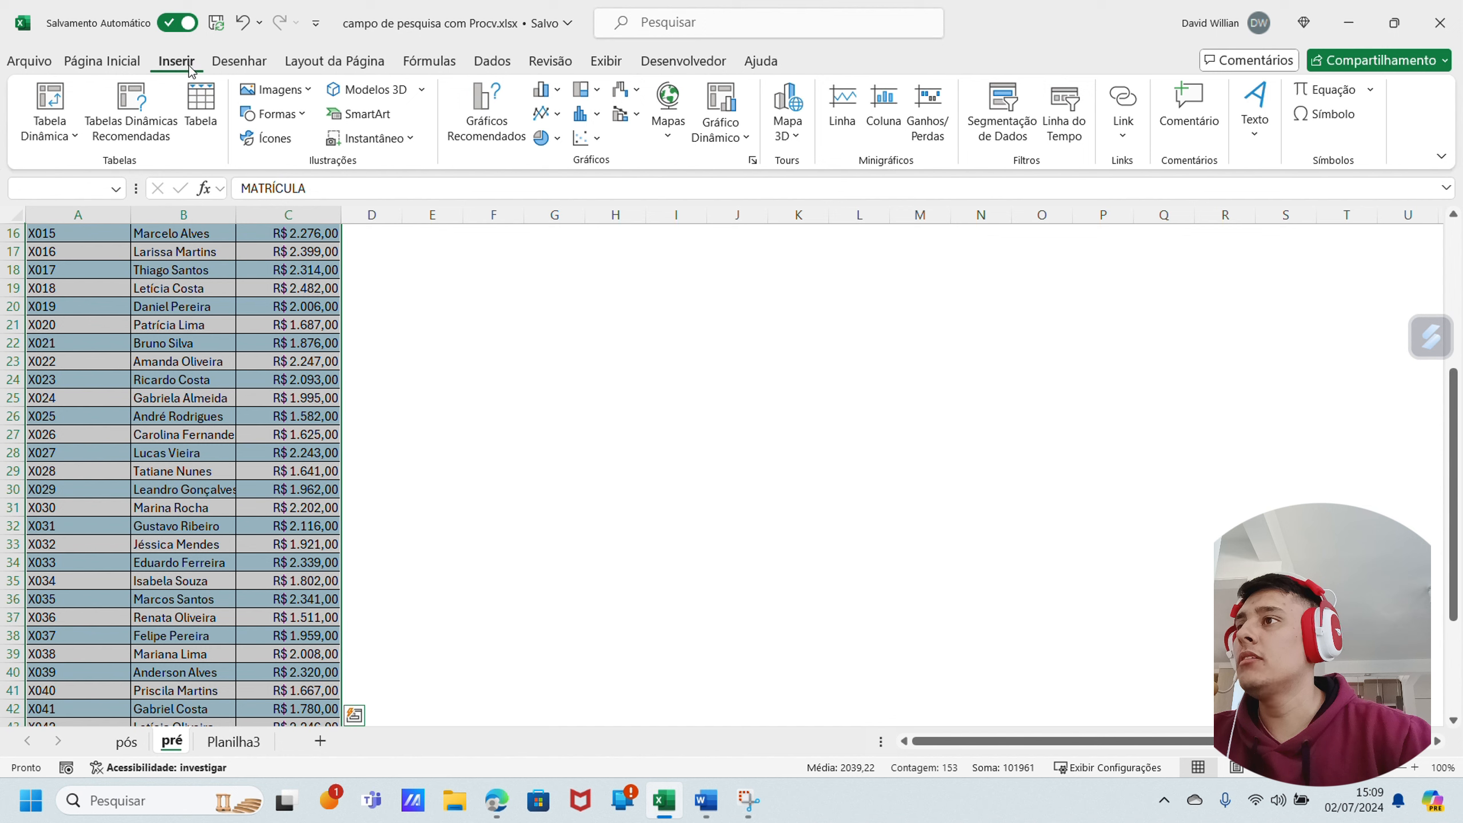
left_click(203, 113)
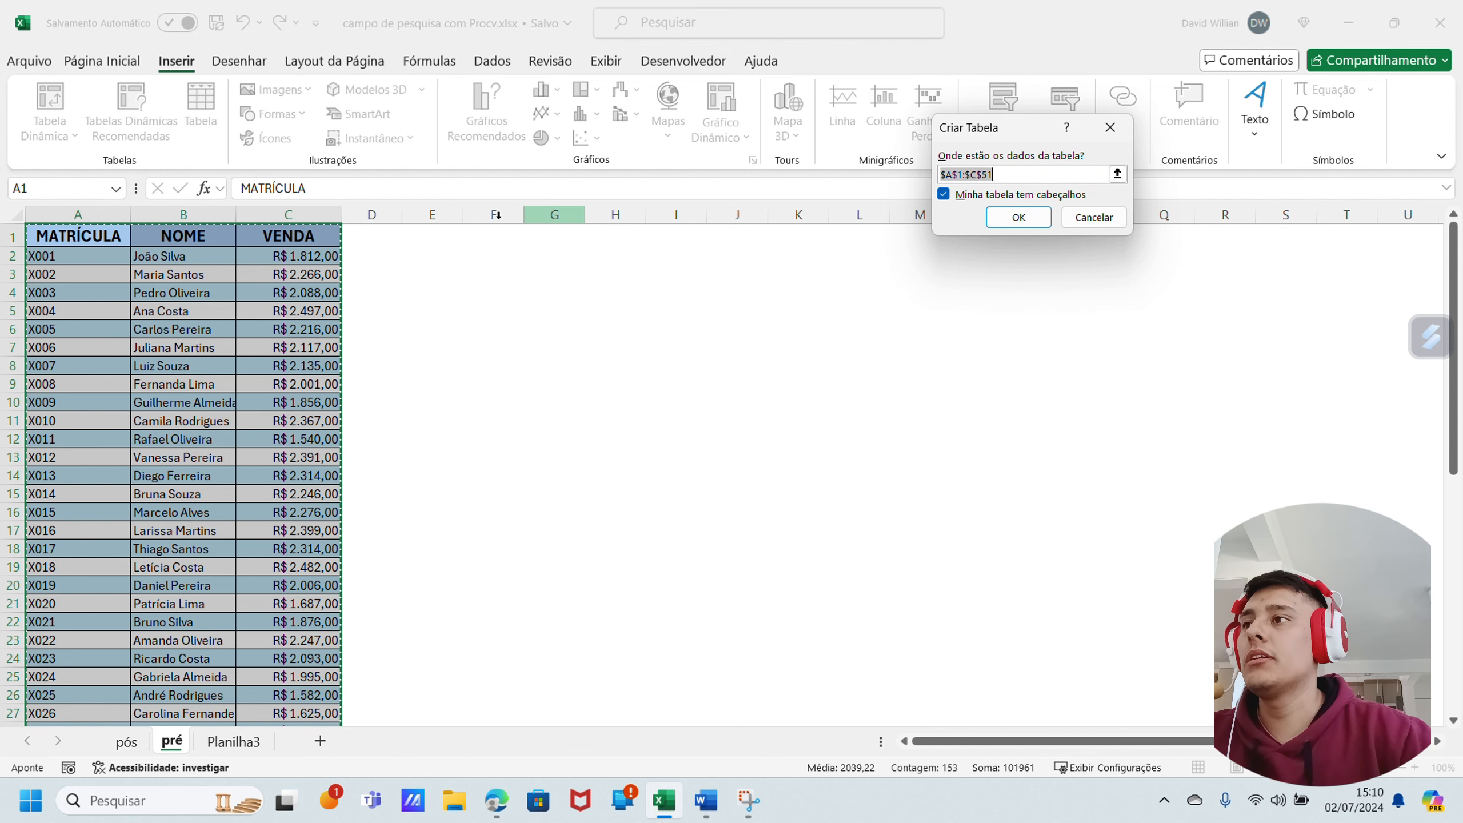
left_click(1049, 225)
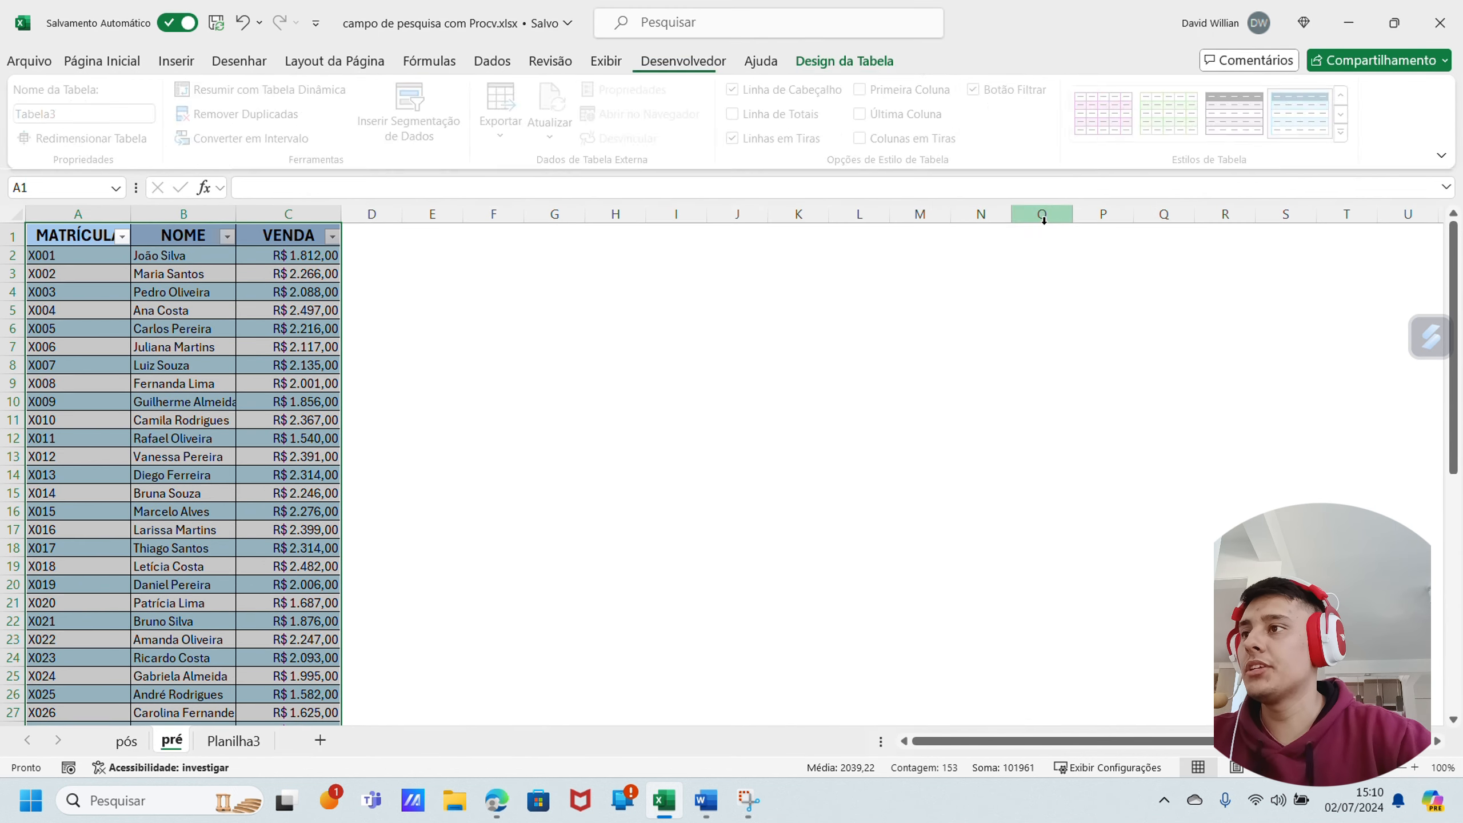
Check the new table down to row 51 and view its name and table design options.
left_click(372, 305)
scroll(545, 359, "down", 5)
scroll(545, 359, "up", 5)
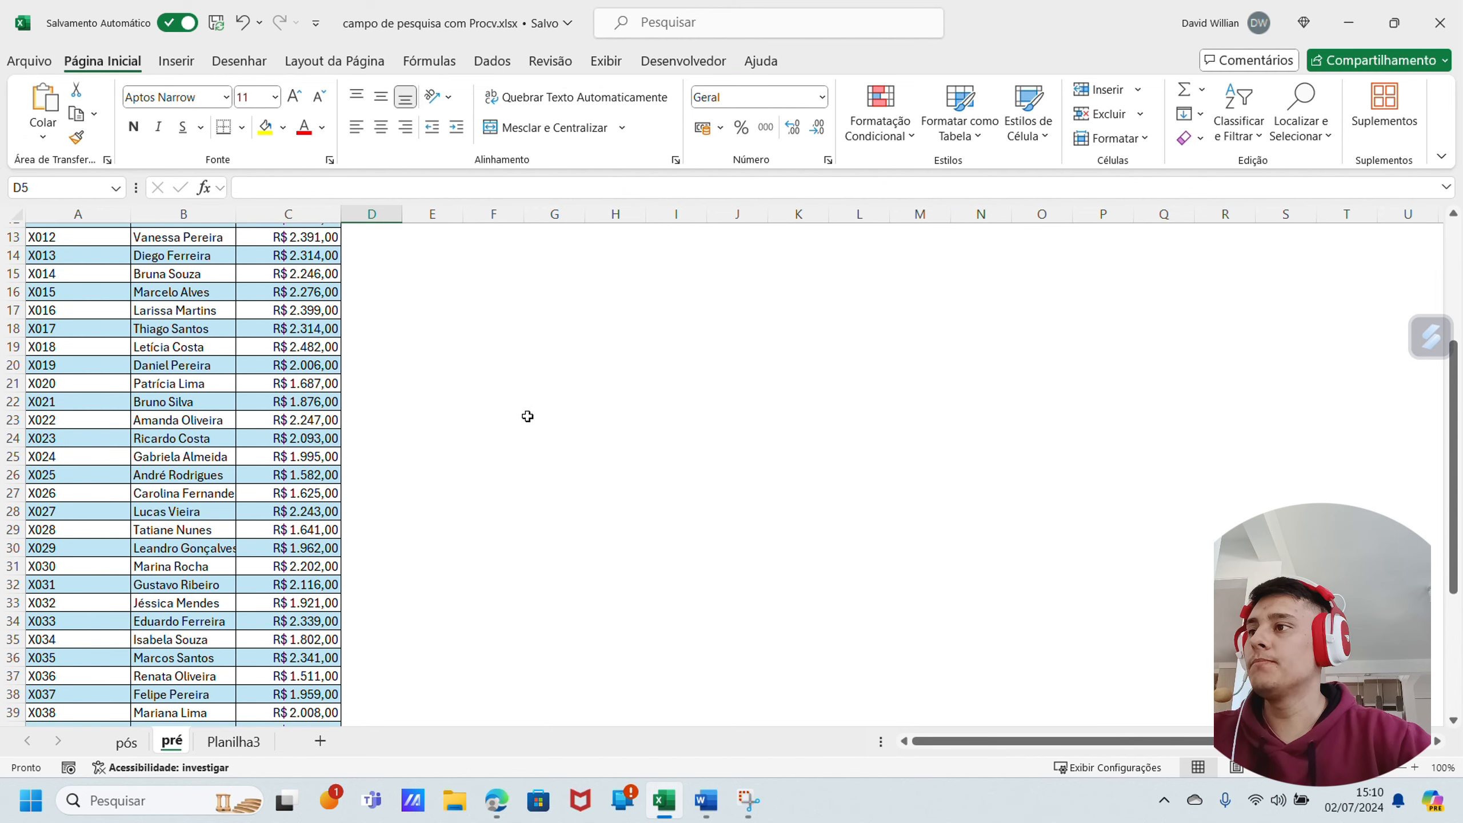
scroll(594, 467, "down", 12)
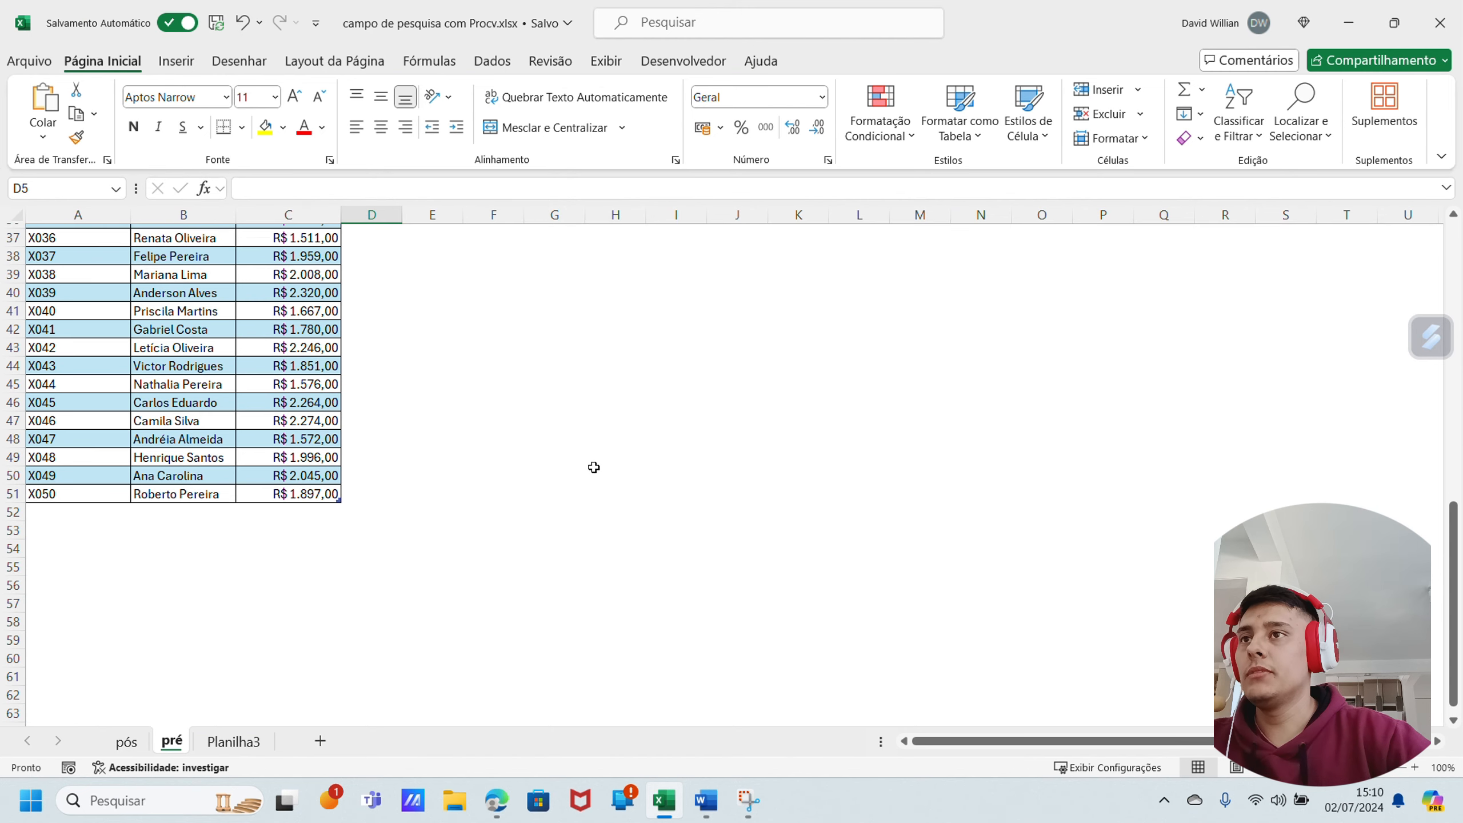
left_click(297, 384)
scroll(607, 380, "up", 3)
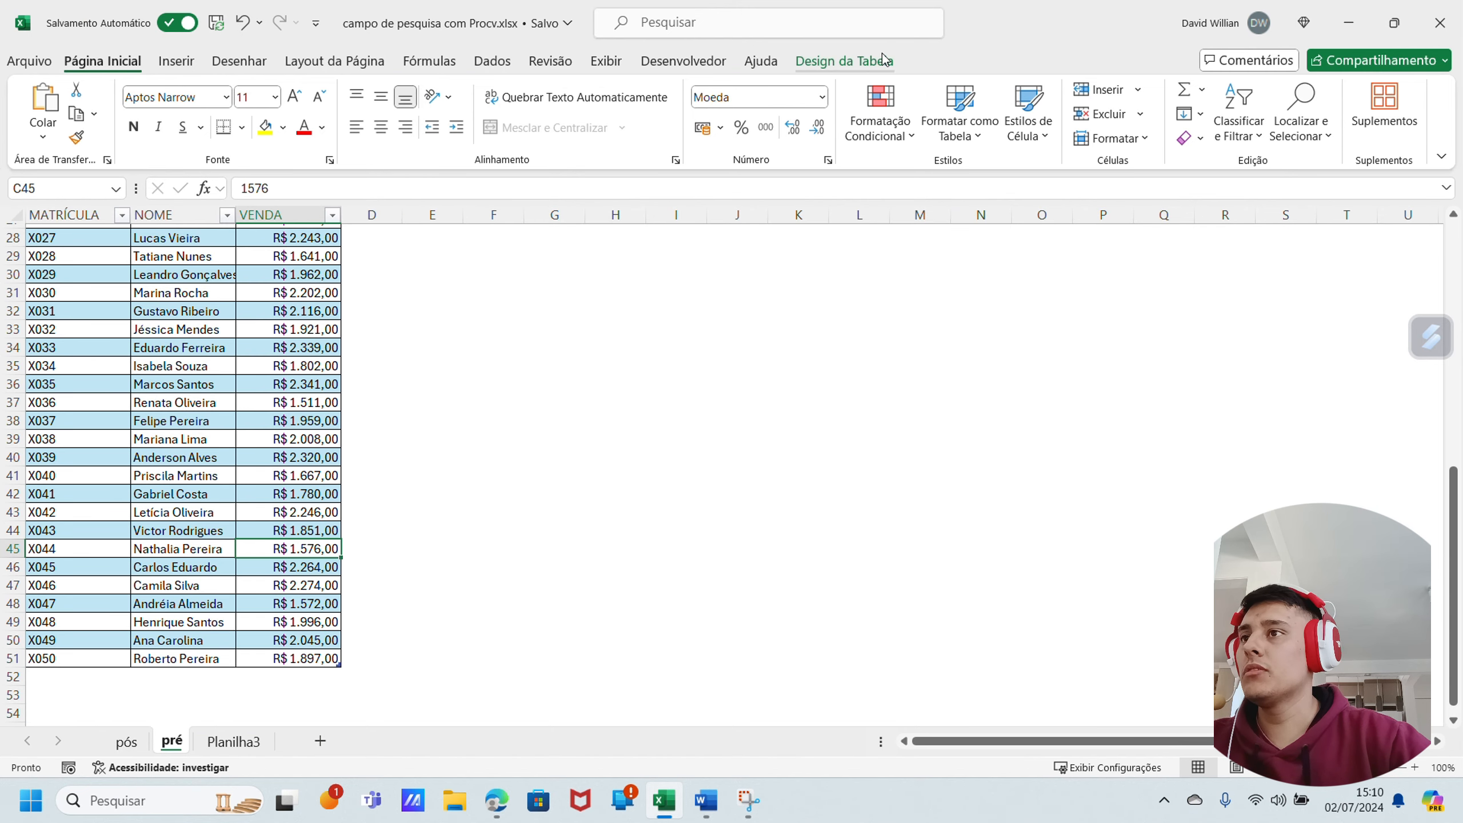
left_click(845, 61)
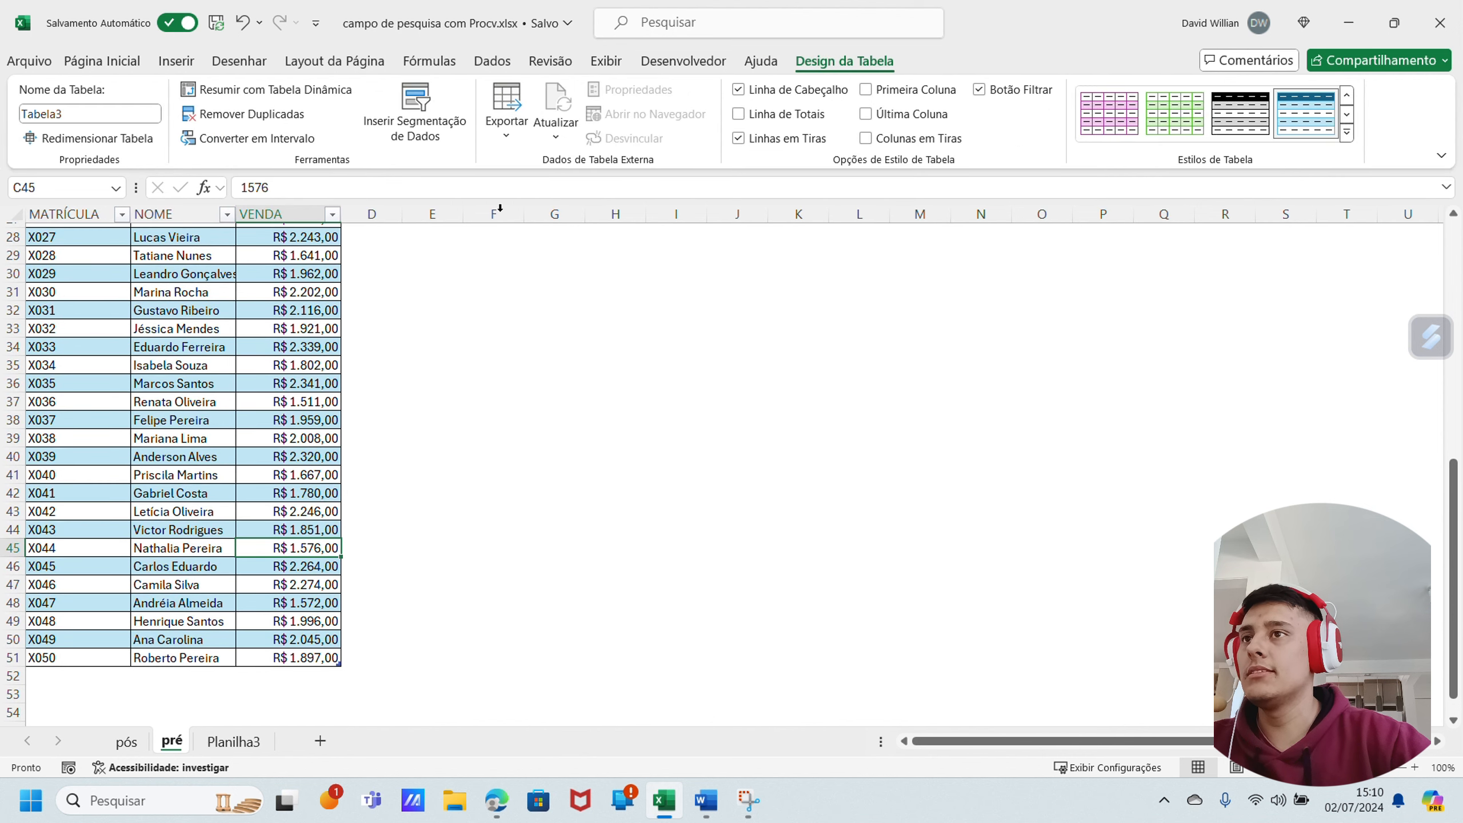
scroll(392, 381, "up", 9)
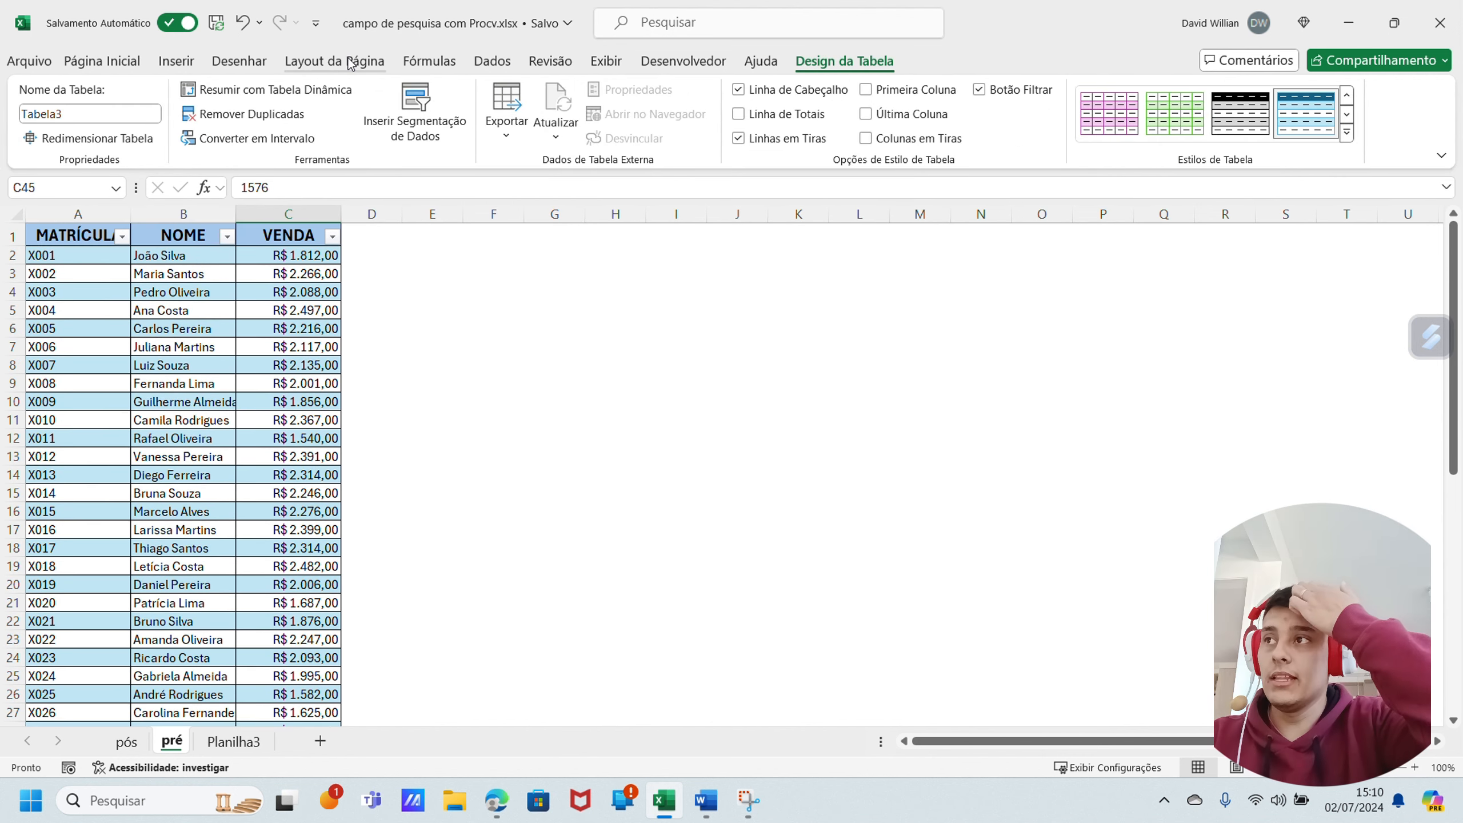
left_click(176, 61)
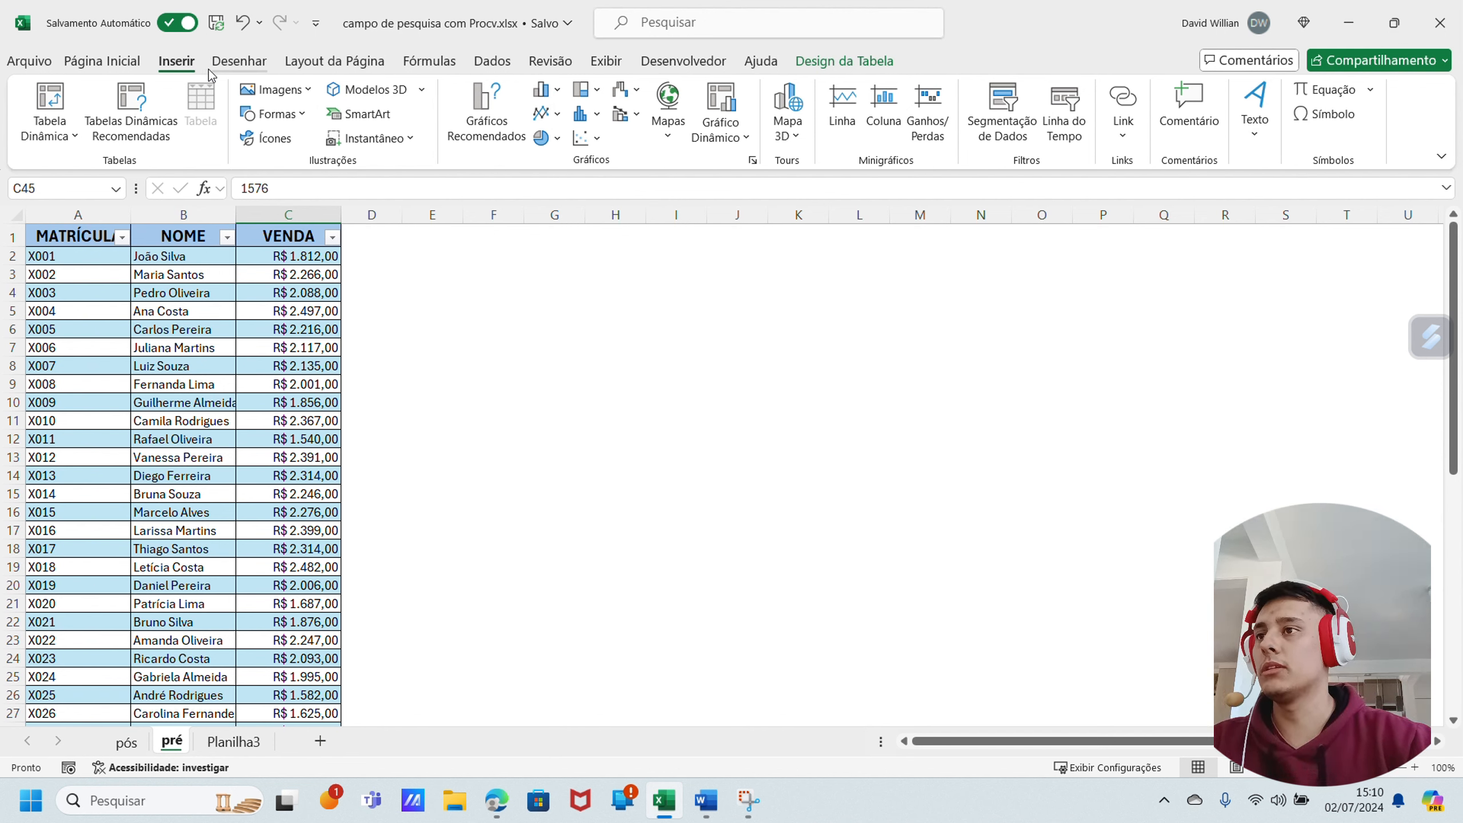
Review the MATRÍCULA, NOME and VENDA columns through the last row and the free area beside the table.
left_click(432, 255)
left_click(481, 275)
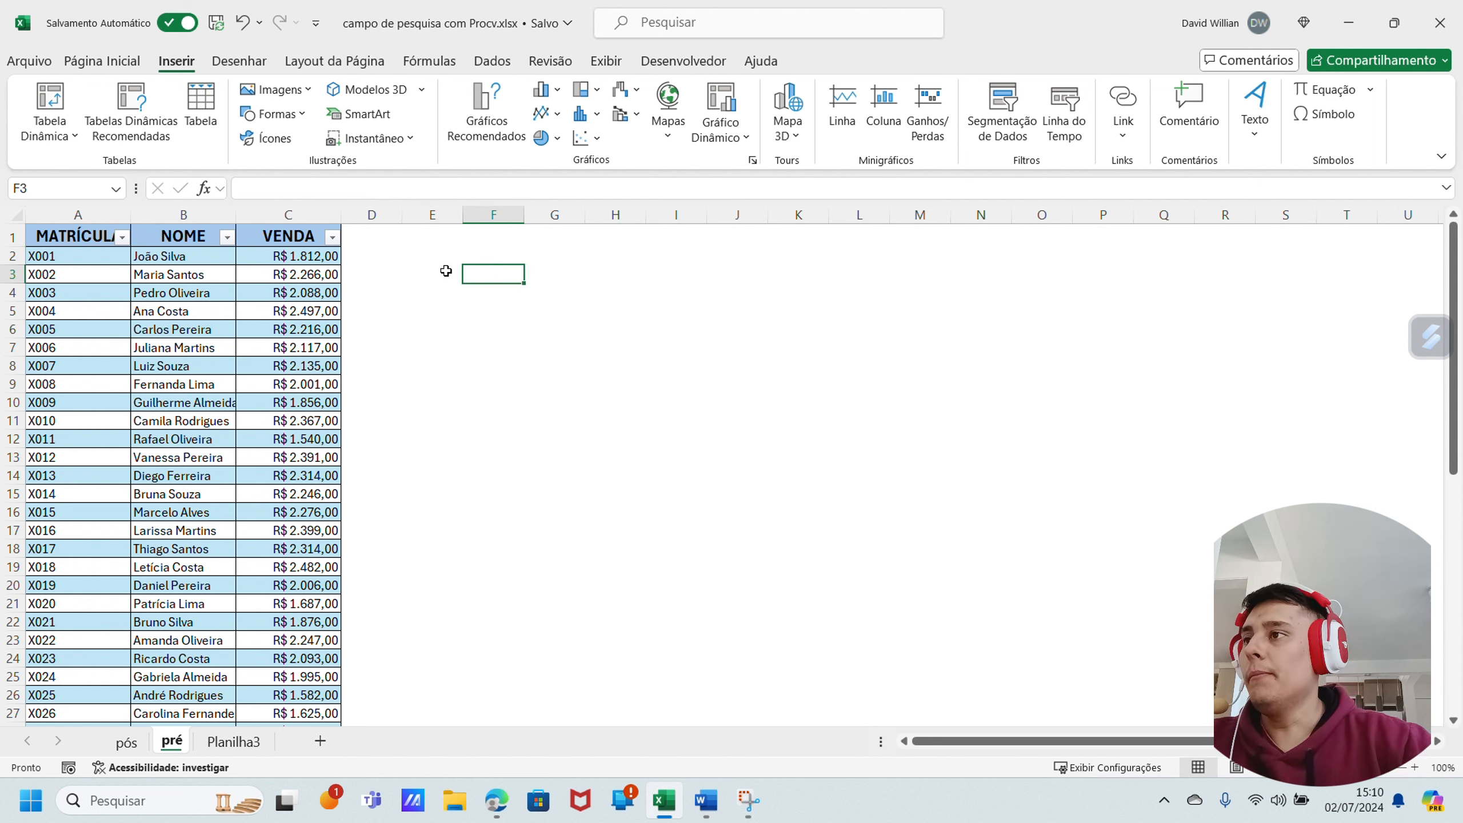
left_click(284, 266)
left_click(587, 311)
left_click(475, 271)
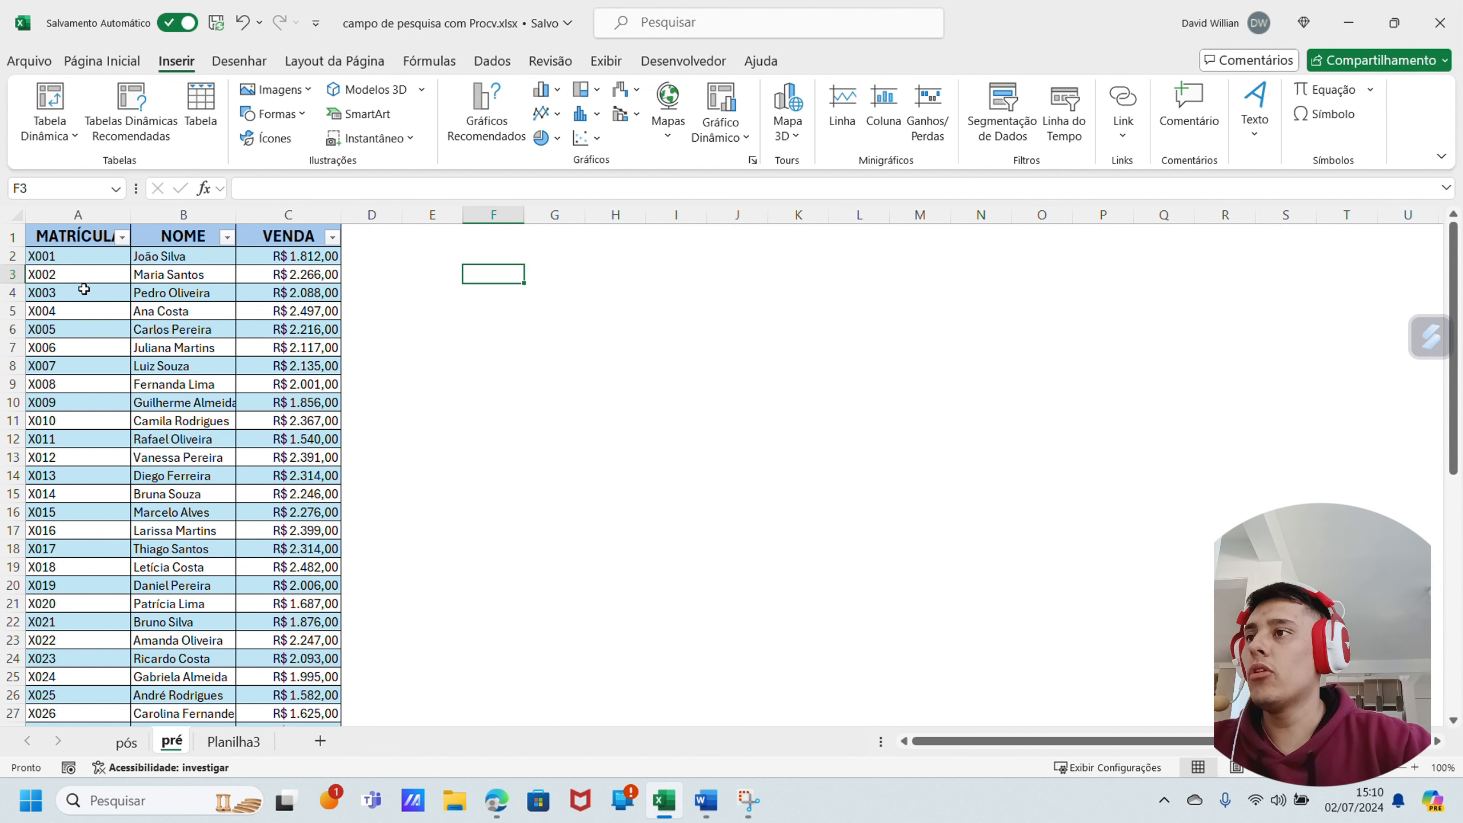
left_click_drag(85, 237, 78, 293)
left_click(172, 256)
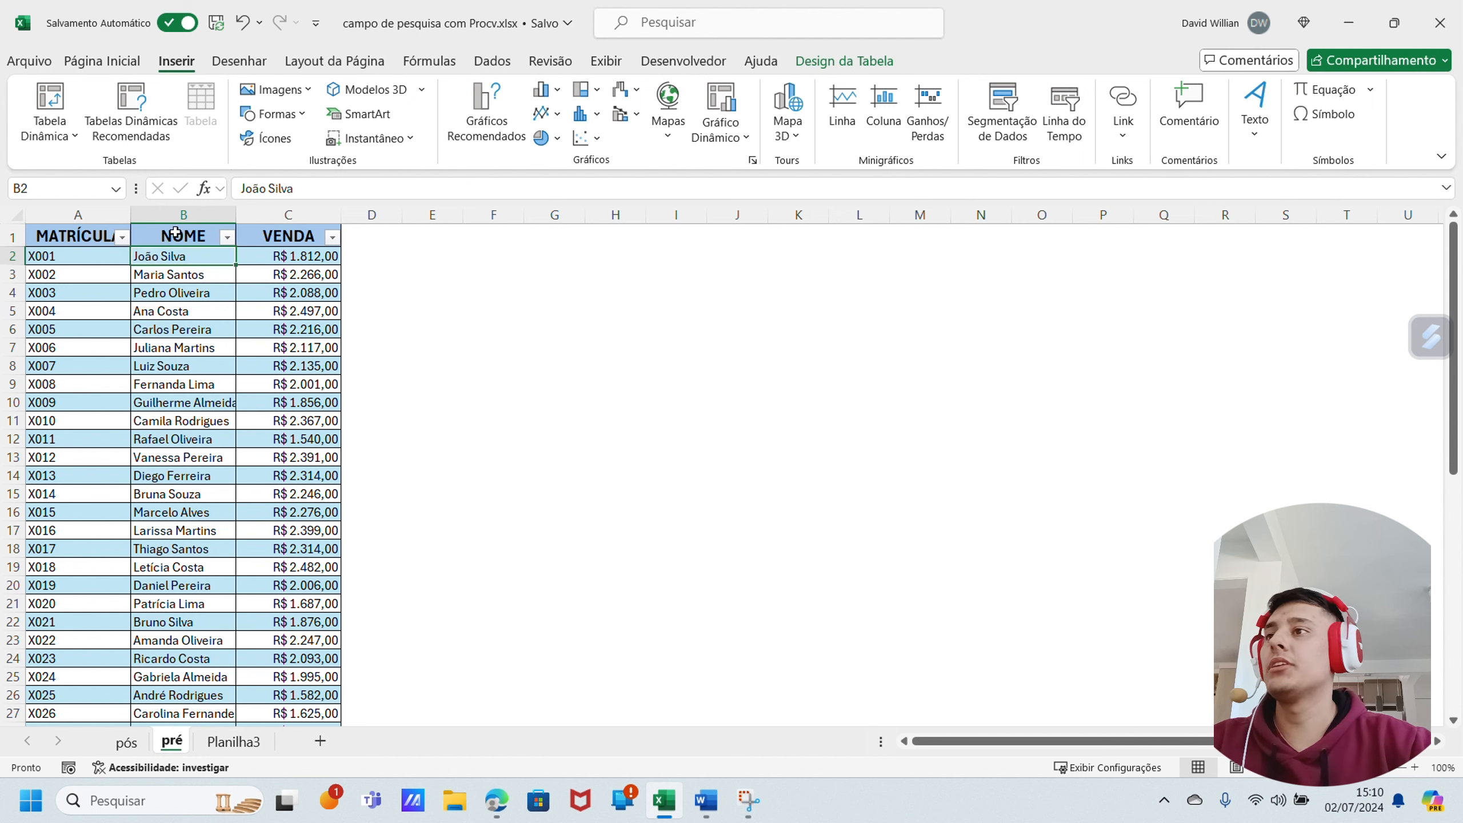
left_click_drag(175, 235, 178, 292)
left_click_drag(278, 237, 276, 292)
left_click(555, 292)
left_click(492, 292)
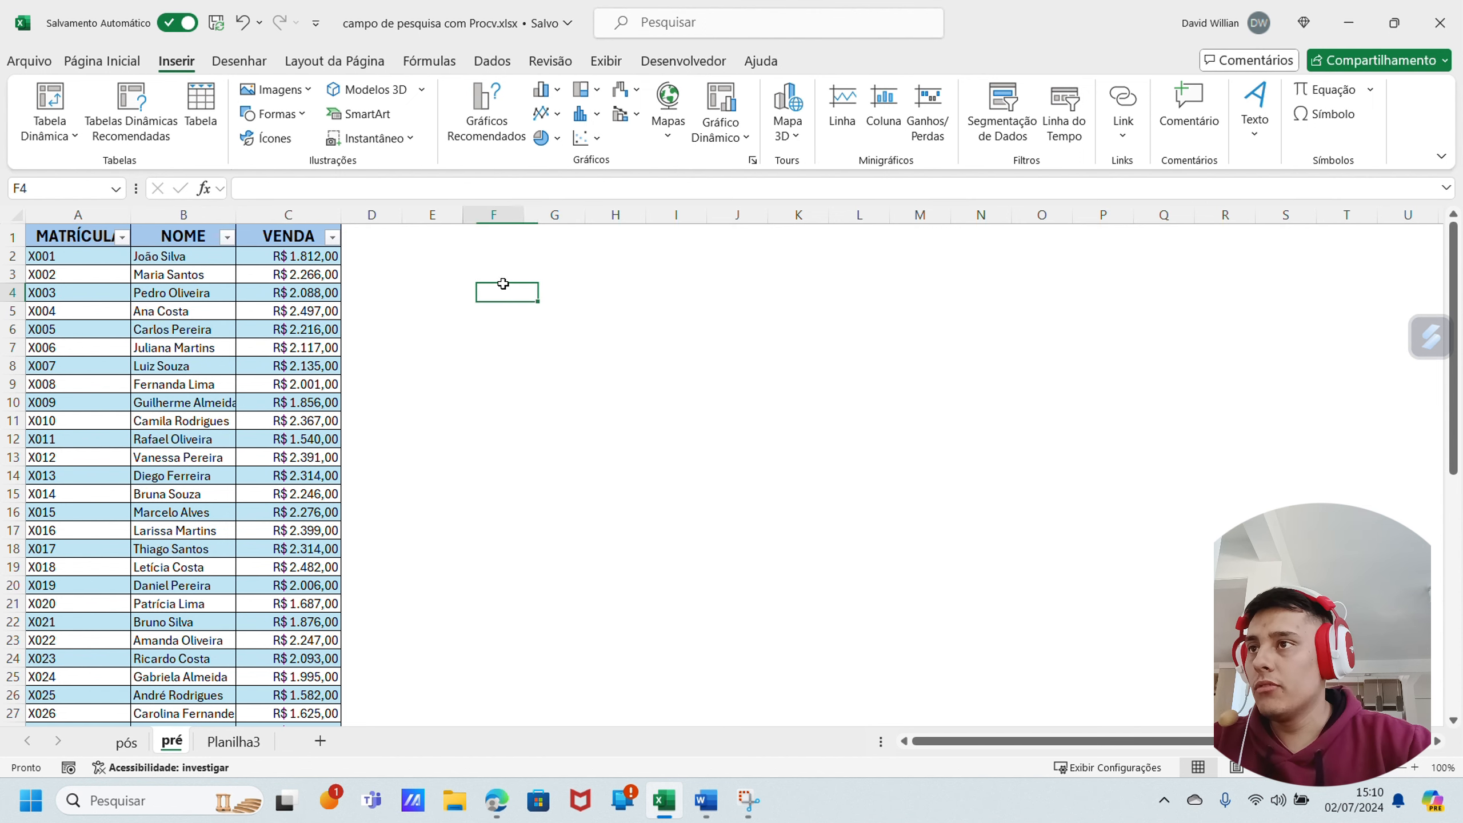
scroll(486, 313, "down", 5)
scroll(481, 328, "down", 7)
scroll(483, 386, "up", 12)
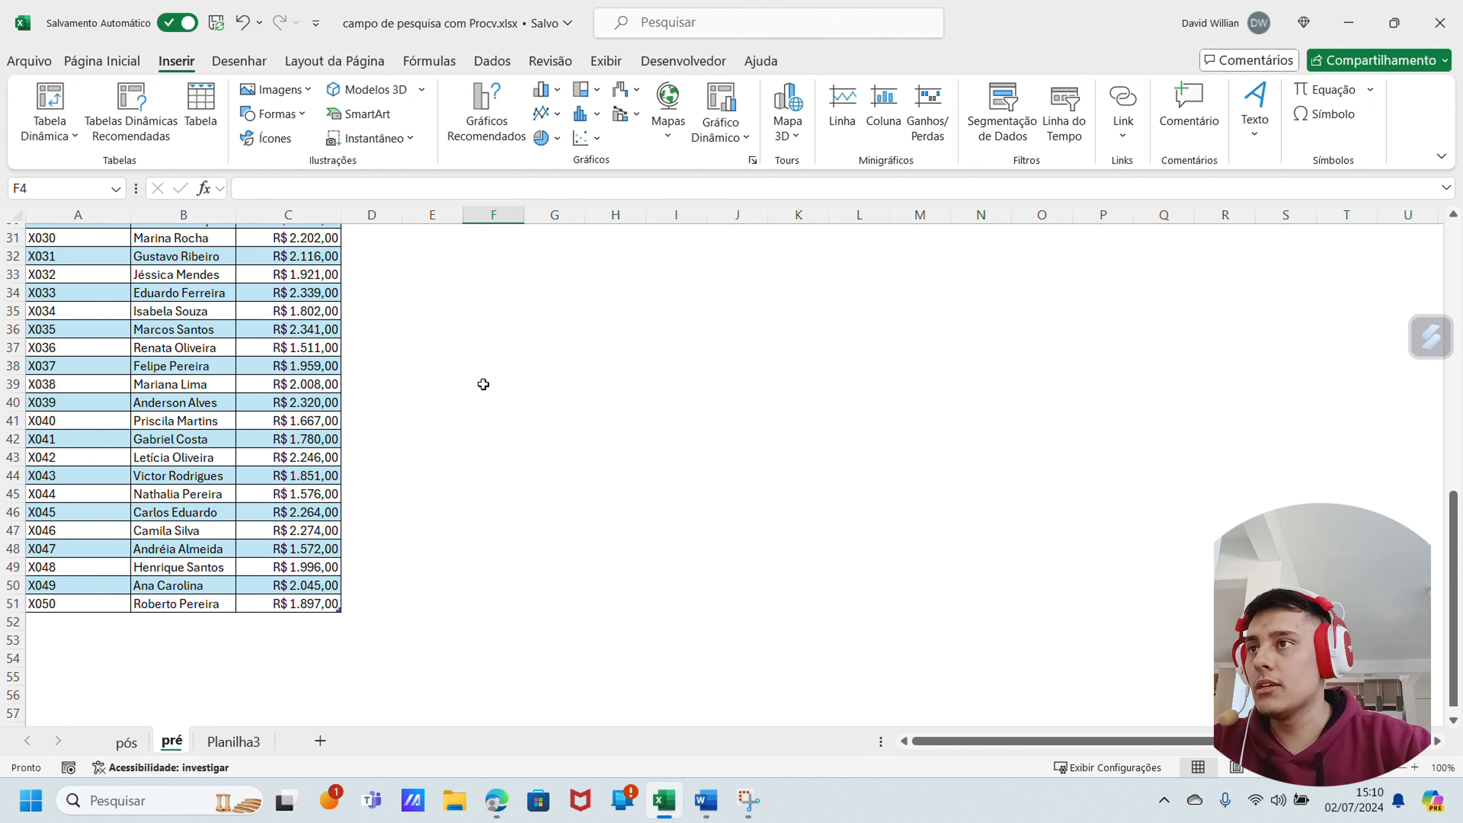
Widen column F and enter the heading CAMPO DE PESQUISA in cell F1.
left_click(588, 300)
left_click(438, 236)
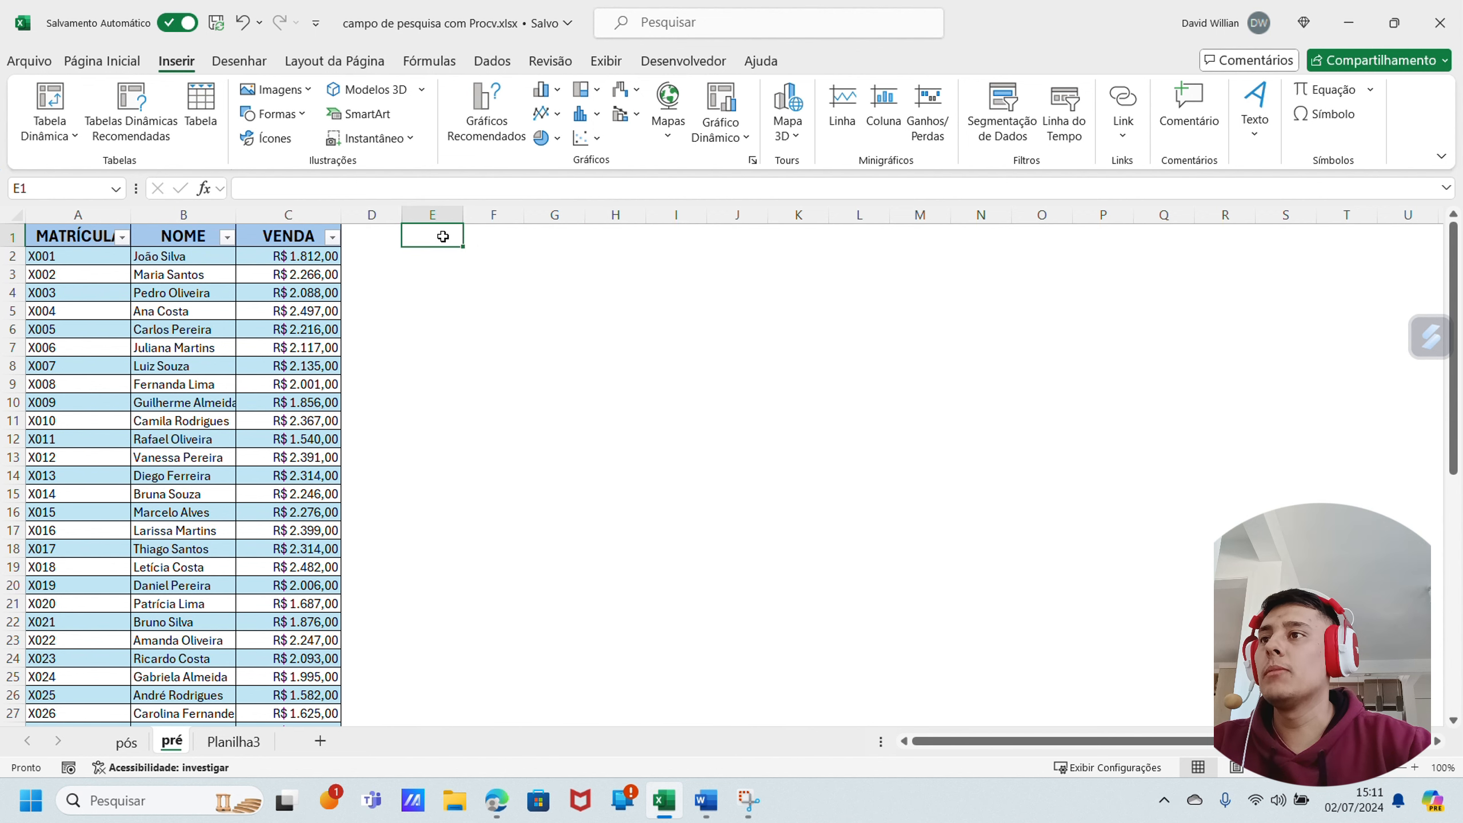
left_click(507, 215)
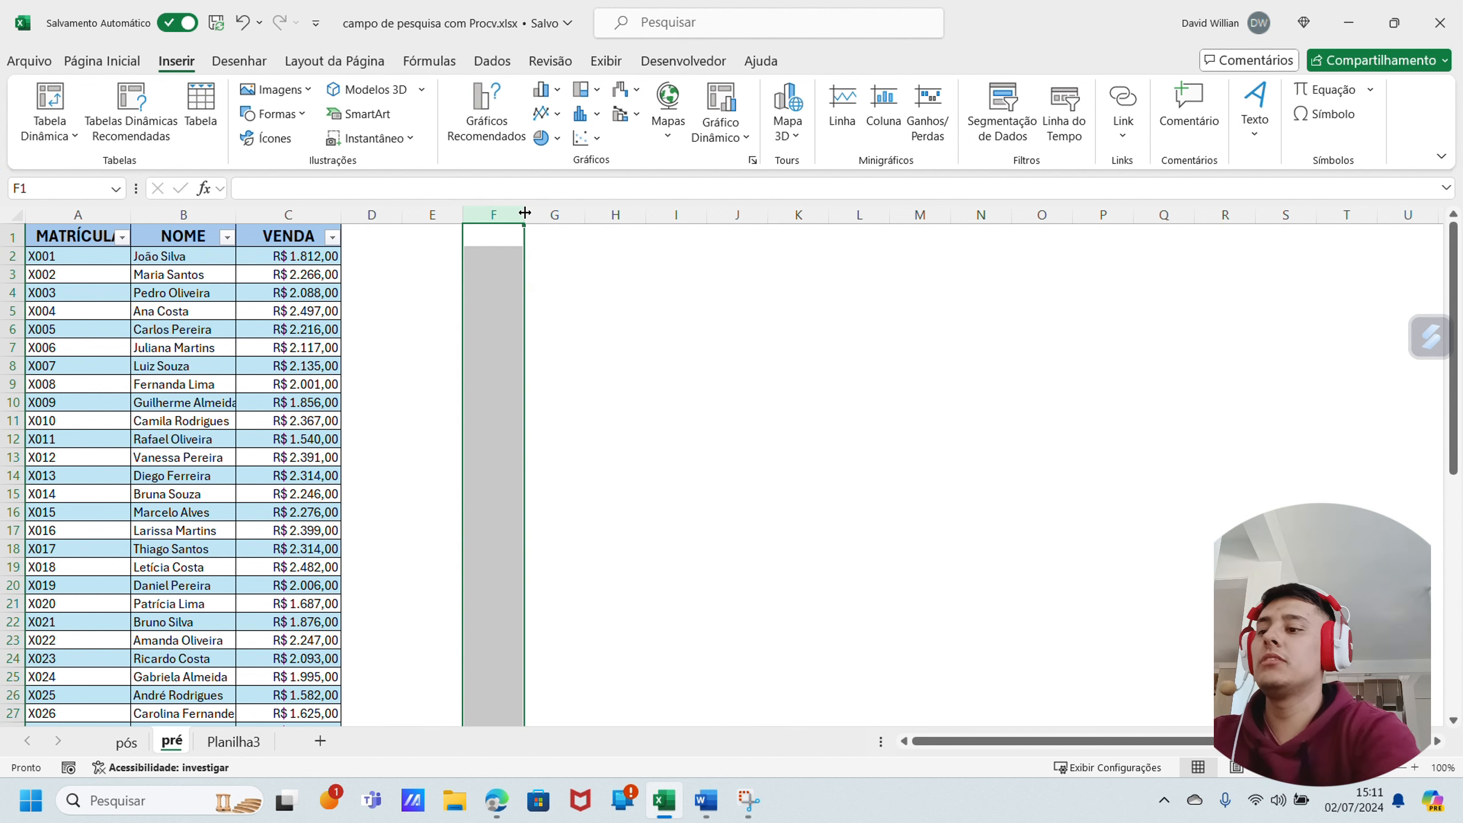
left_click_drag(524, 213, 622, 213)
type("CAMPO DE P")
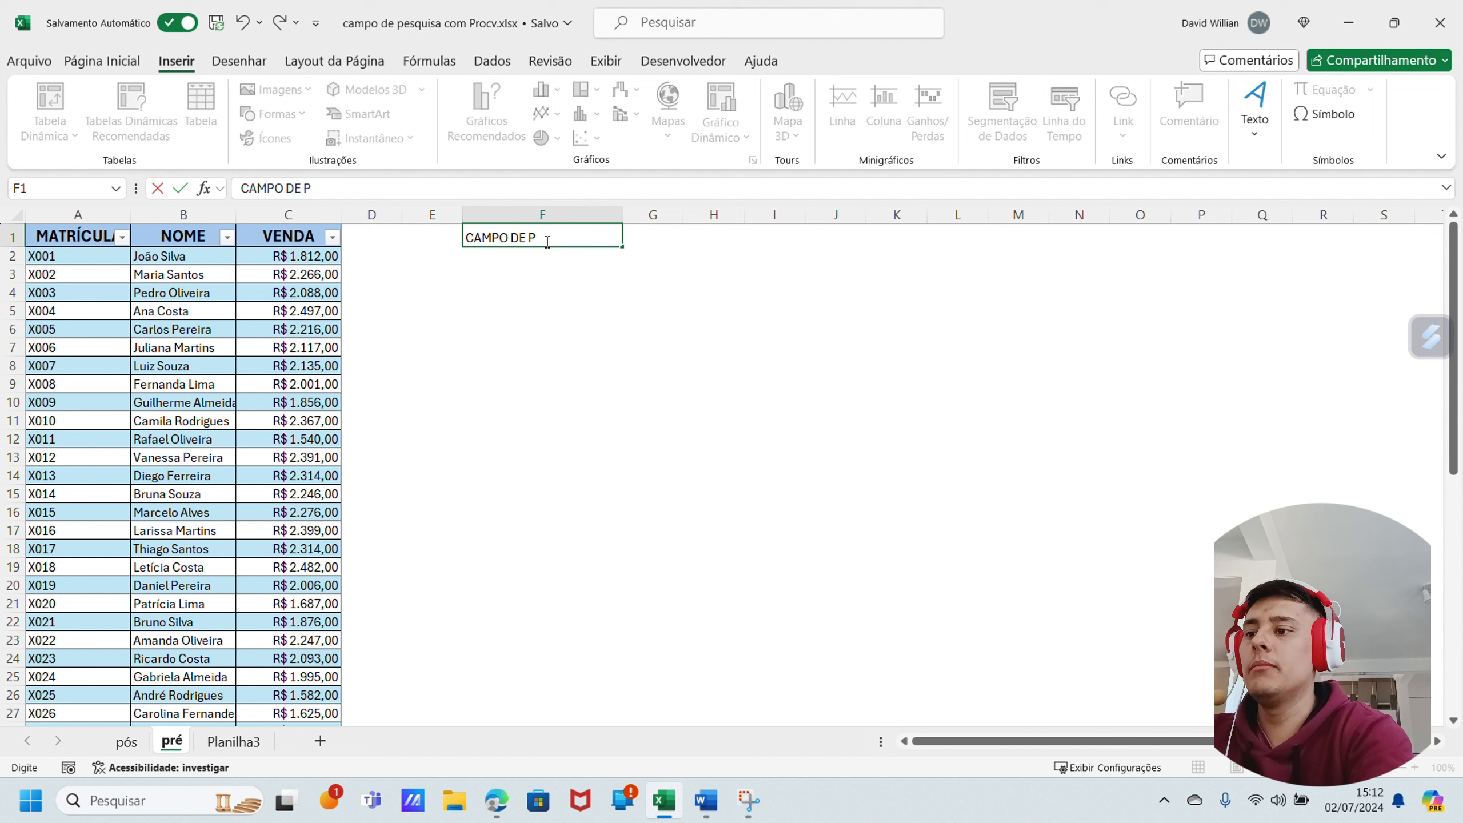
type("ESQUISA")
key("Return")
Enter the label MATRICULA in cell E2, below and beside the CAMPO DE PESQUISA heading.
left_click_drag(555, 242, 556, 260)
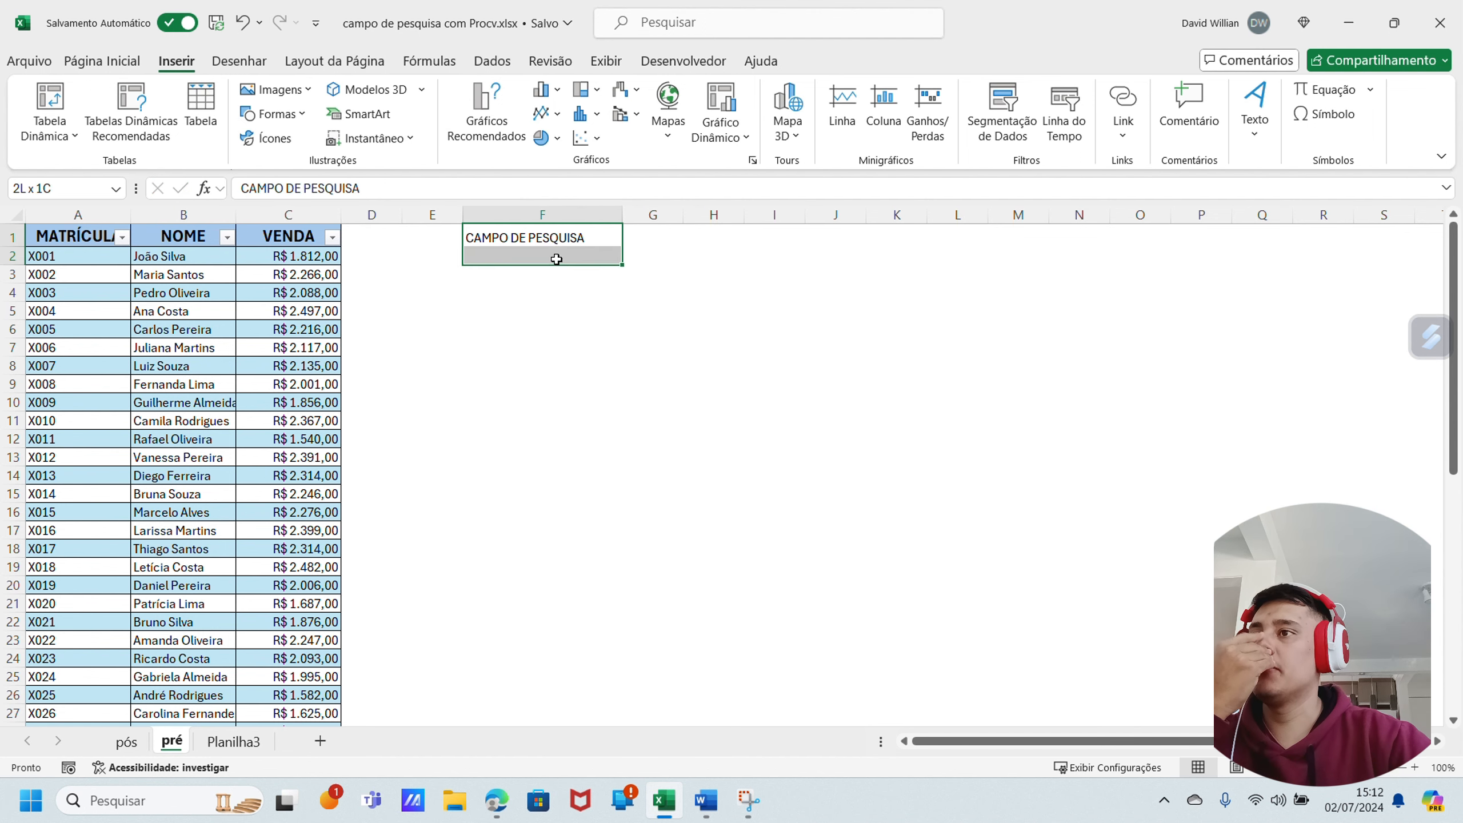
left_click(541, 334)
left_click(445, 255)
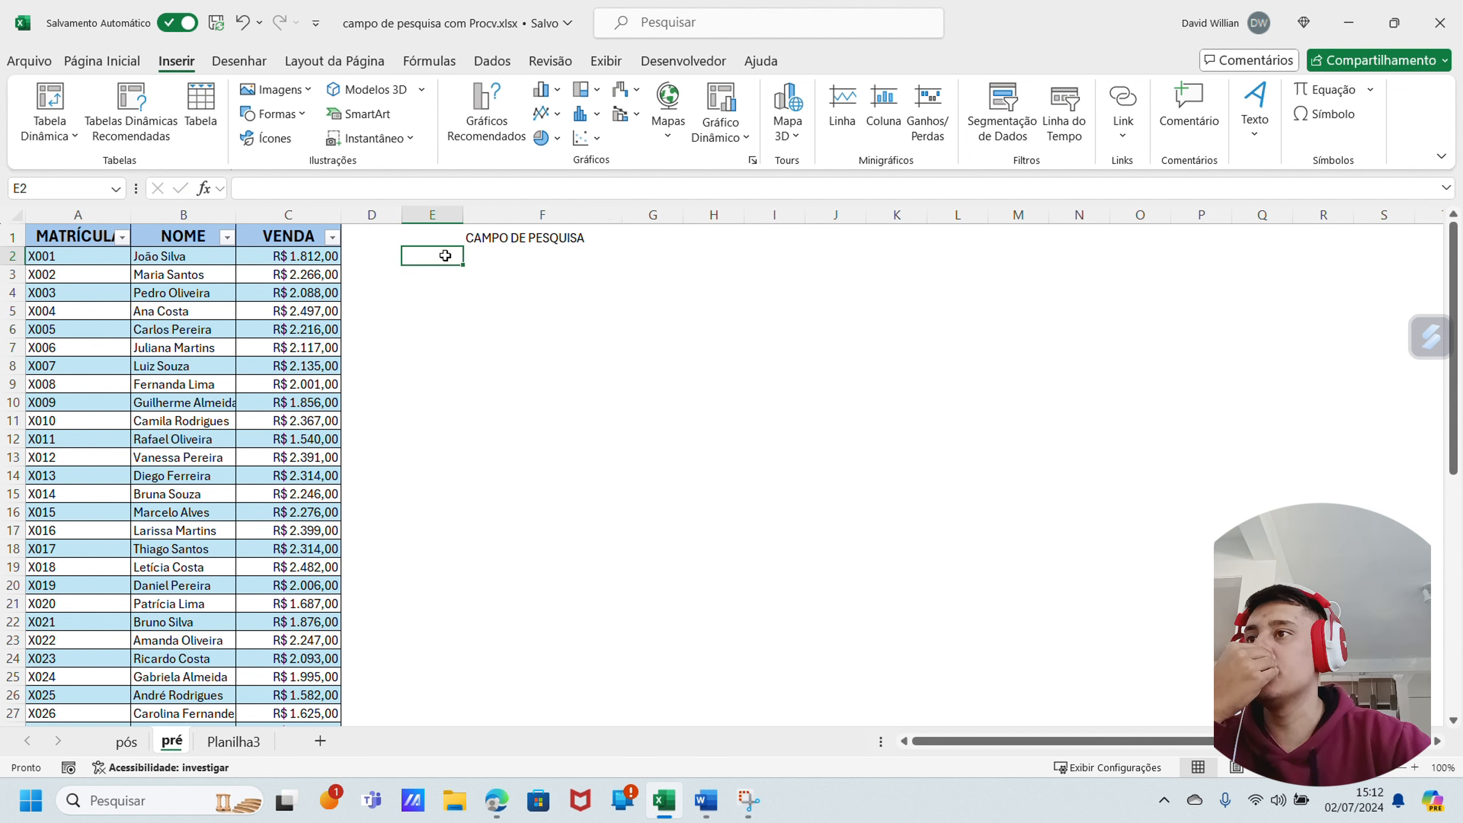
left_click(529, 257)
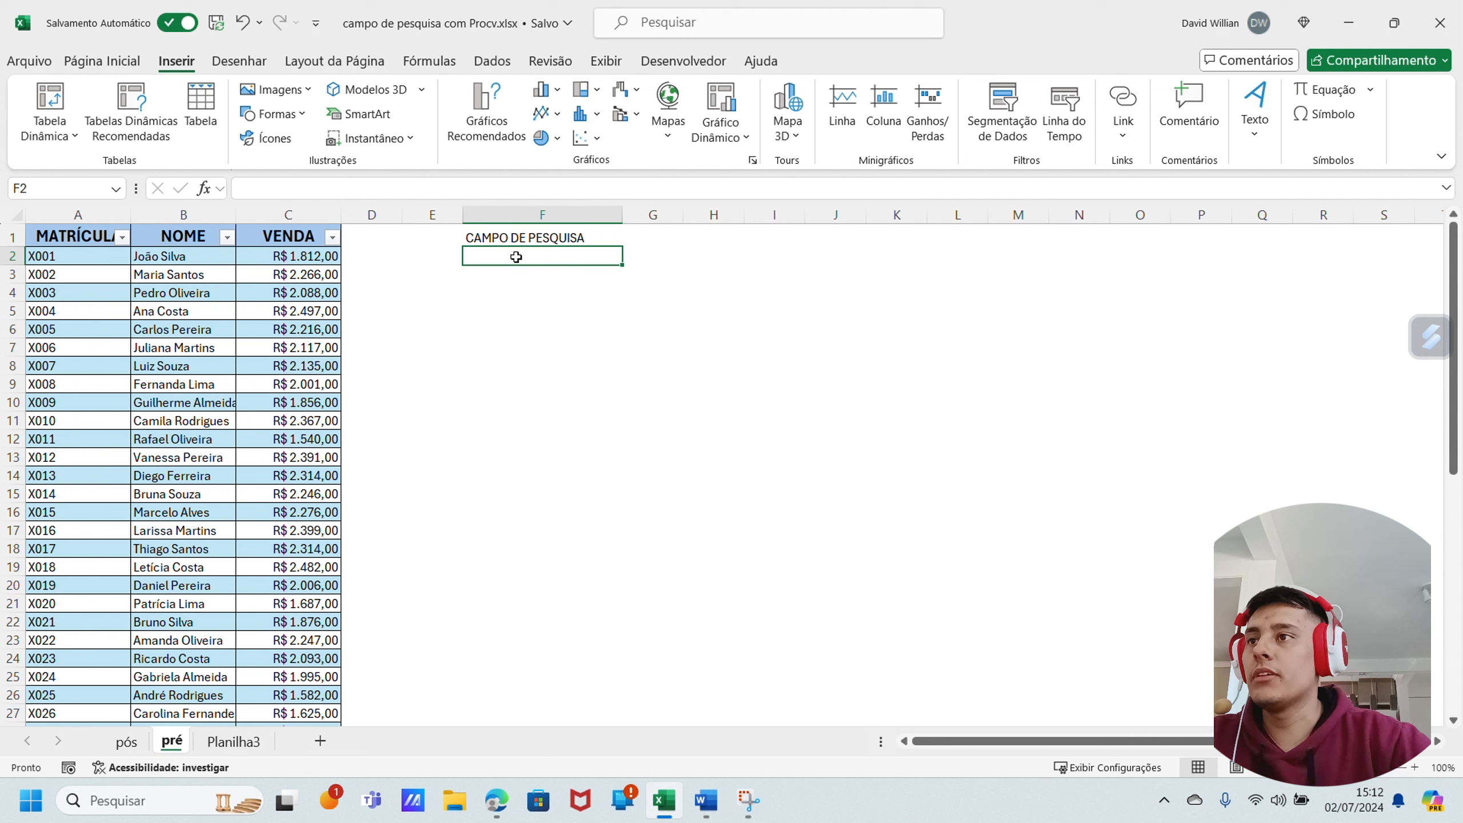
left_click(434, 255)
type("MATR")
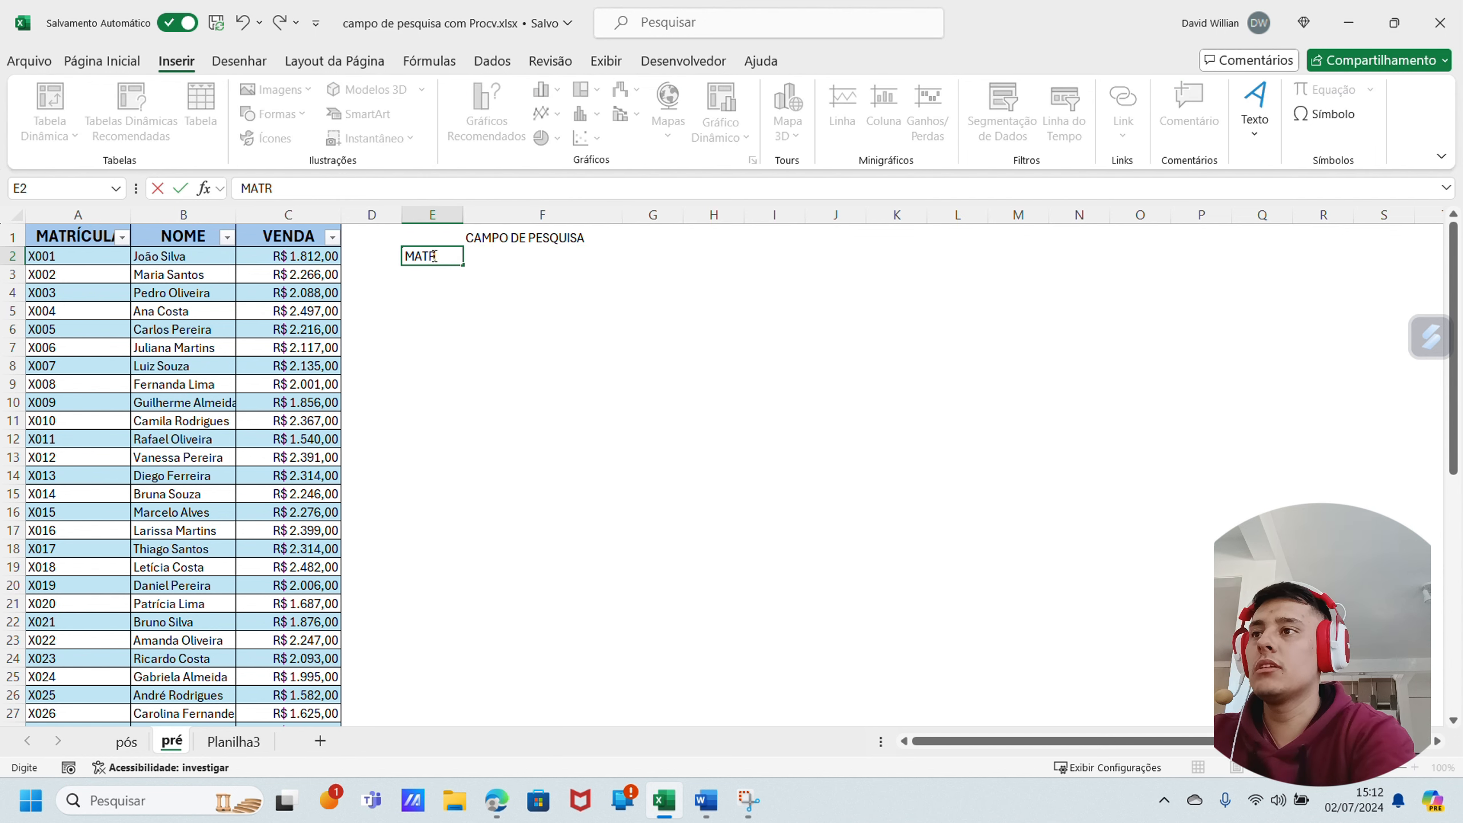
type("ICULA")
key("Return")
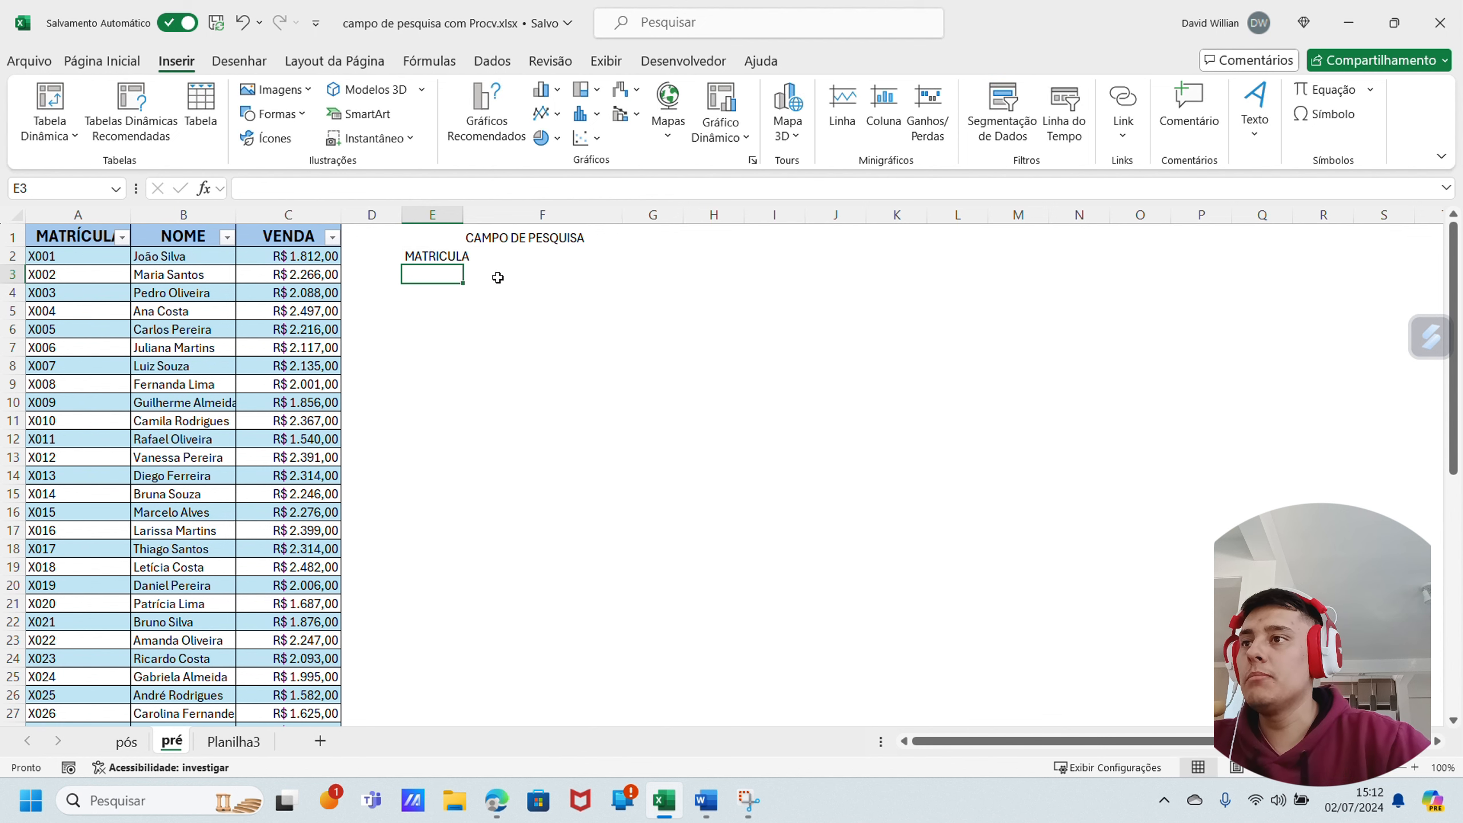
Enter the labels NOME in cell E3 and VENDA in cell E4.
left_click(497, 276)
left_click(445, 273)
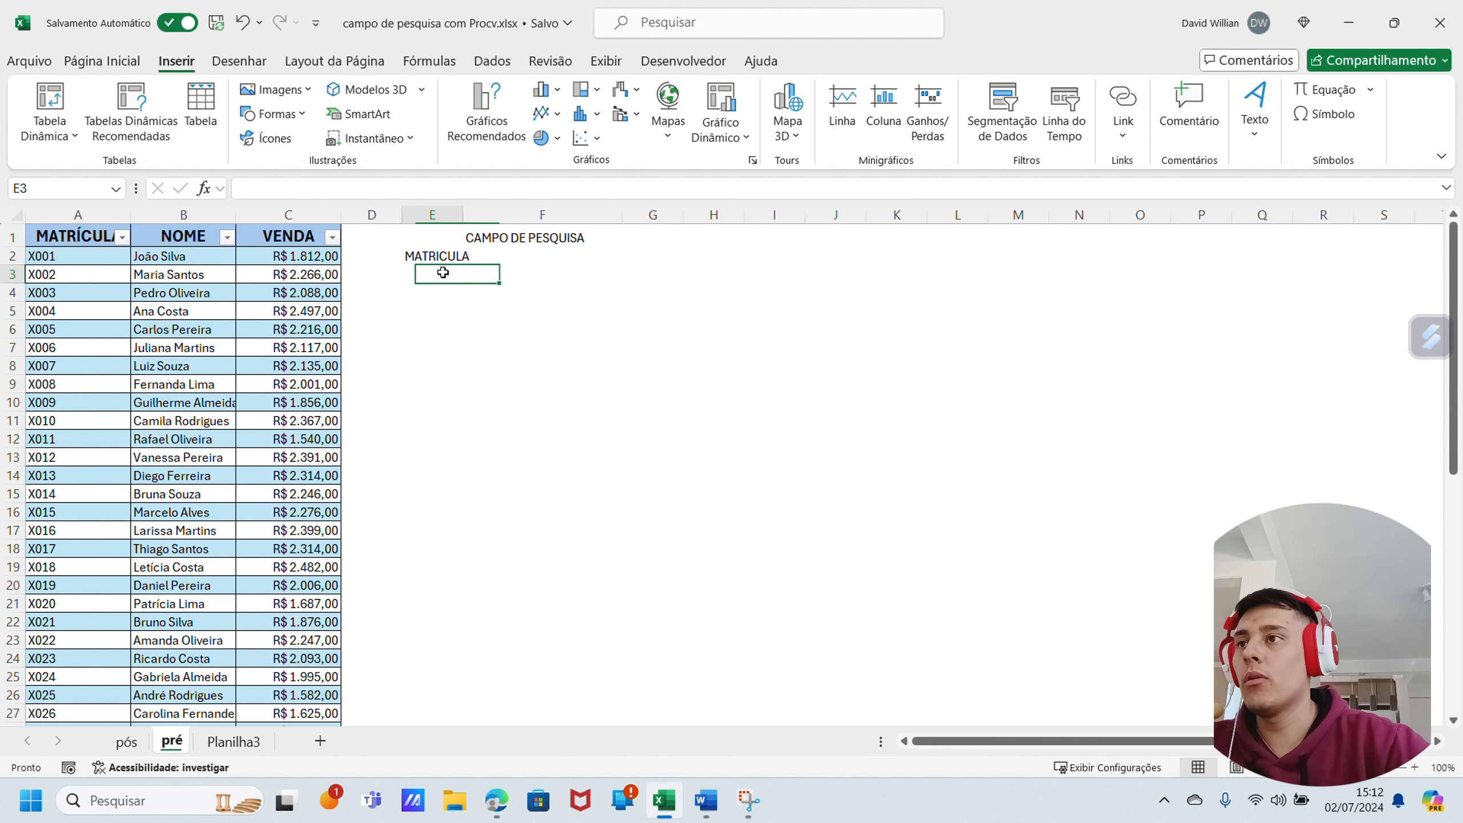
left_click(492, 278)
left_click(484, 296)
left_click(445, 273)
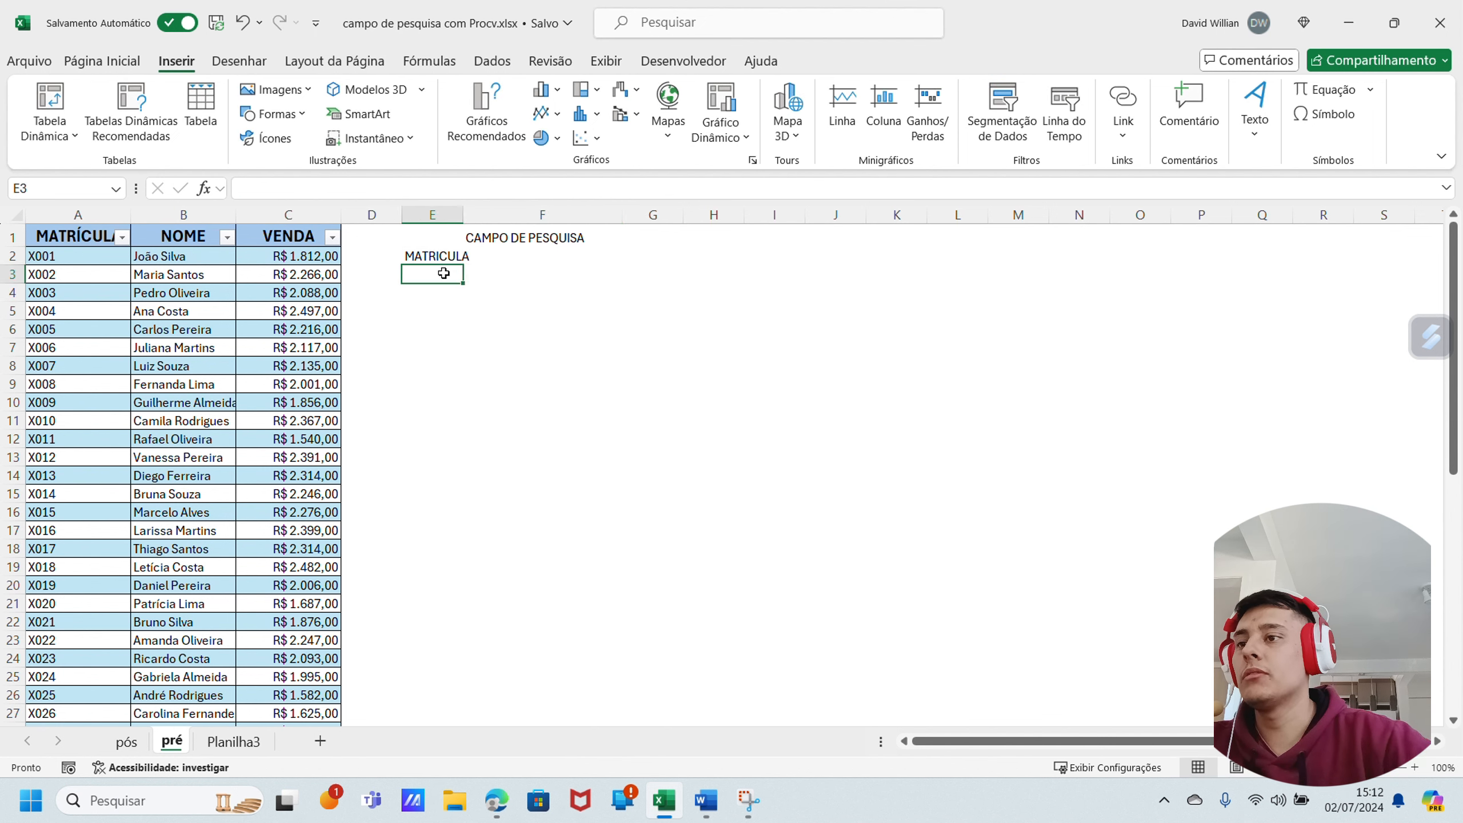
type("NOME")
key("Return")
type("VENDA")
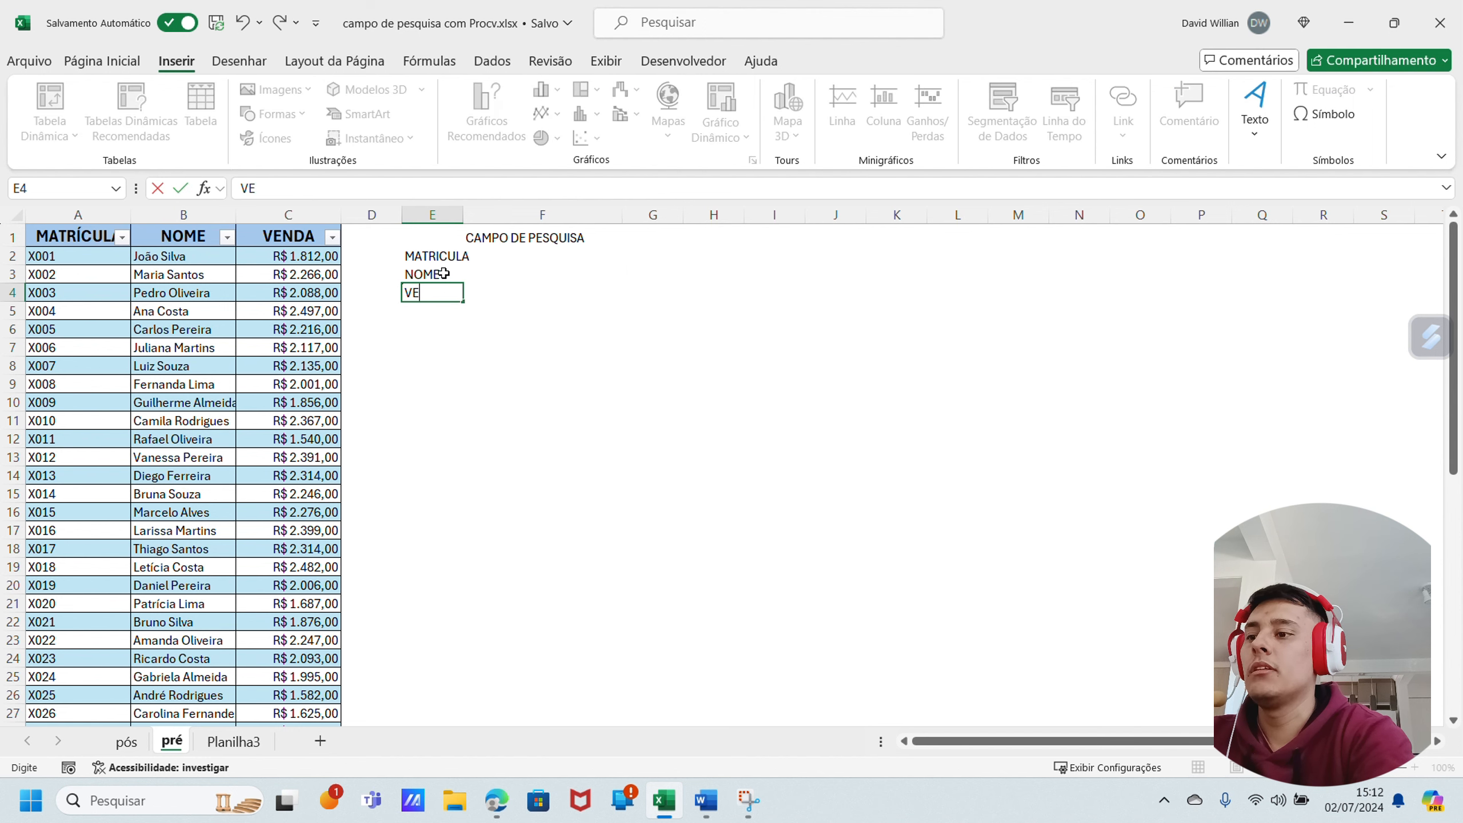
key("Return")
left_click(649, 329)
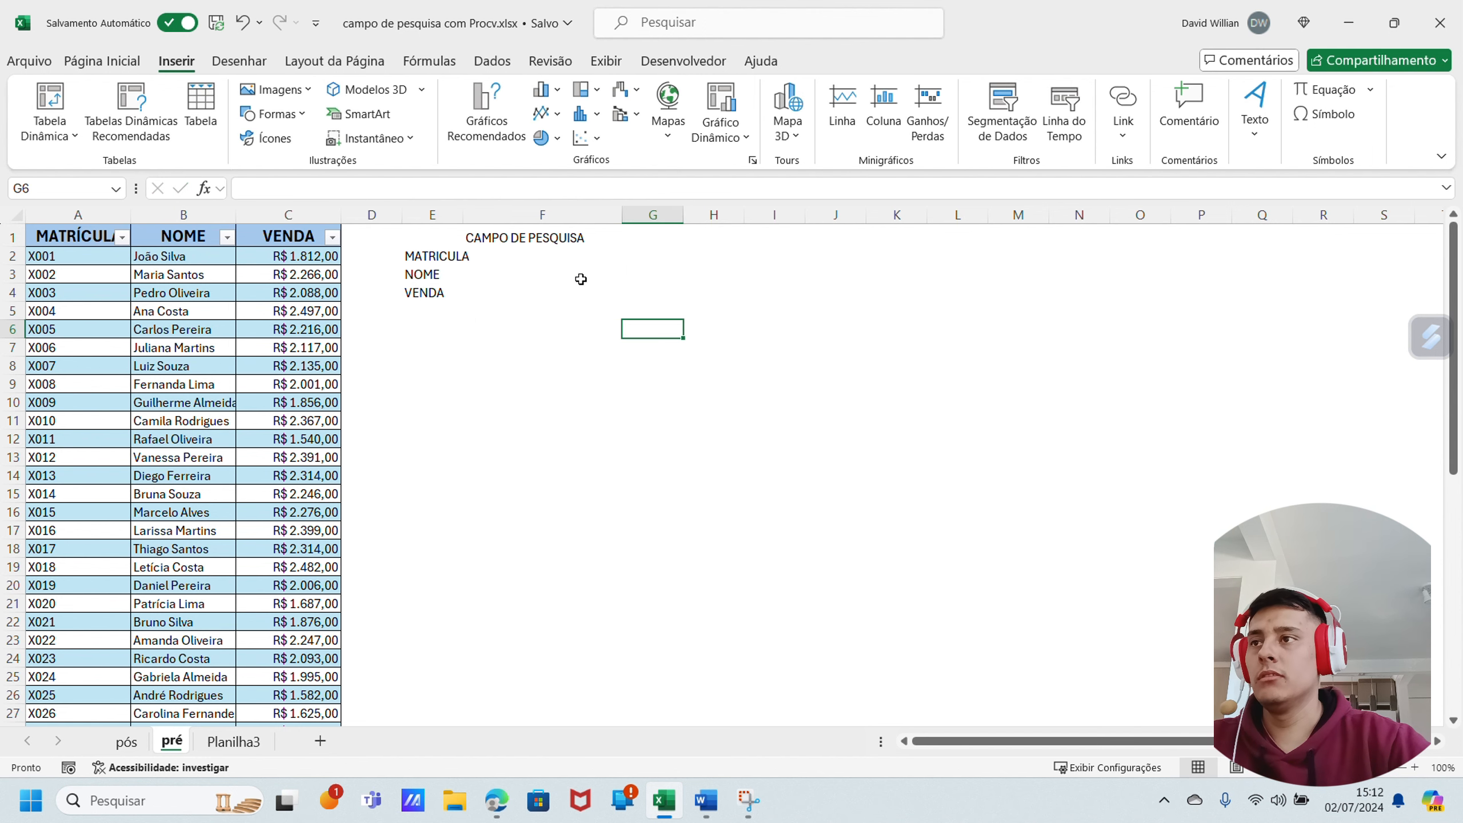
Fit column E to its contents and centre the range E1:F4 horizontally and vertically.
double_click(463, 215)
left_click_drag(447, 238, 570, 291)
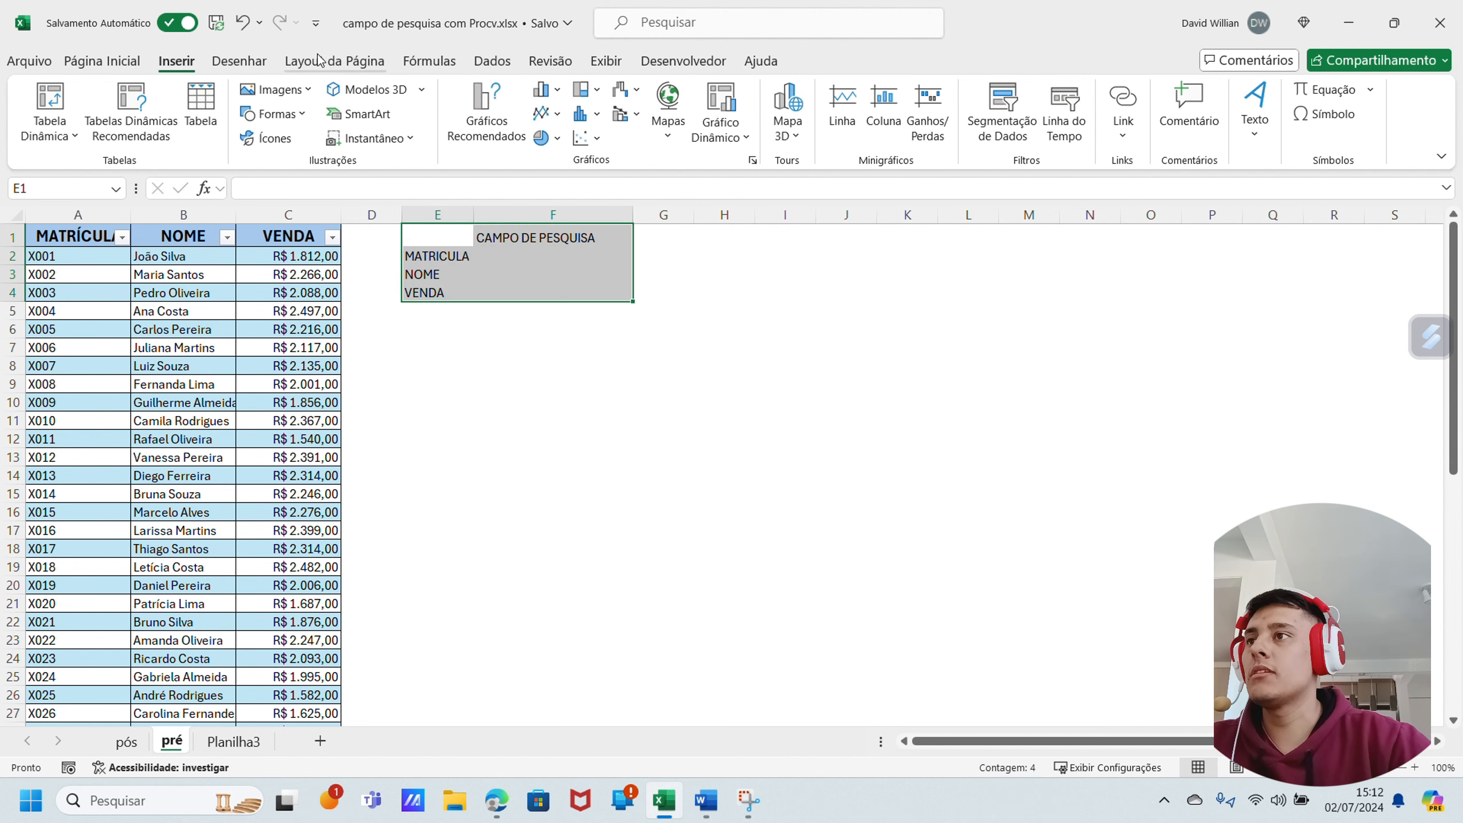
left_click(101, 61)
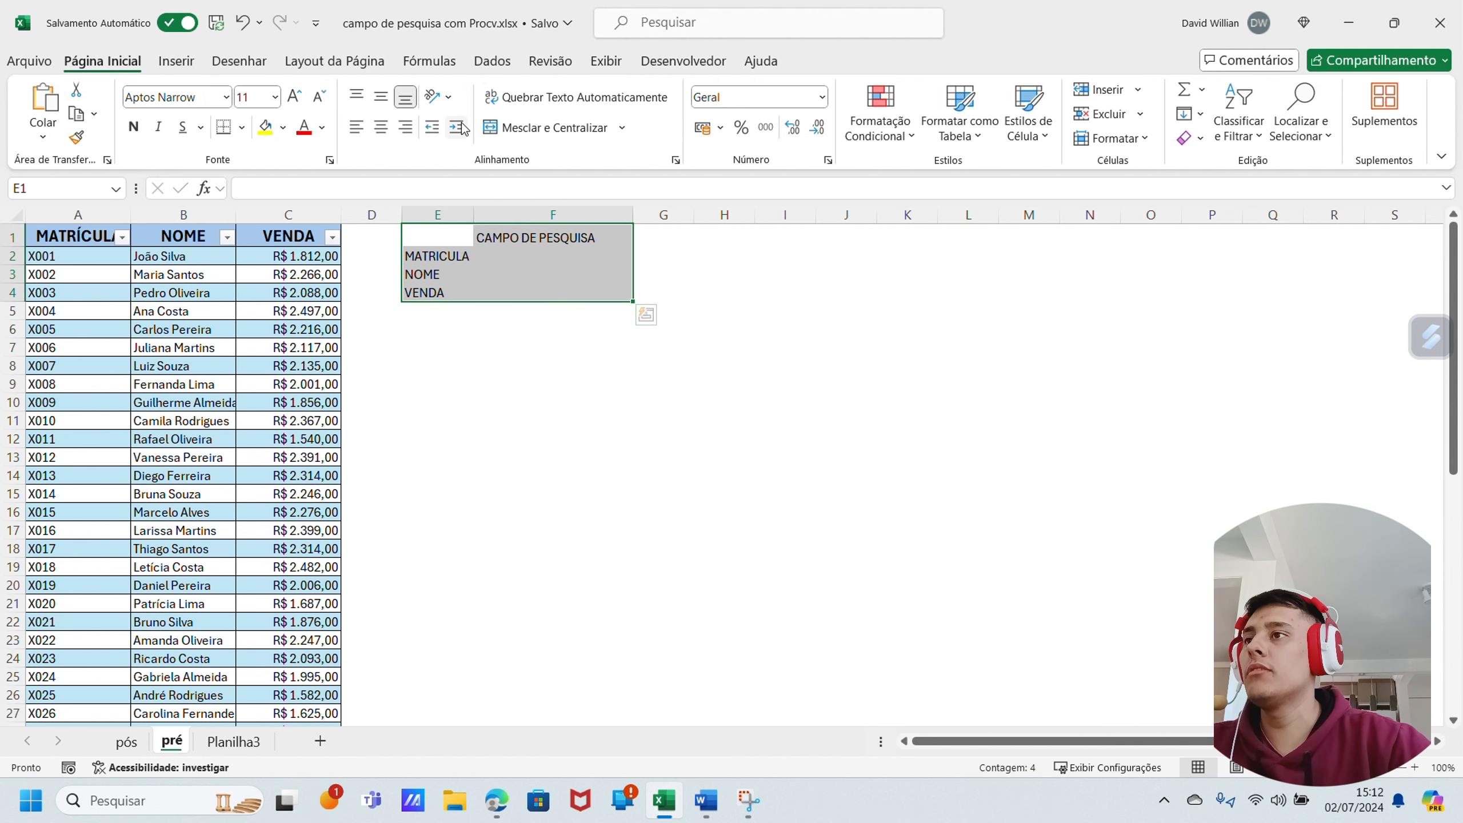
left_click(381, 127)
left_click(381, 98)
left_click(540, 403)
Set the range E1:F4 to Calibri 12 and add borders around each of the cells F2:F4.
left_click_drag(456, 235, 541, 297)
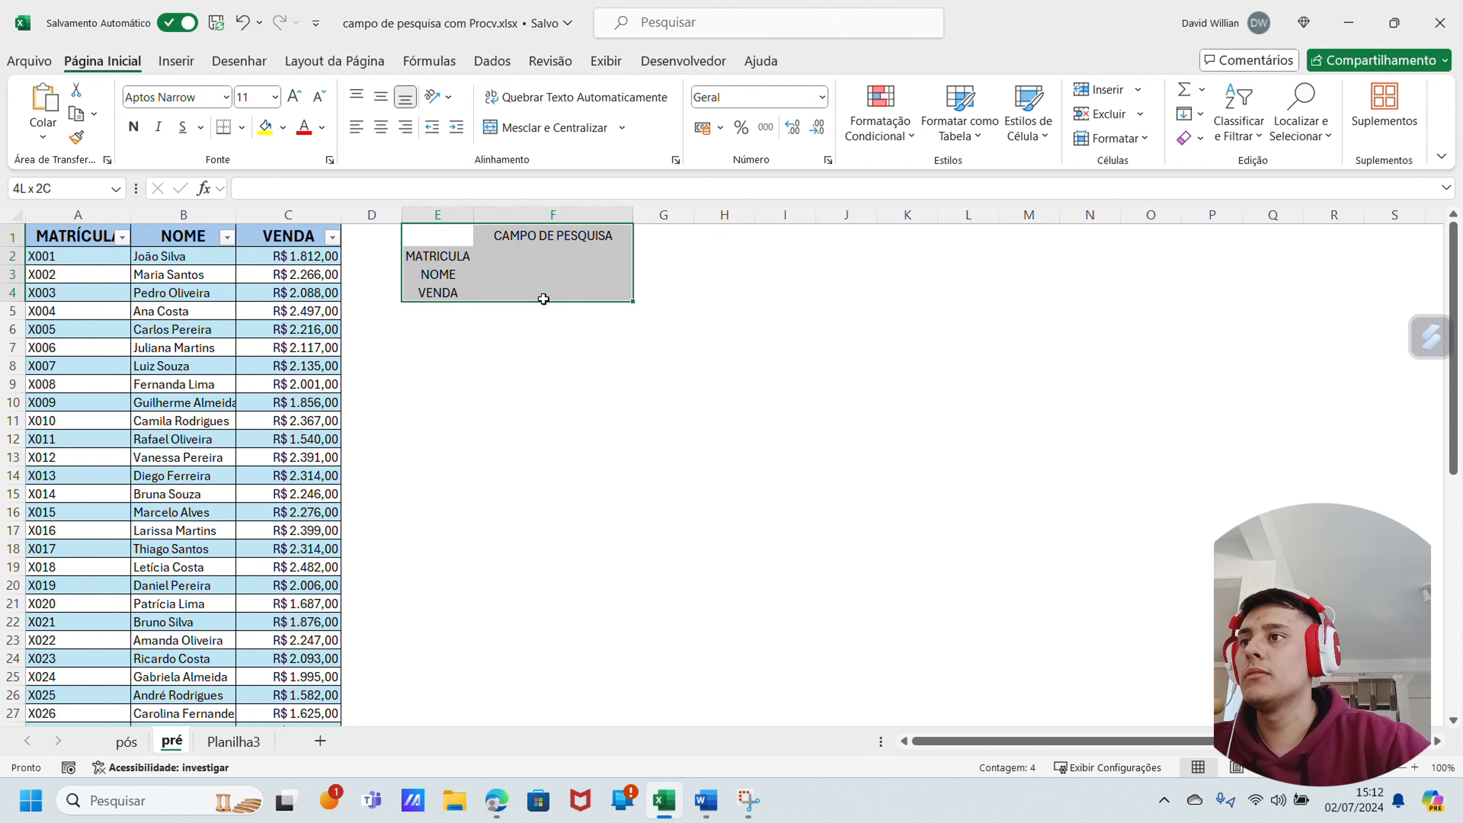
left_click(226, 97)
left_click(218, 99)
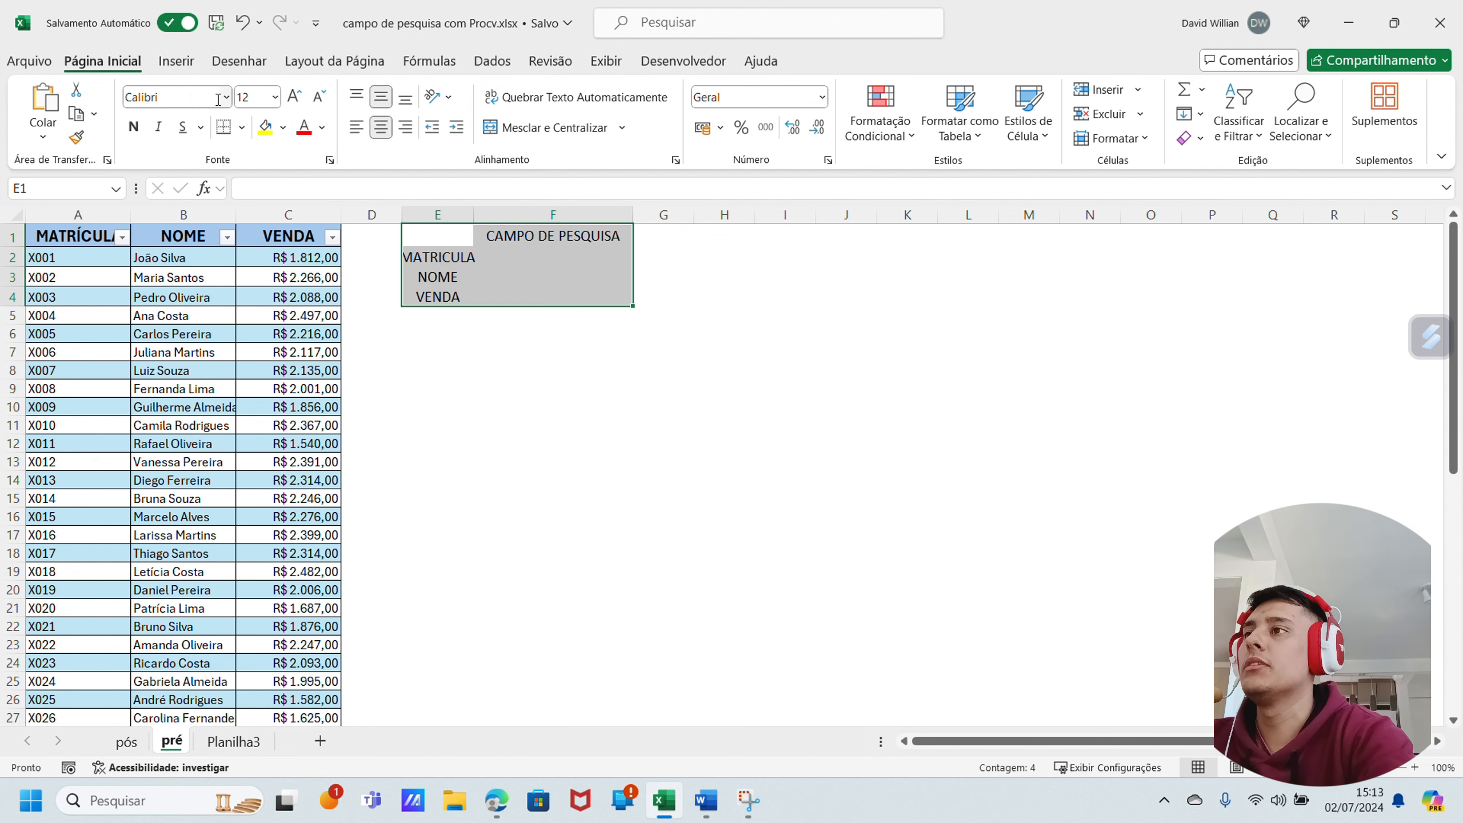
left_click(241, 128)
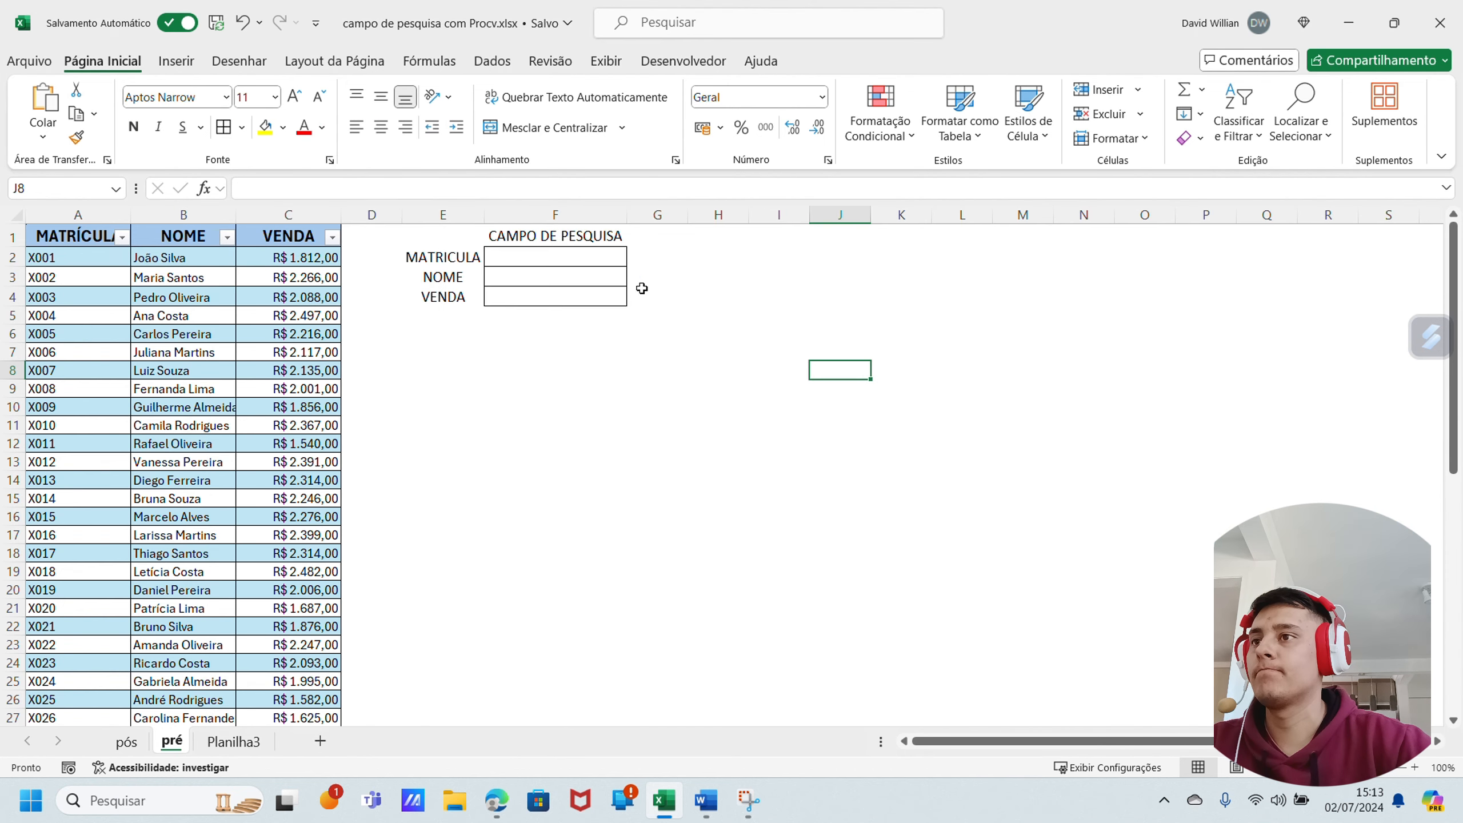
left_click(649, 274)
left_click(589, 261)
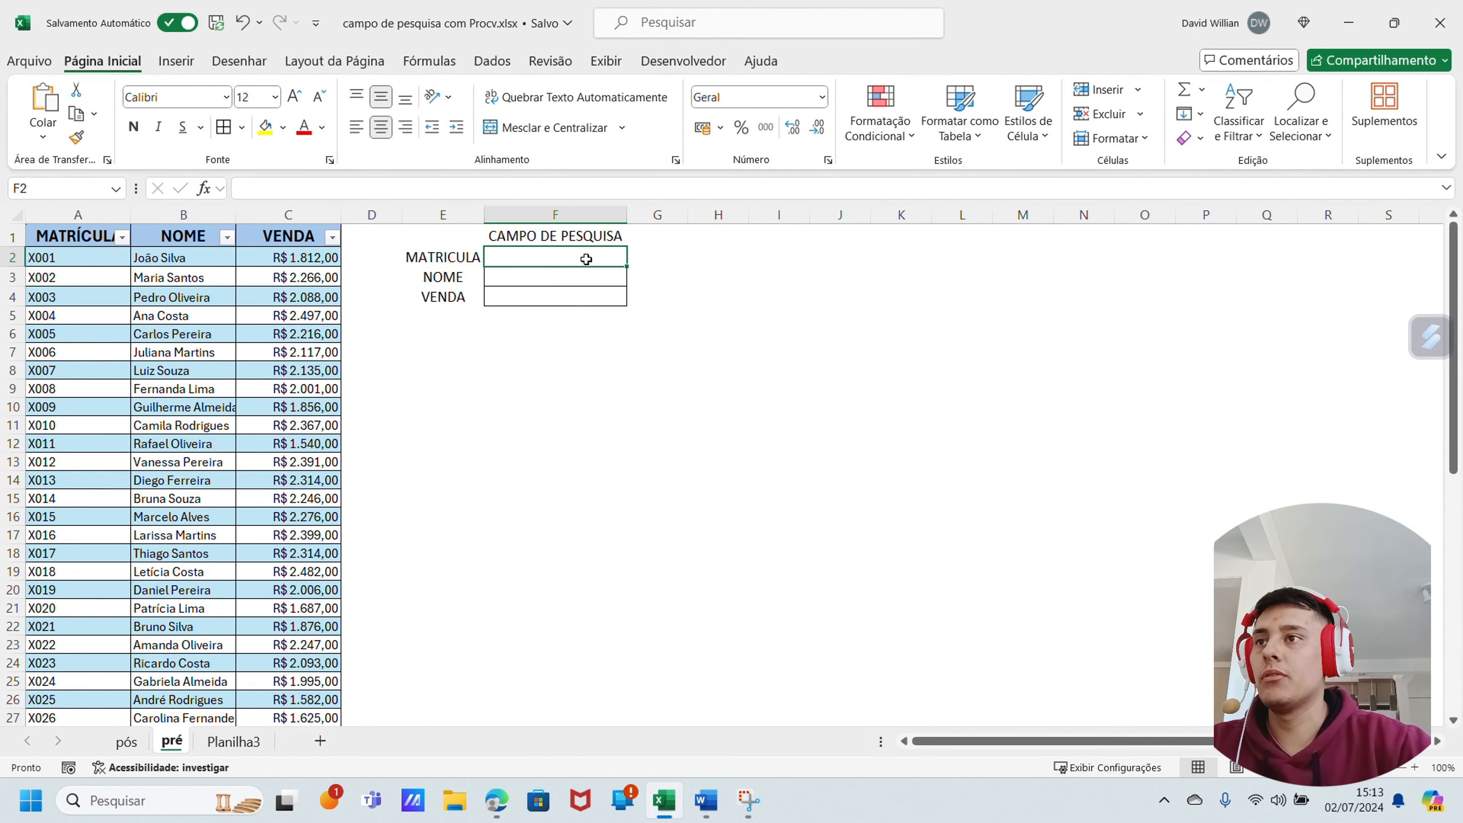
left_click(541, 285)
left_click(548, 301)
left_click(680, 299)
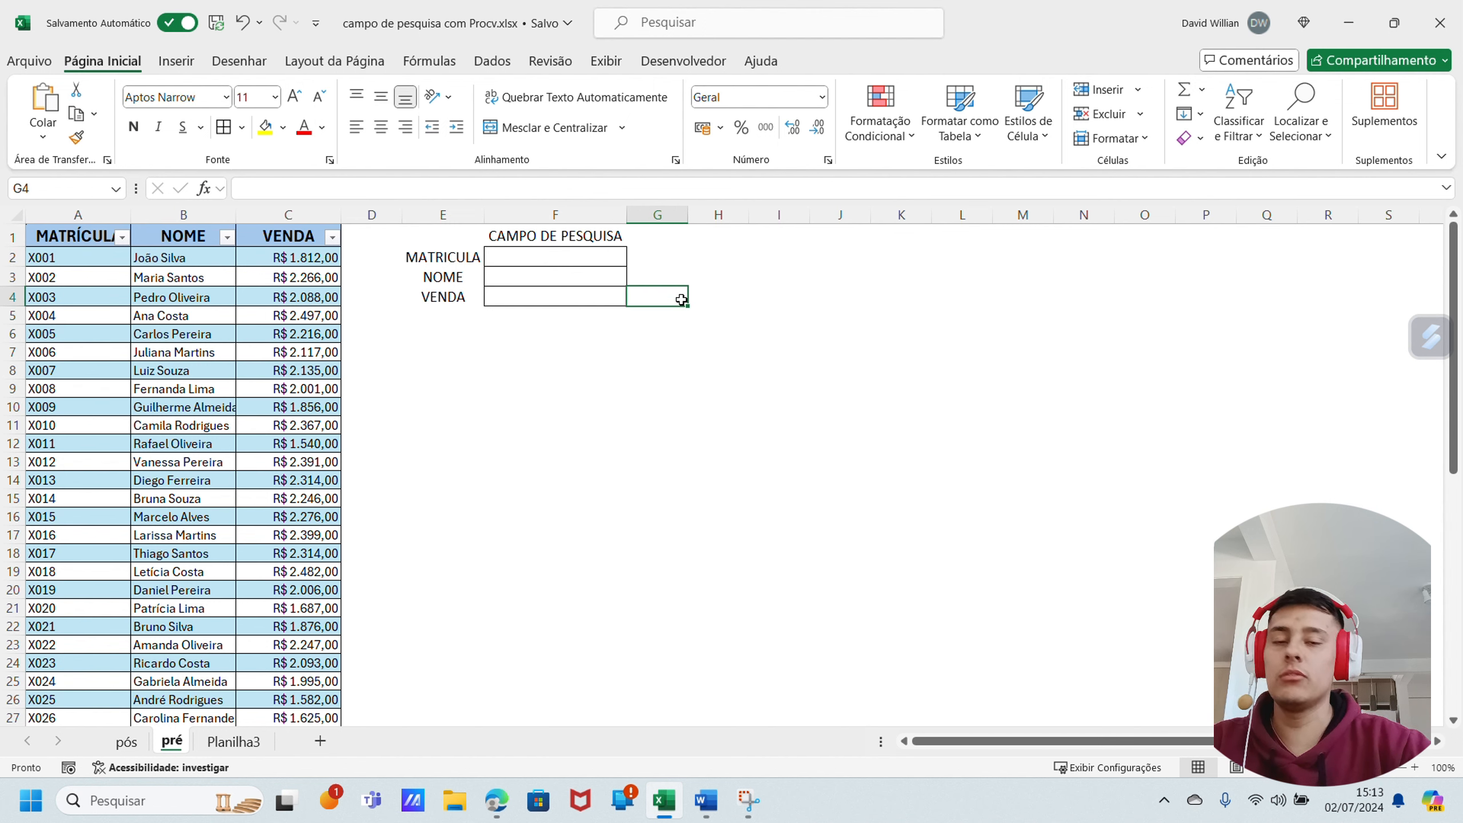
Enter =PROCV(F2;Tabela3[#Tudo];2;FALSO) in cell F3, referencing the whole sales table with an exact match.
left_click(591, 278)
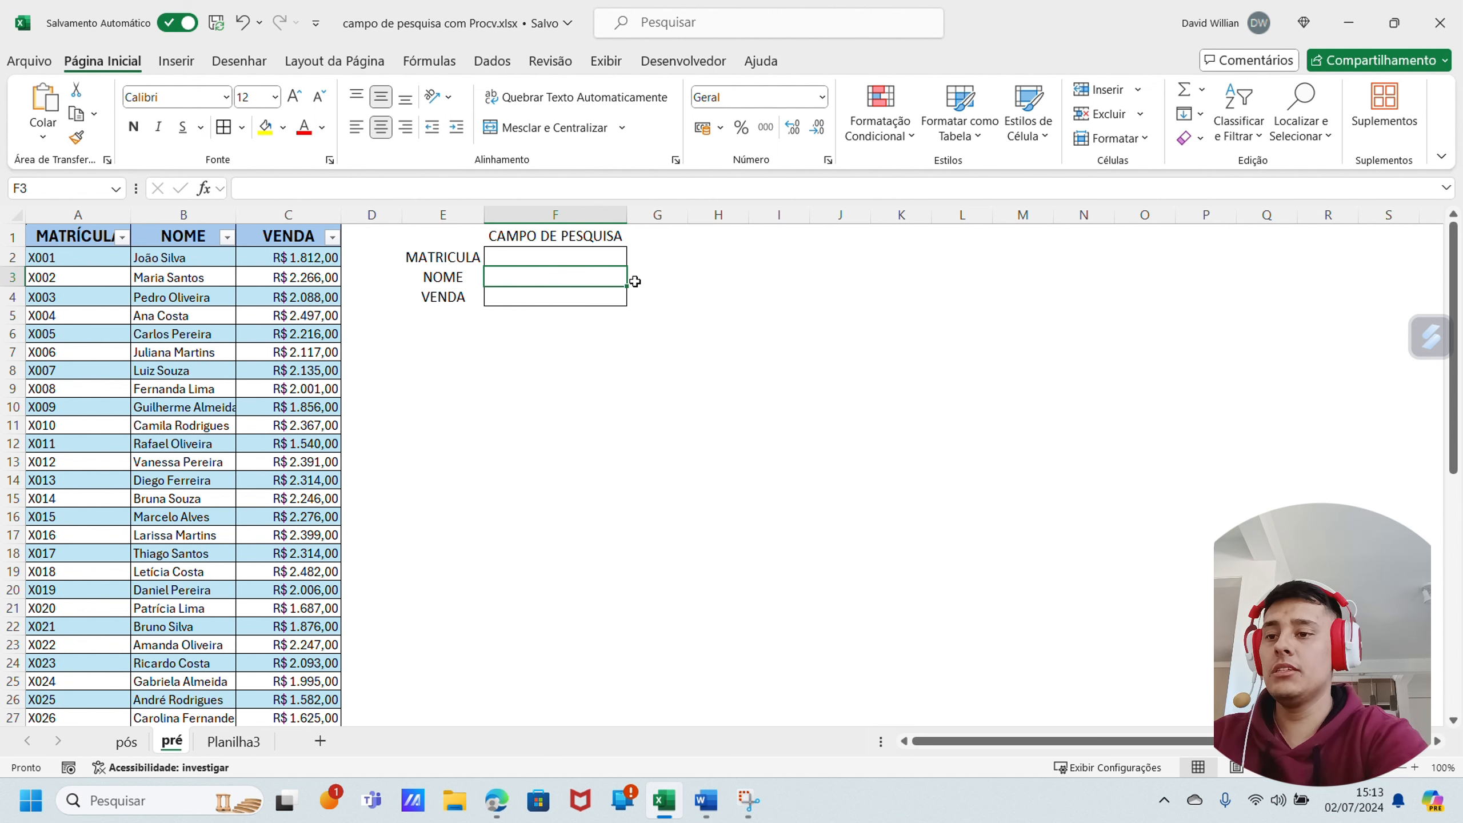
type("=PROCV(")
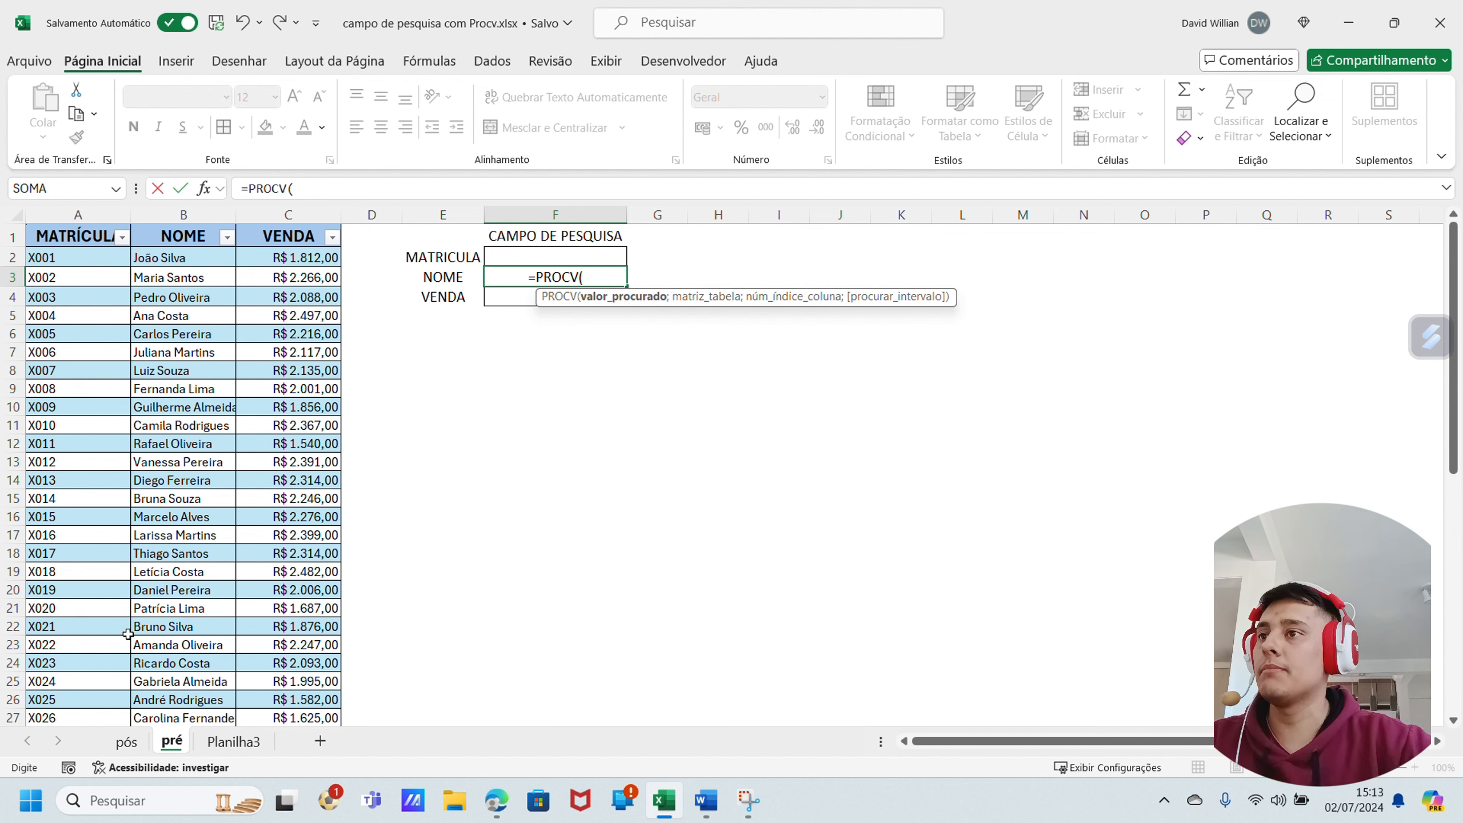
left_click(536, 260)
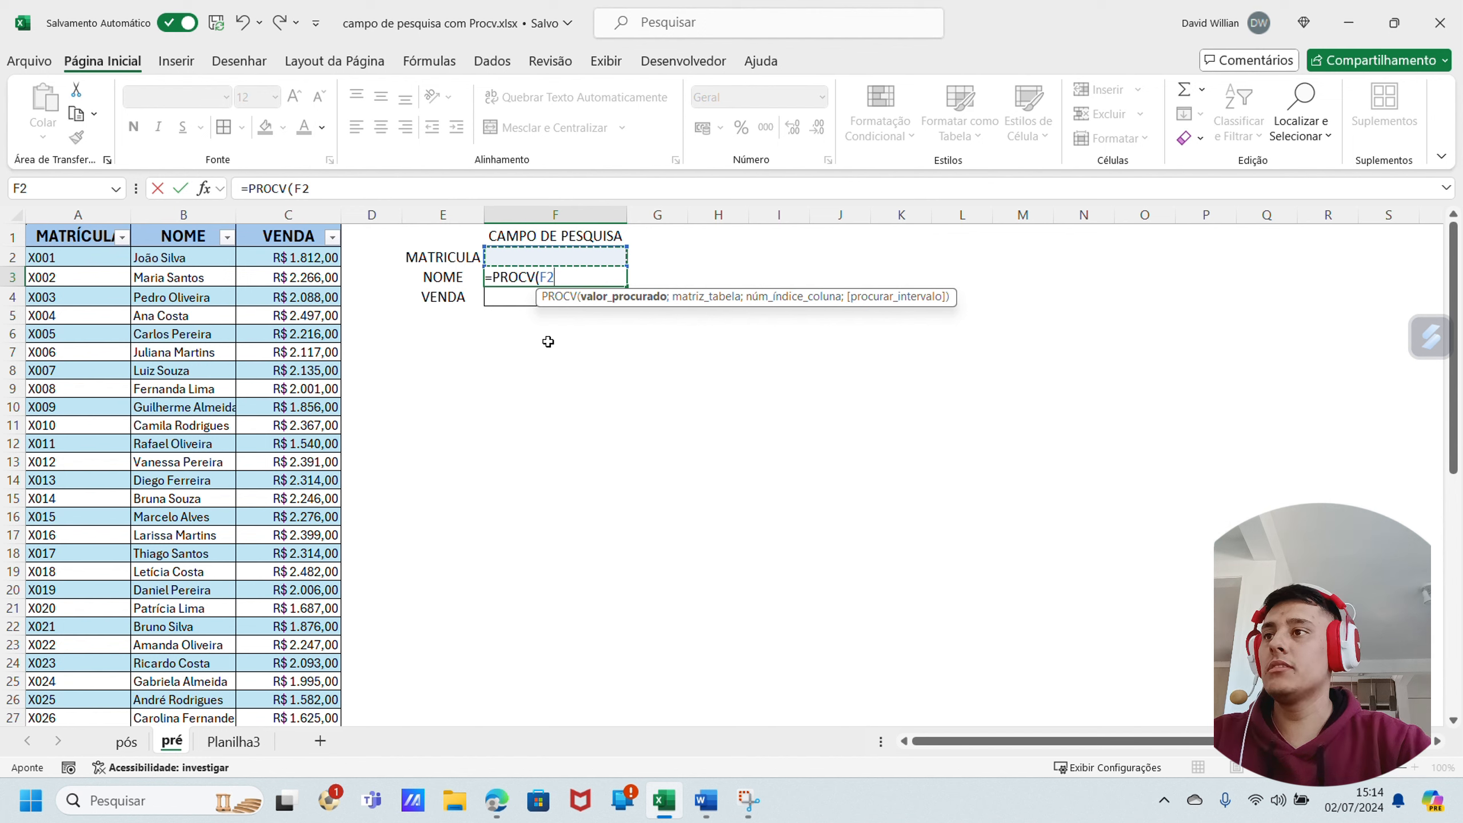
type(";")
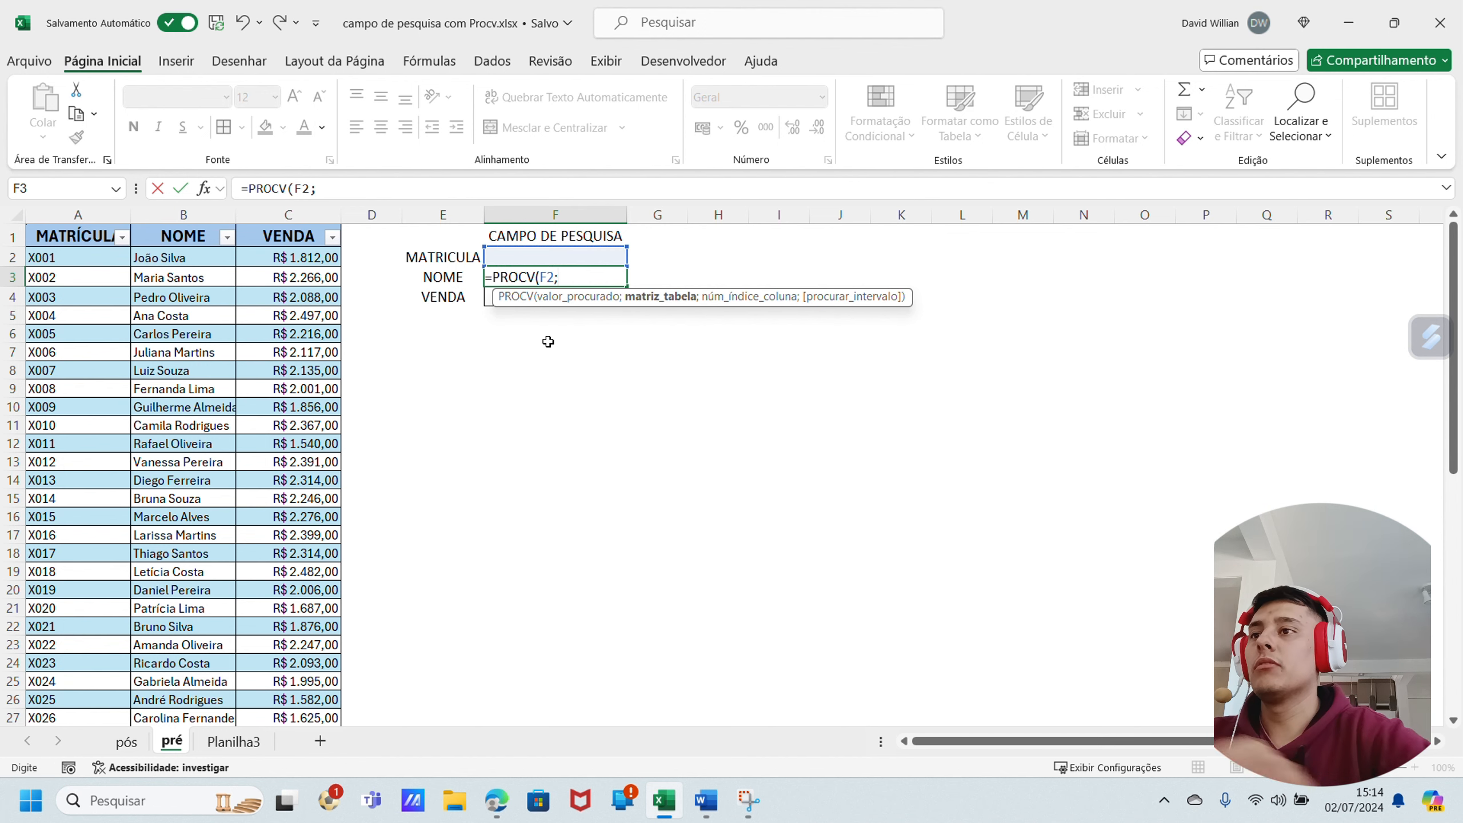
left_click_drag(103, 239, 348, 533)
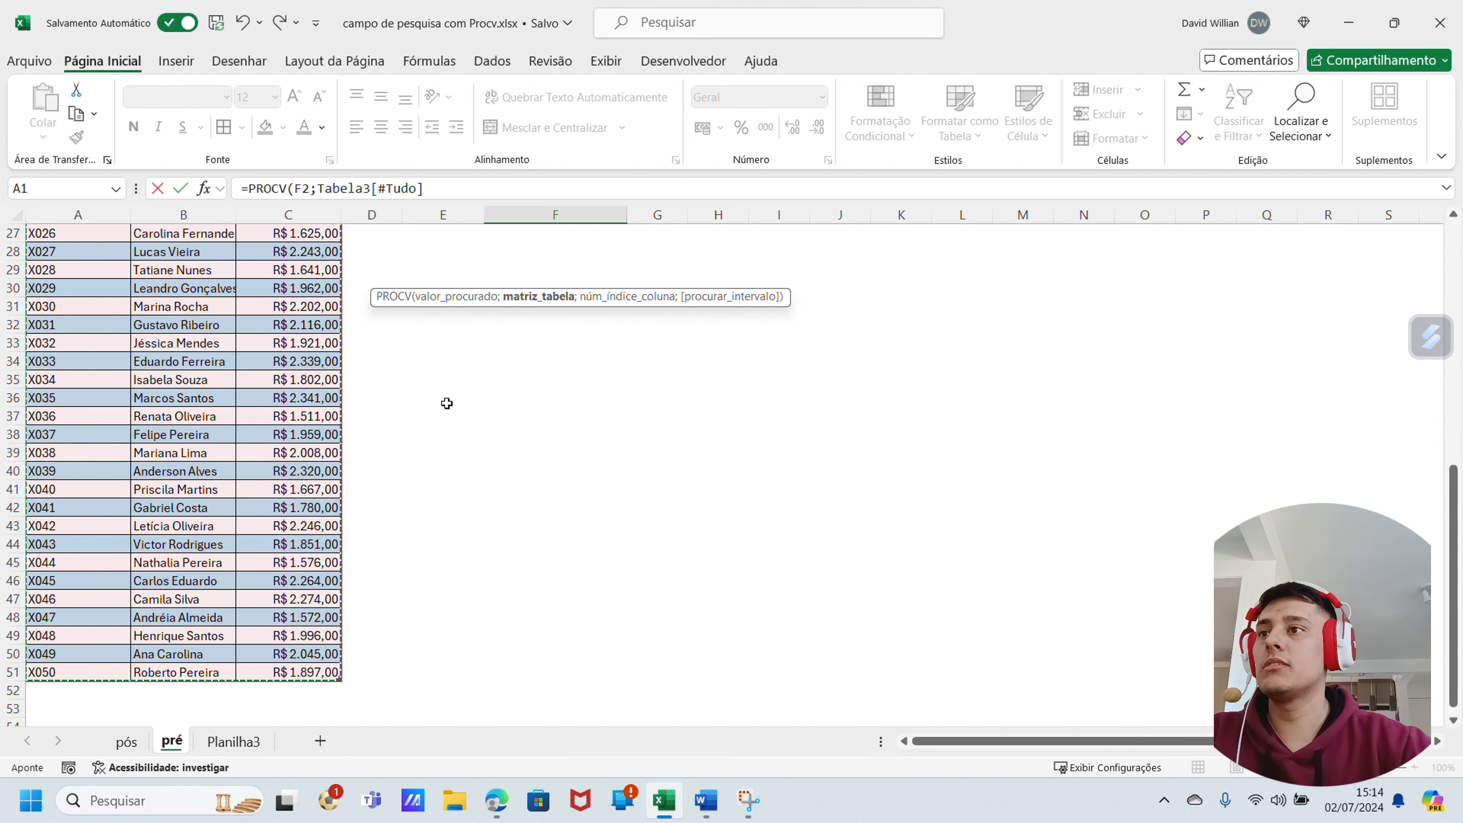
type(";2")
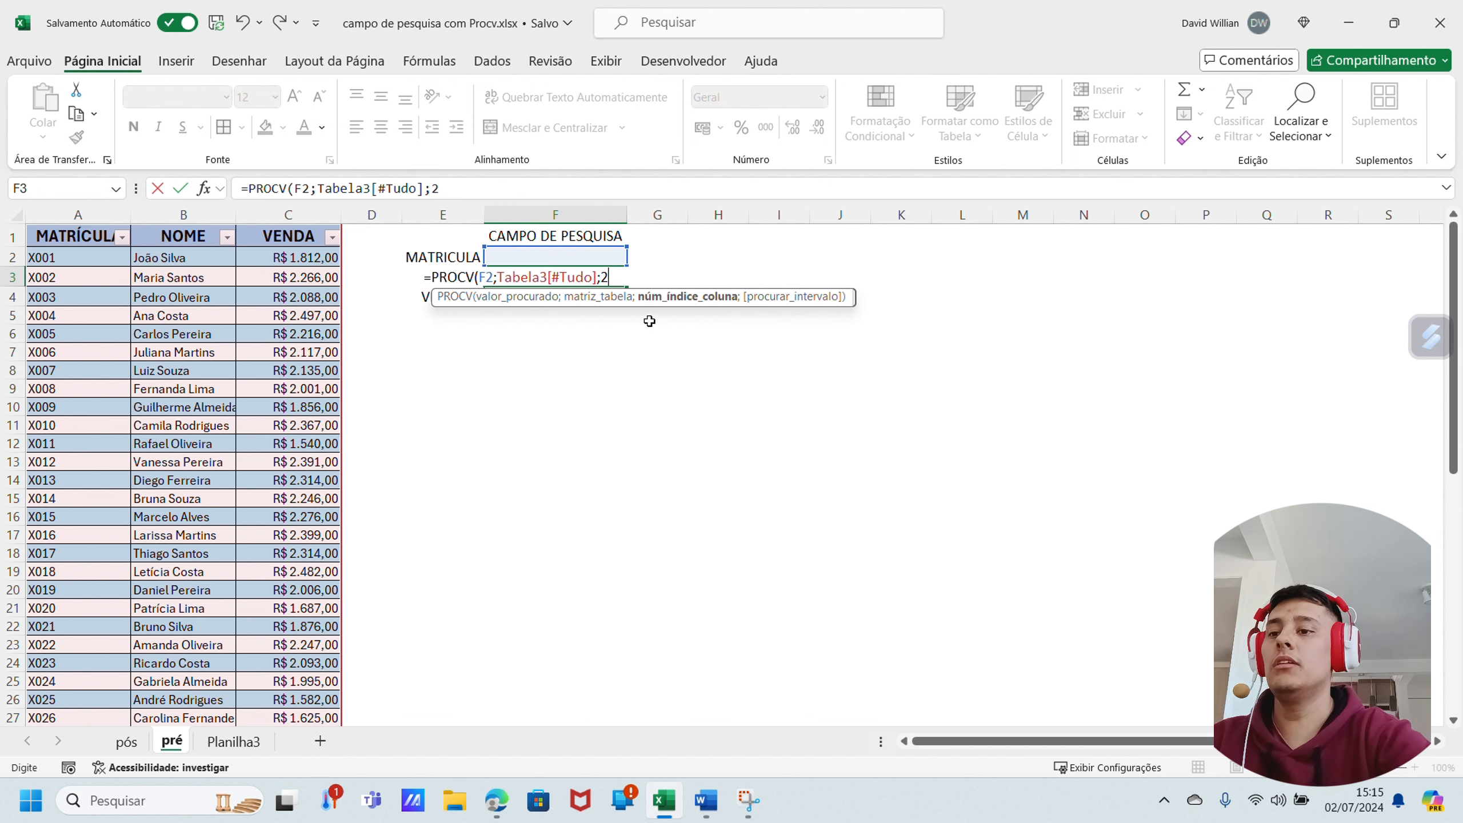
type(";")
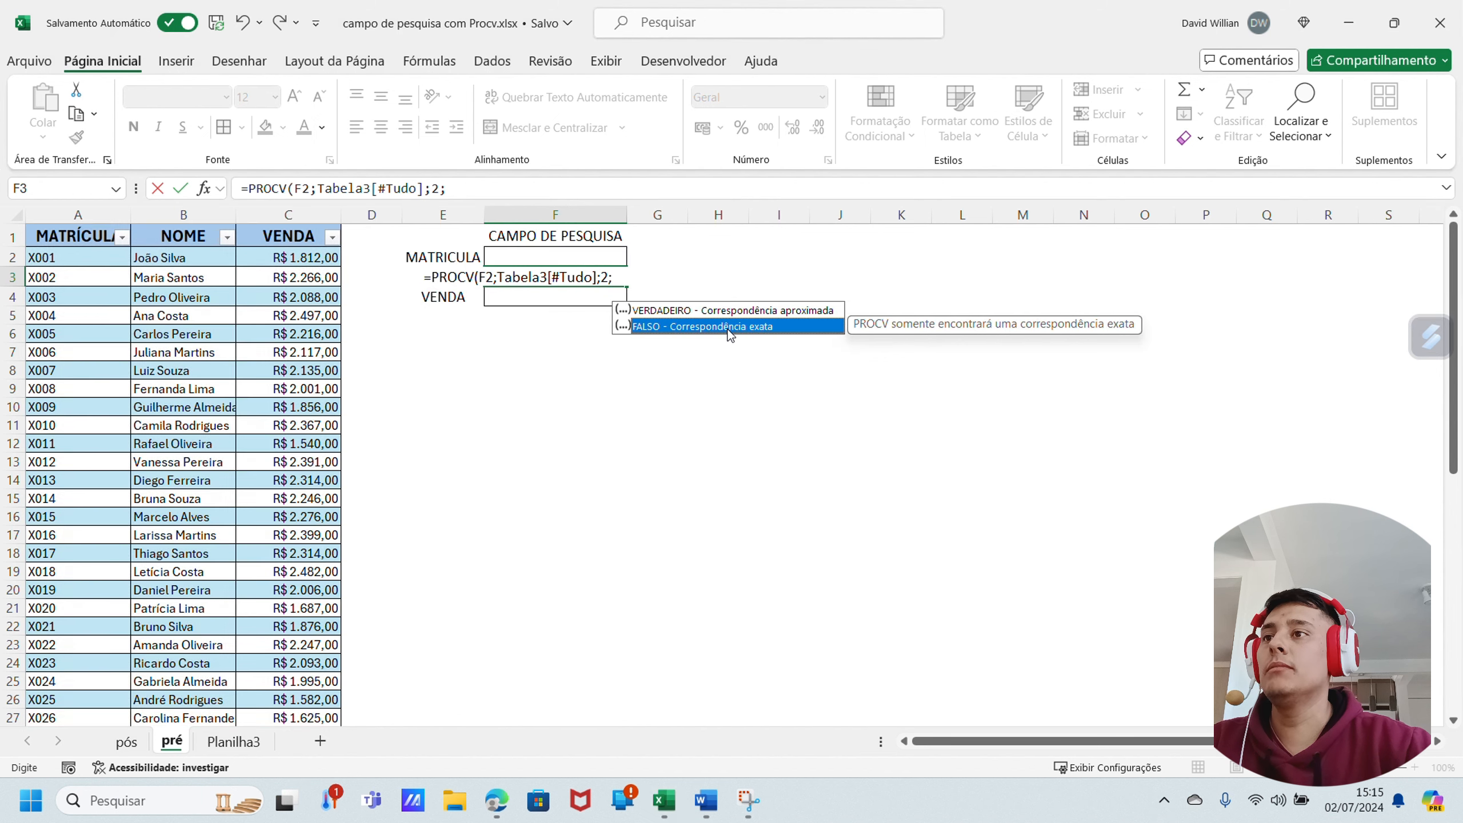
double_click(729, 330)
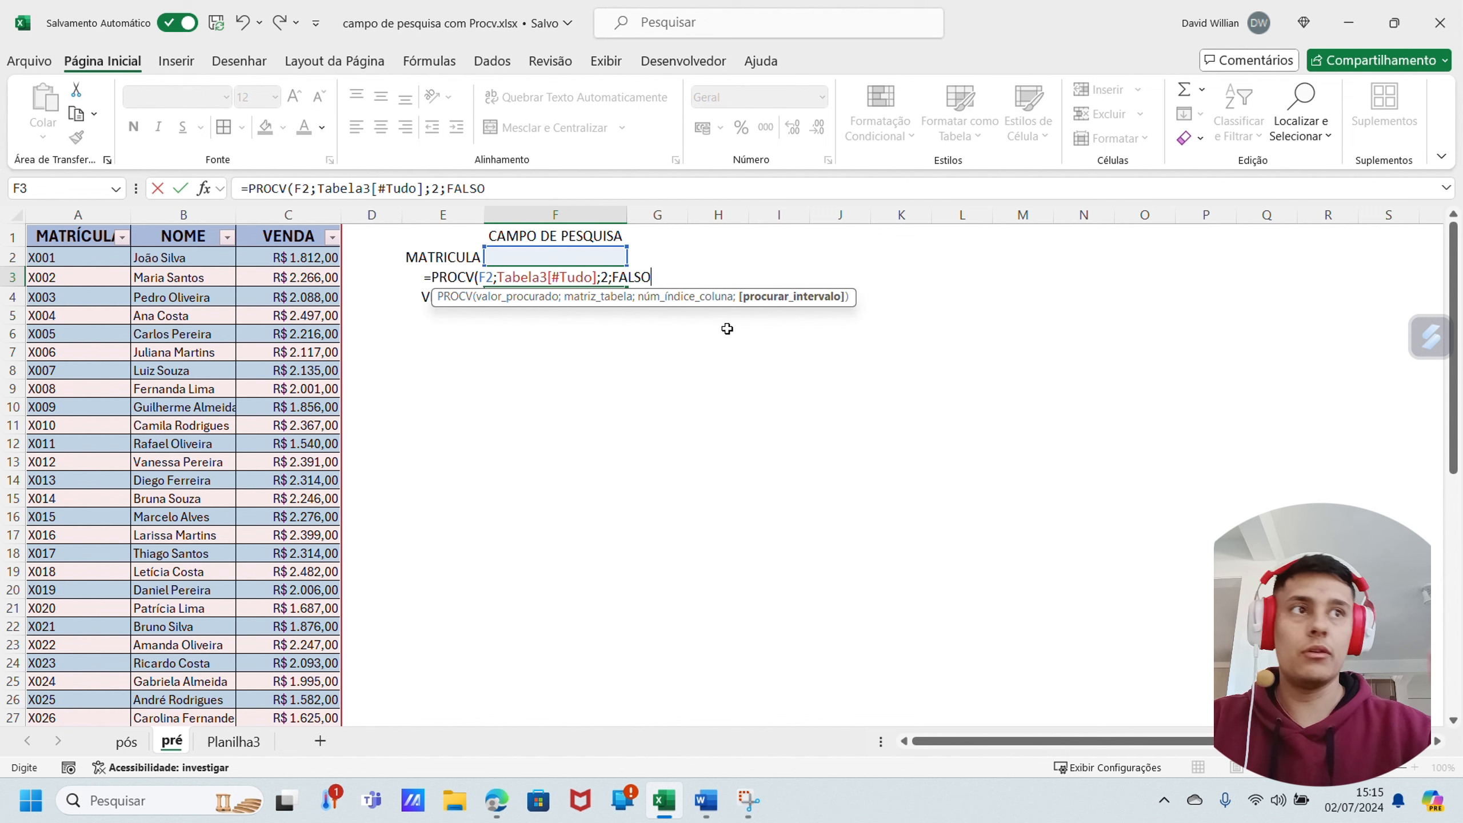
type(")")
key("Return")
left_click(593, 280)
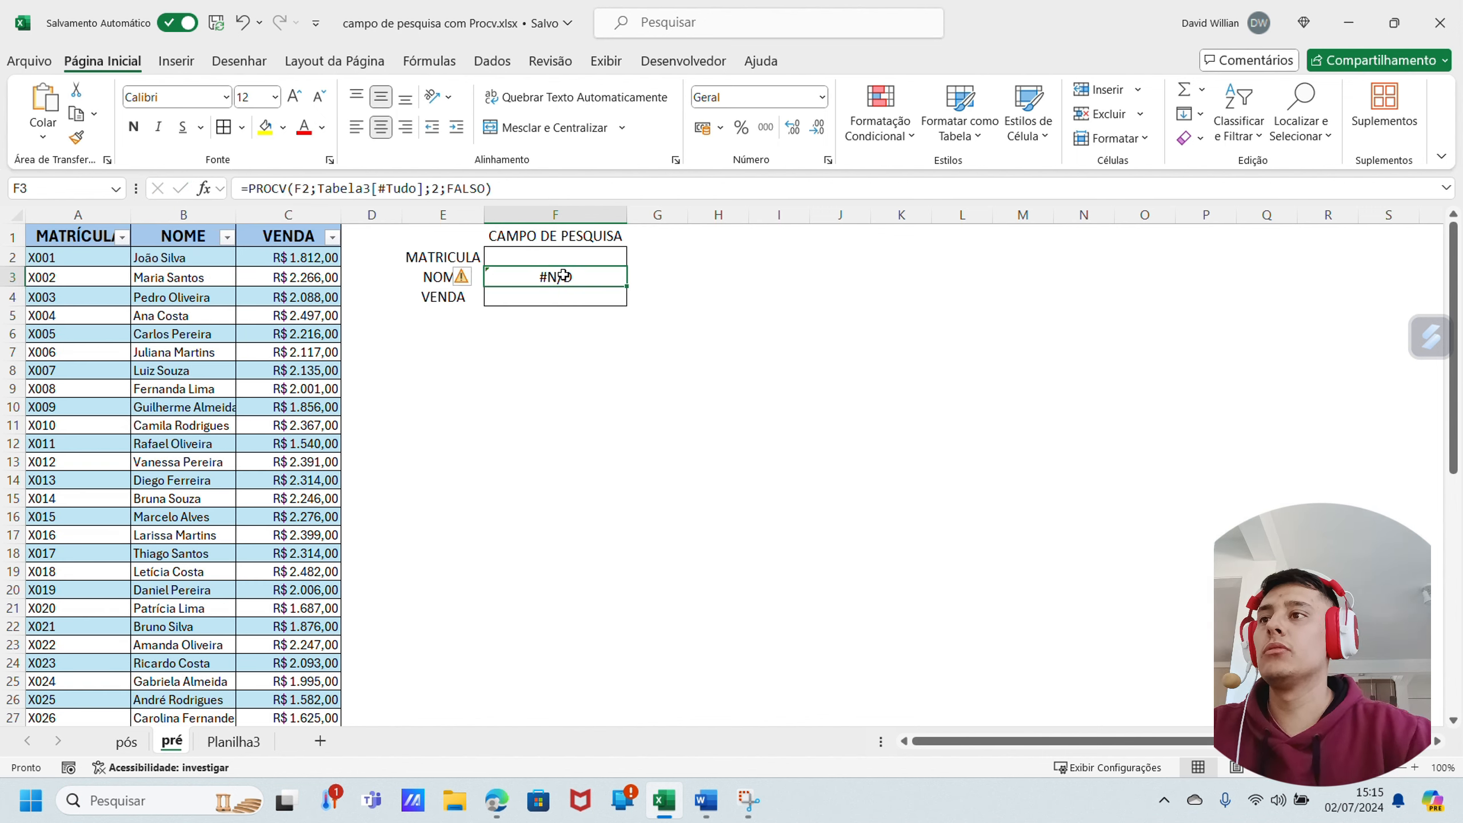
Enter the registration code from table row 15 in the MATRICULA field F2 to test the name lookup.
left_click(578, 259)
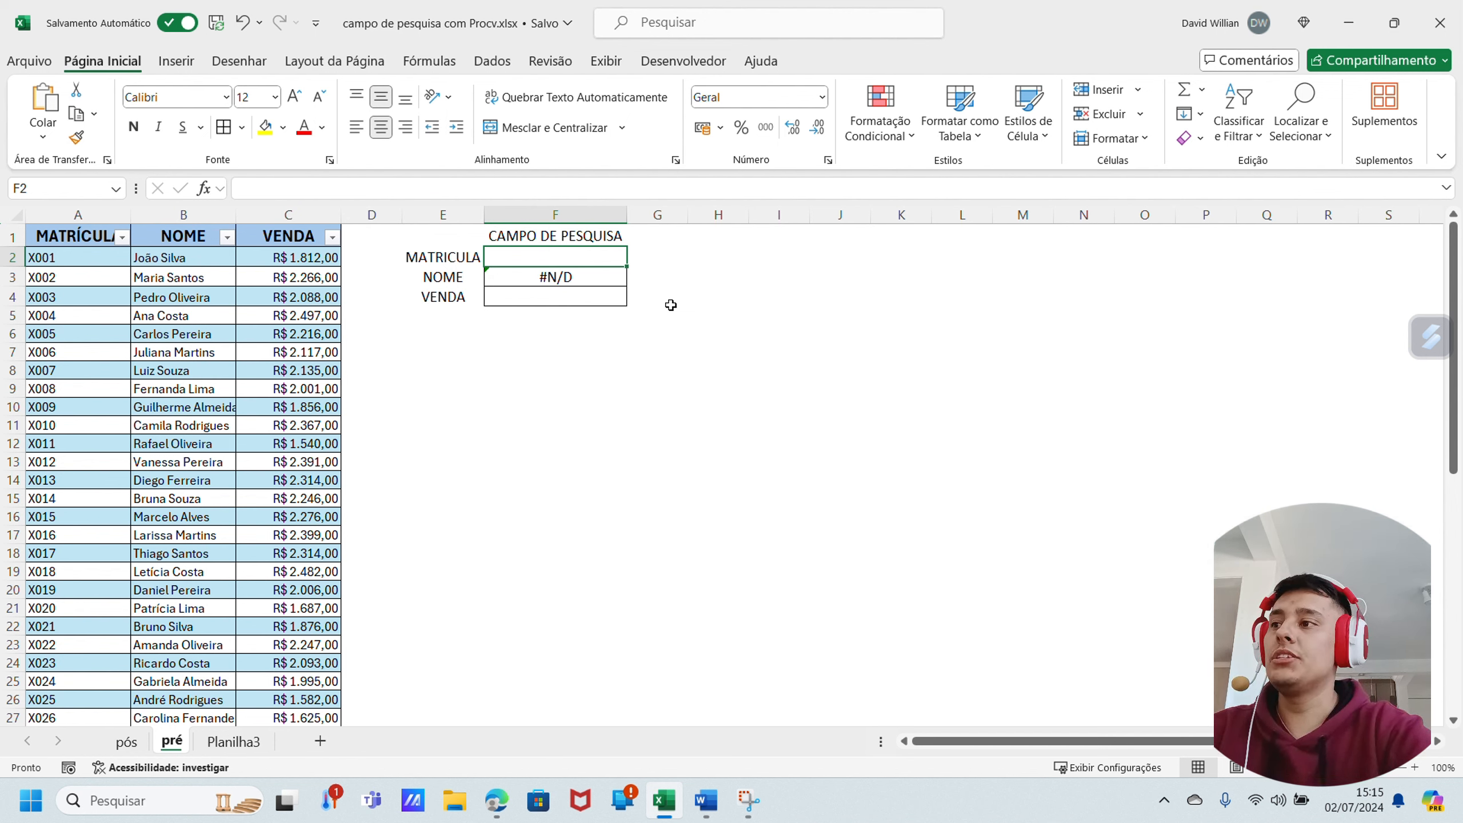
left_click(79, 499)
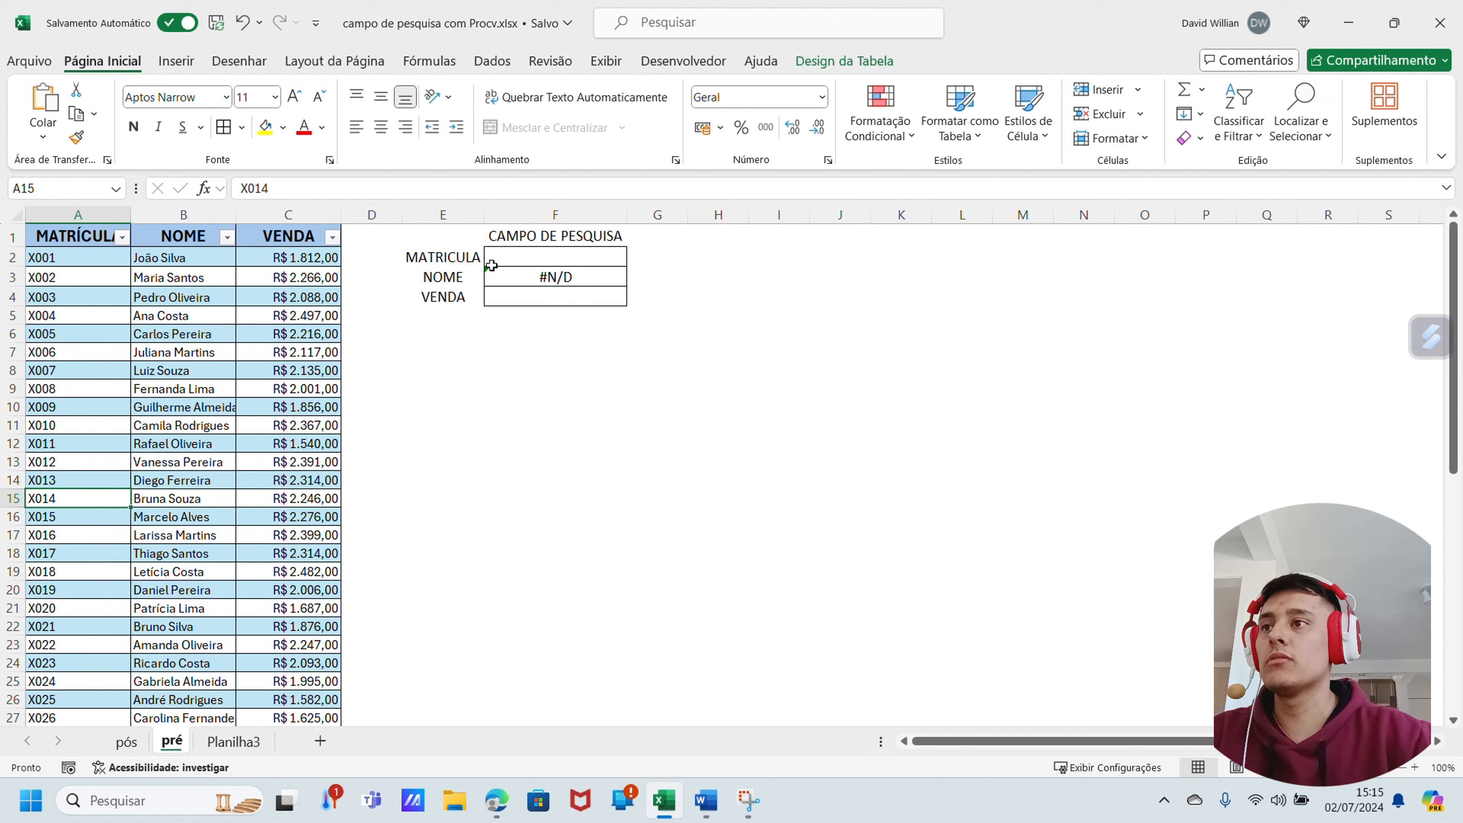
left_click(492, 260)
type("X014")
key("Return")
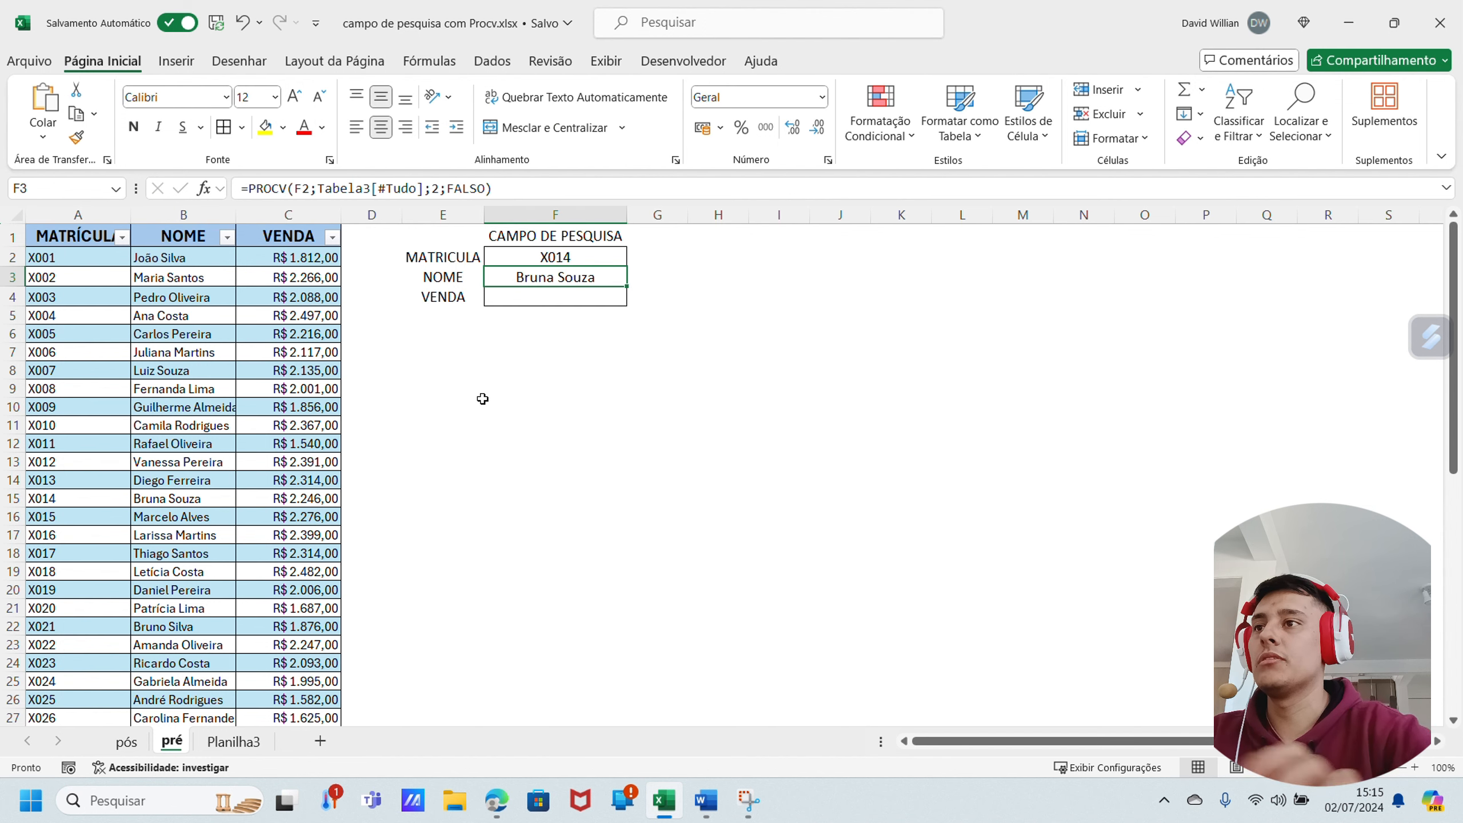
left_click(714, 285)
left_click(597, 278)
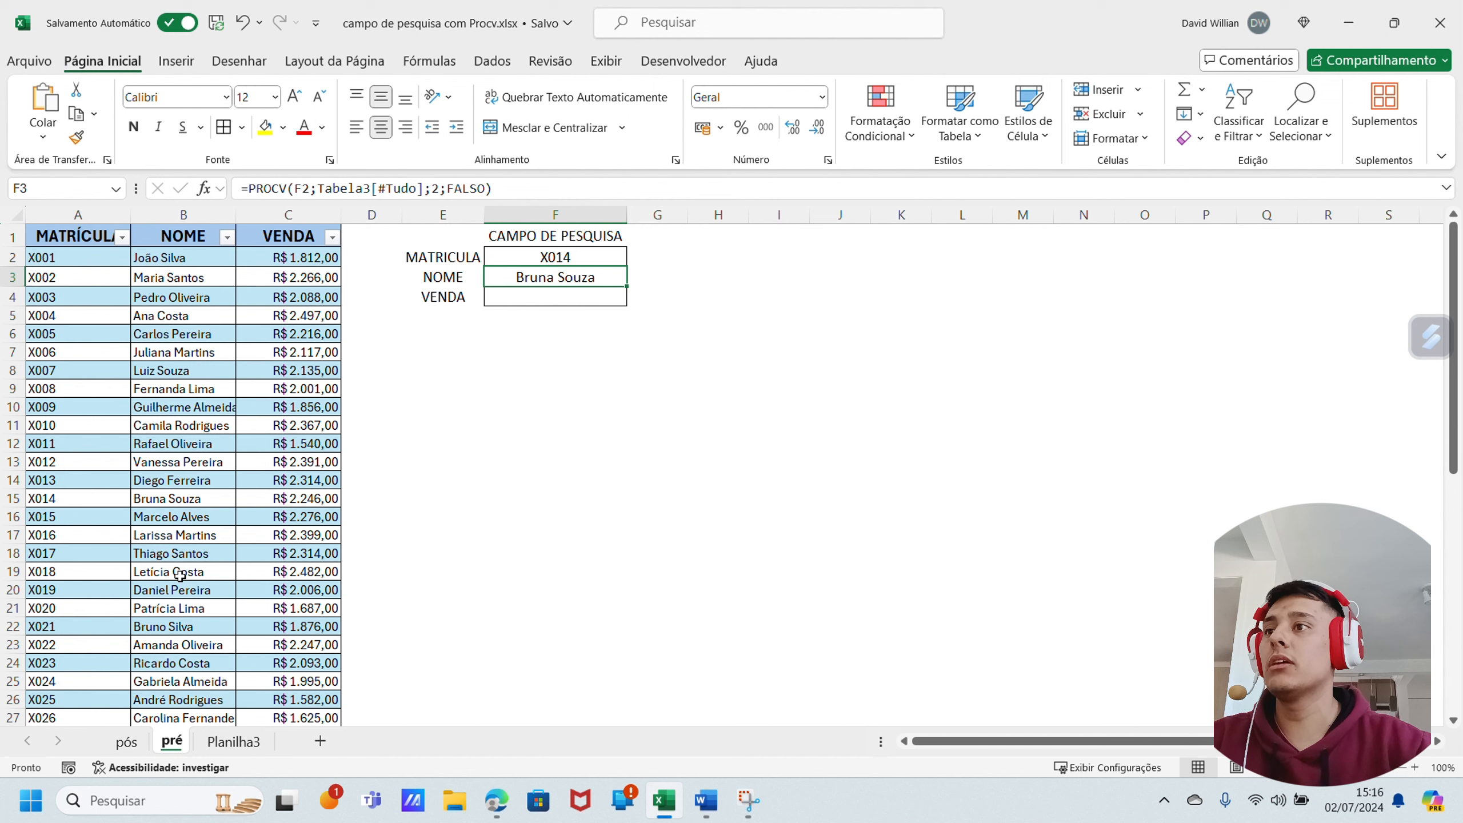
Copy the PROCV formula from the NOME field F3 into the VENDA field F4.
left_click(520, 303)
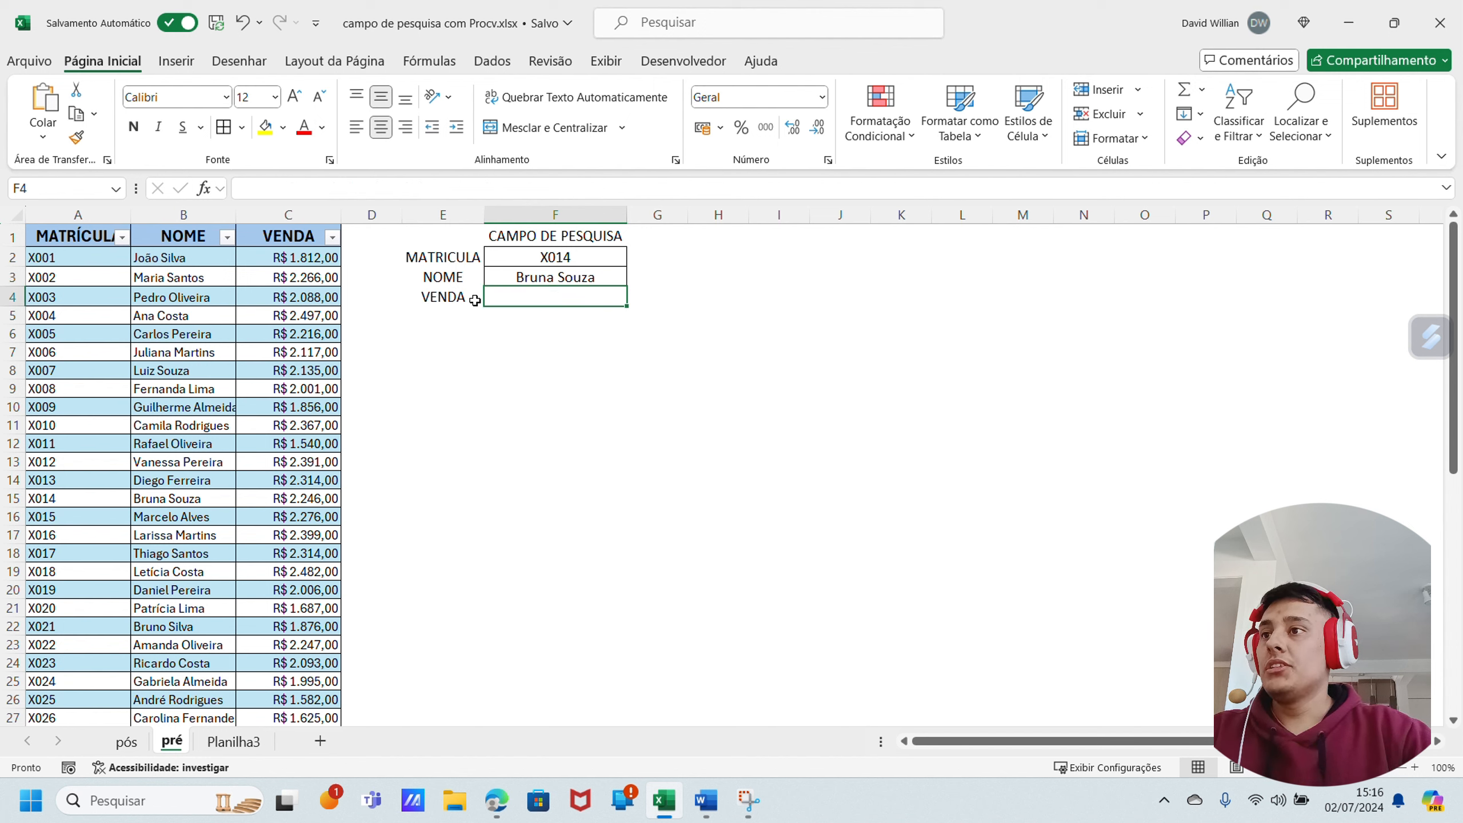
left_click(551, 278)
key("ctrl+c")
left_click(550, 298)
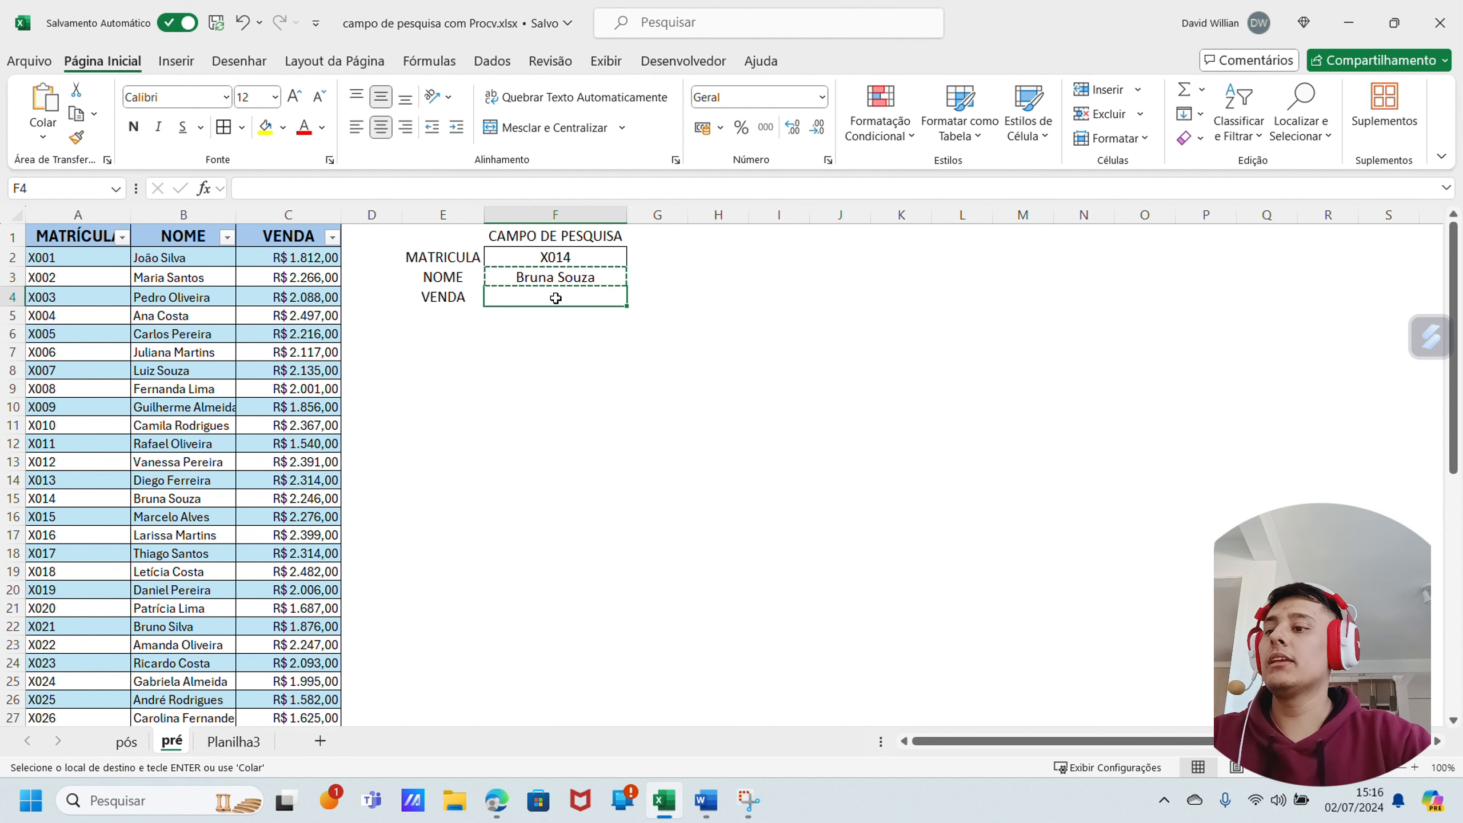
key("ctrl+v")
left_click(561, 425)
left_click(526, 300)
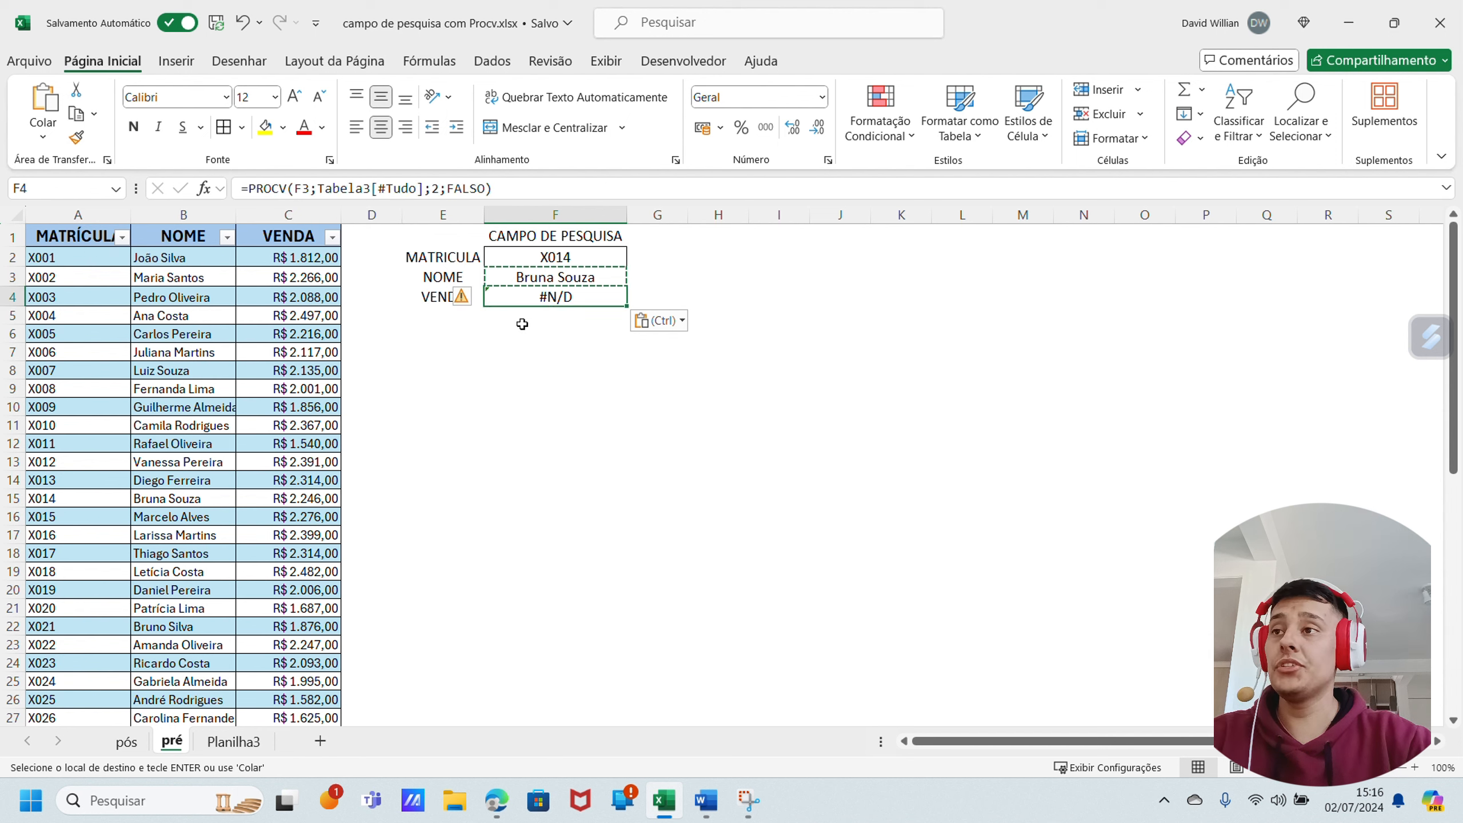
Make the lookup reference in the NOME formula in F3 absolute as $F$2 and copy the formula over the VENDA field F4.
key("F2")
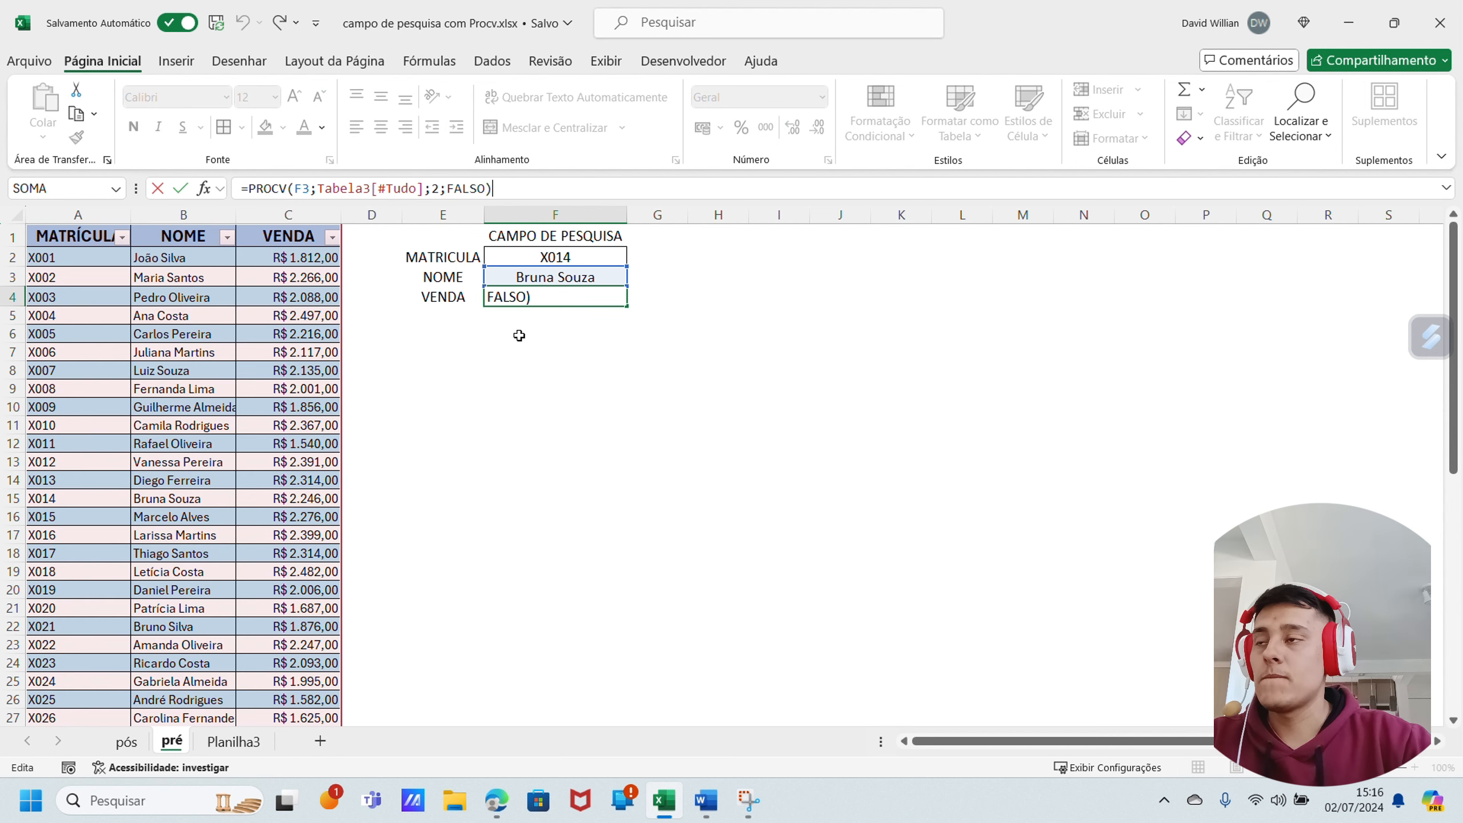
left_click(542, 281)
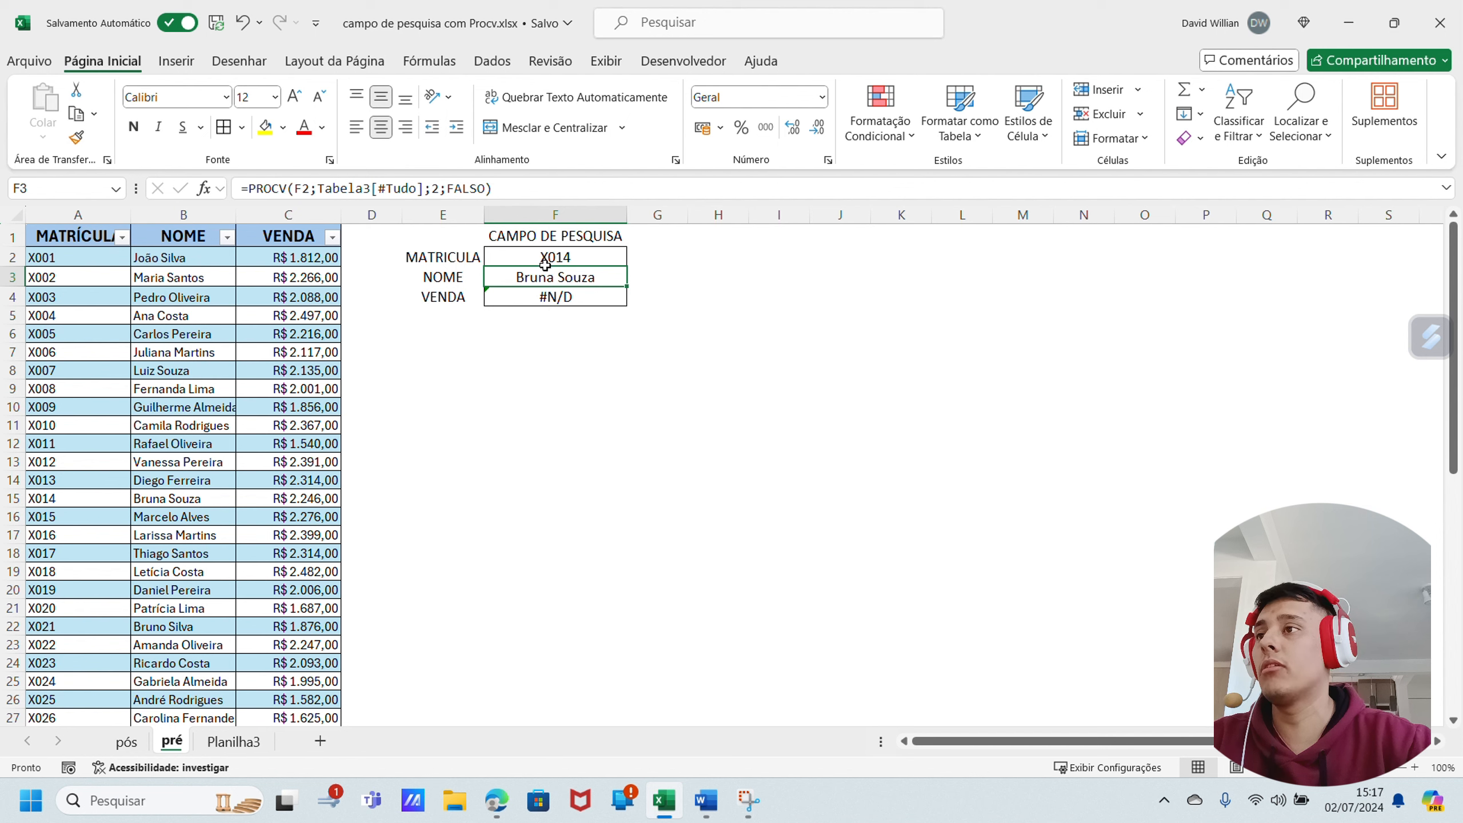
left_click(307, 186)
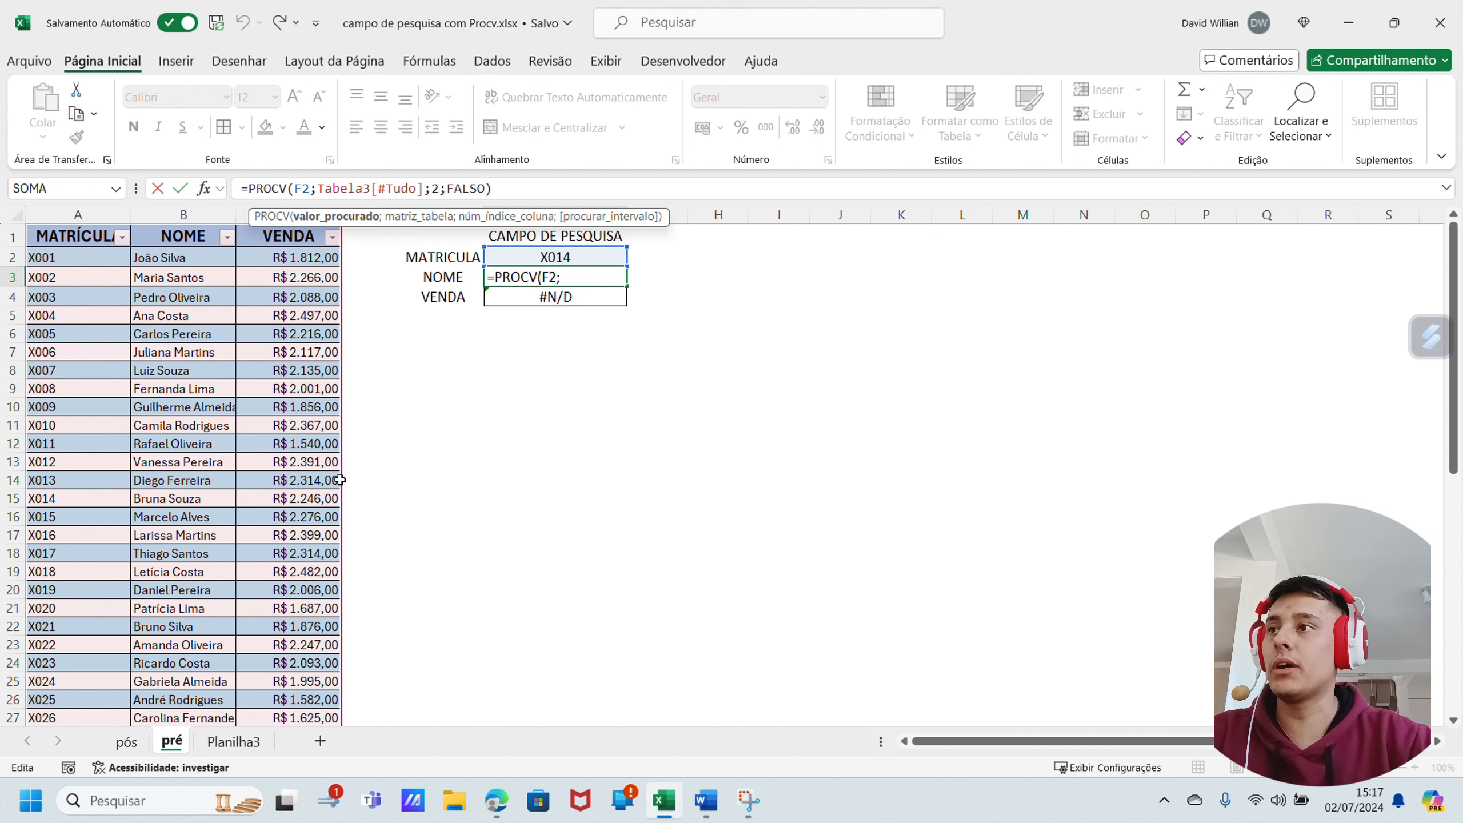
double_click(306, 188)
key("F4")
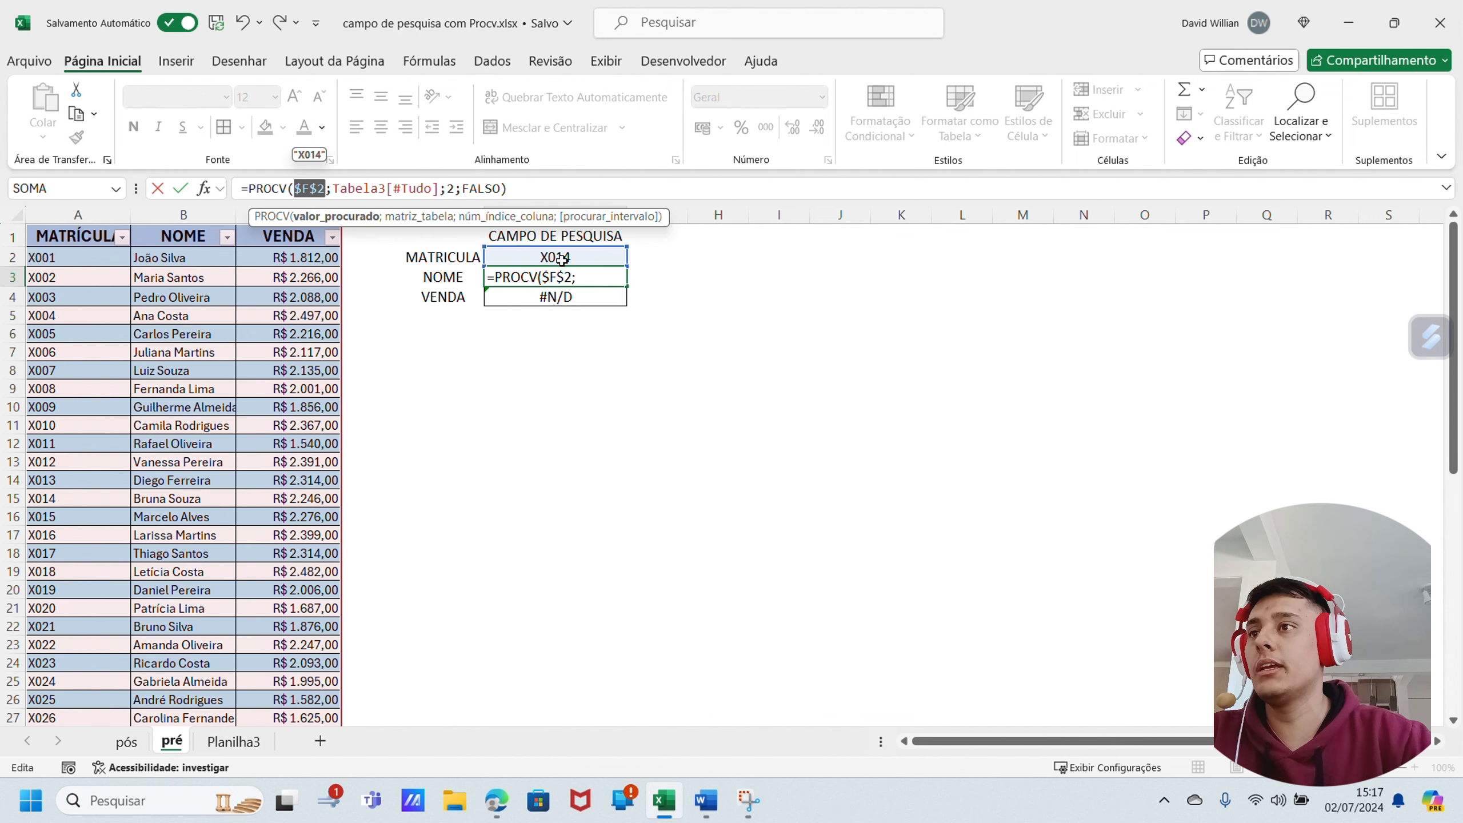
key("Return")
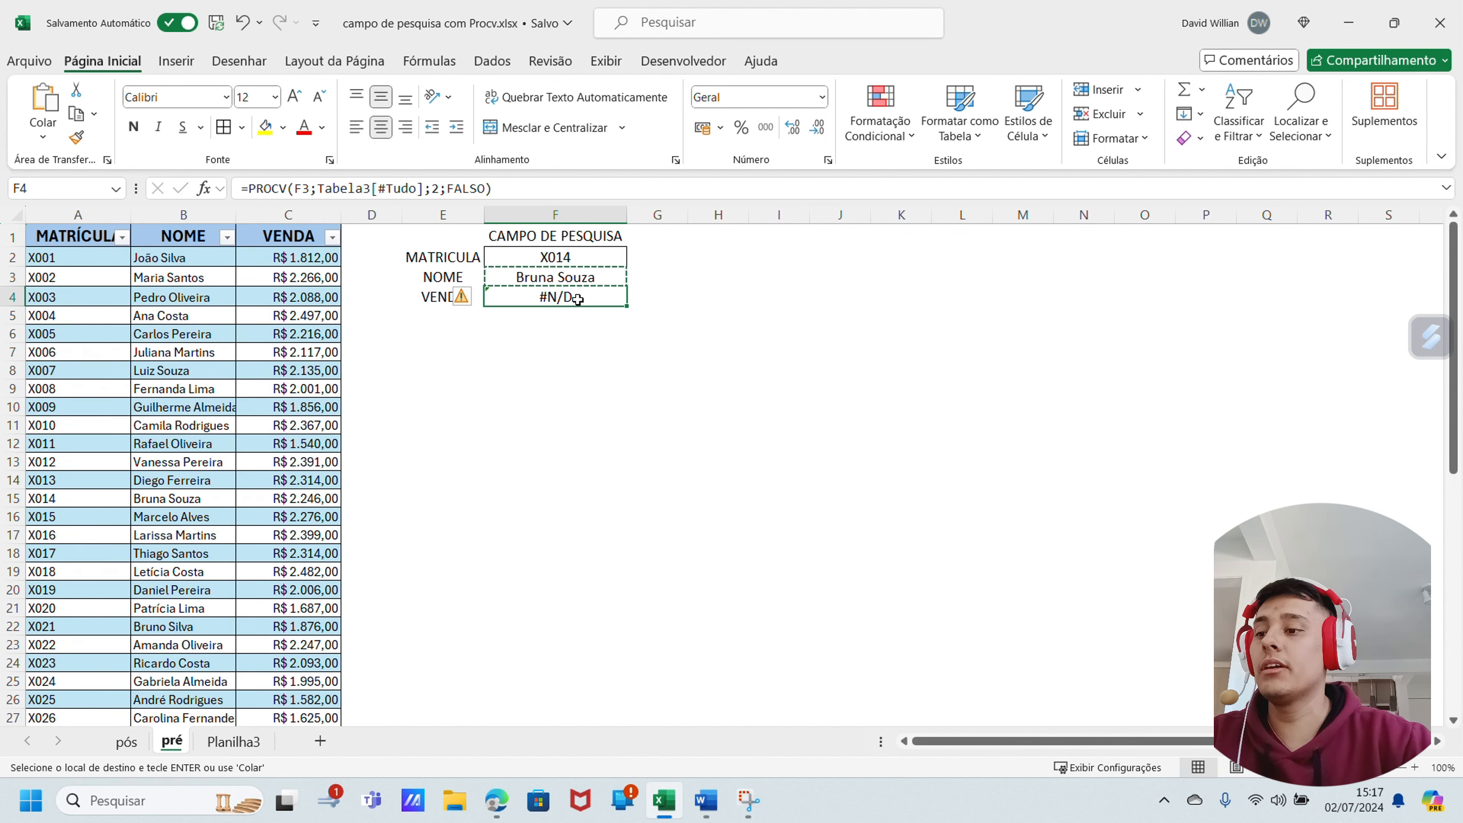
key("ctrl+v")
Set the column index of the PROCV formula in the VENDA field F4 to 3.
left_click(317, 189)
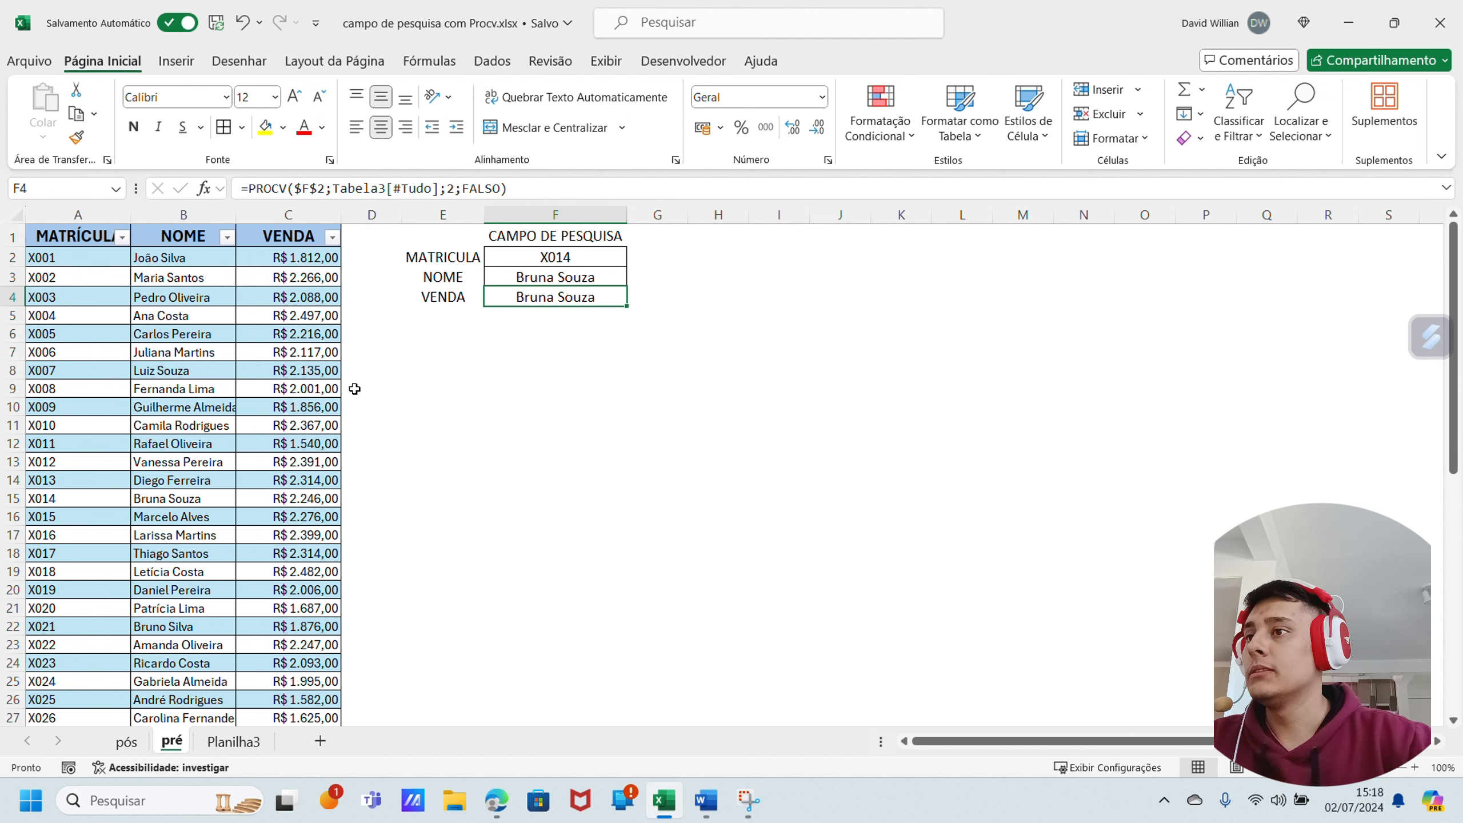
left_click(511, 188)
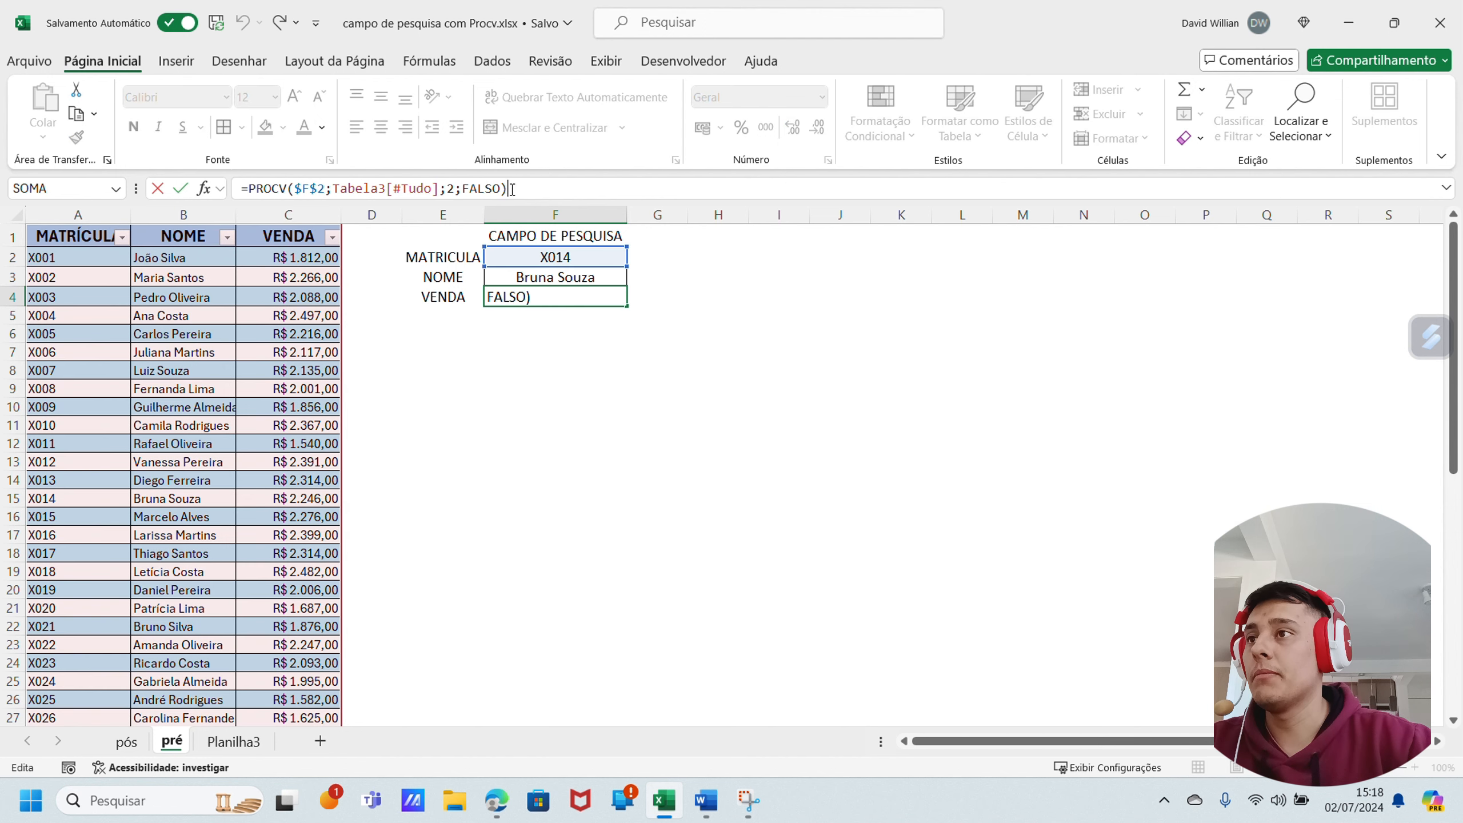
double_click(451, 188)
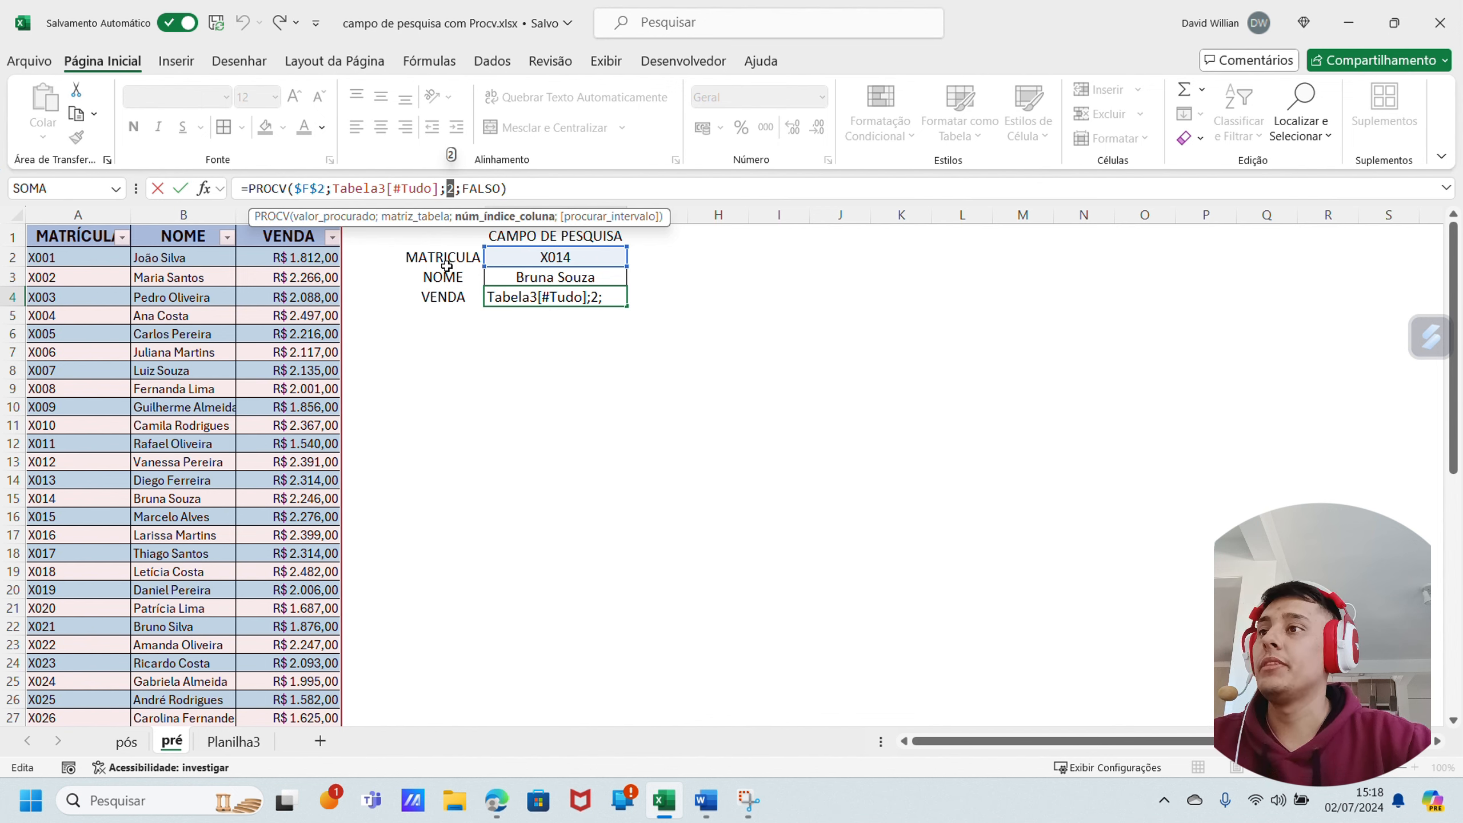
type("3")
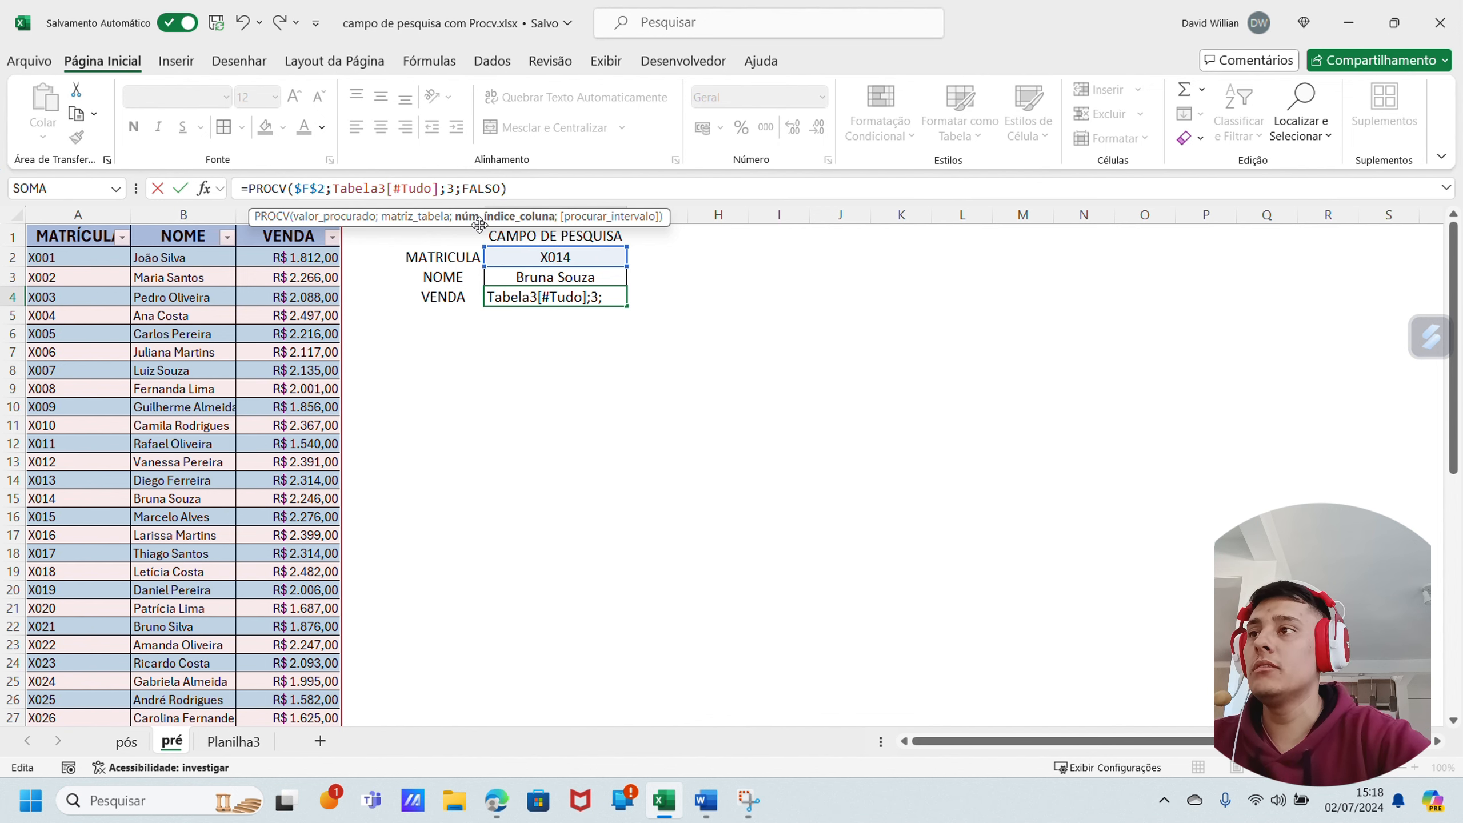
key("Return")
key("Up")
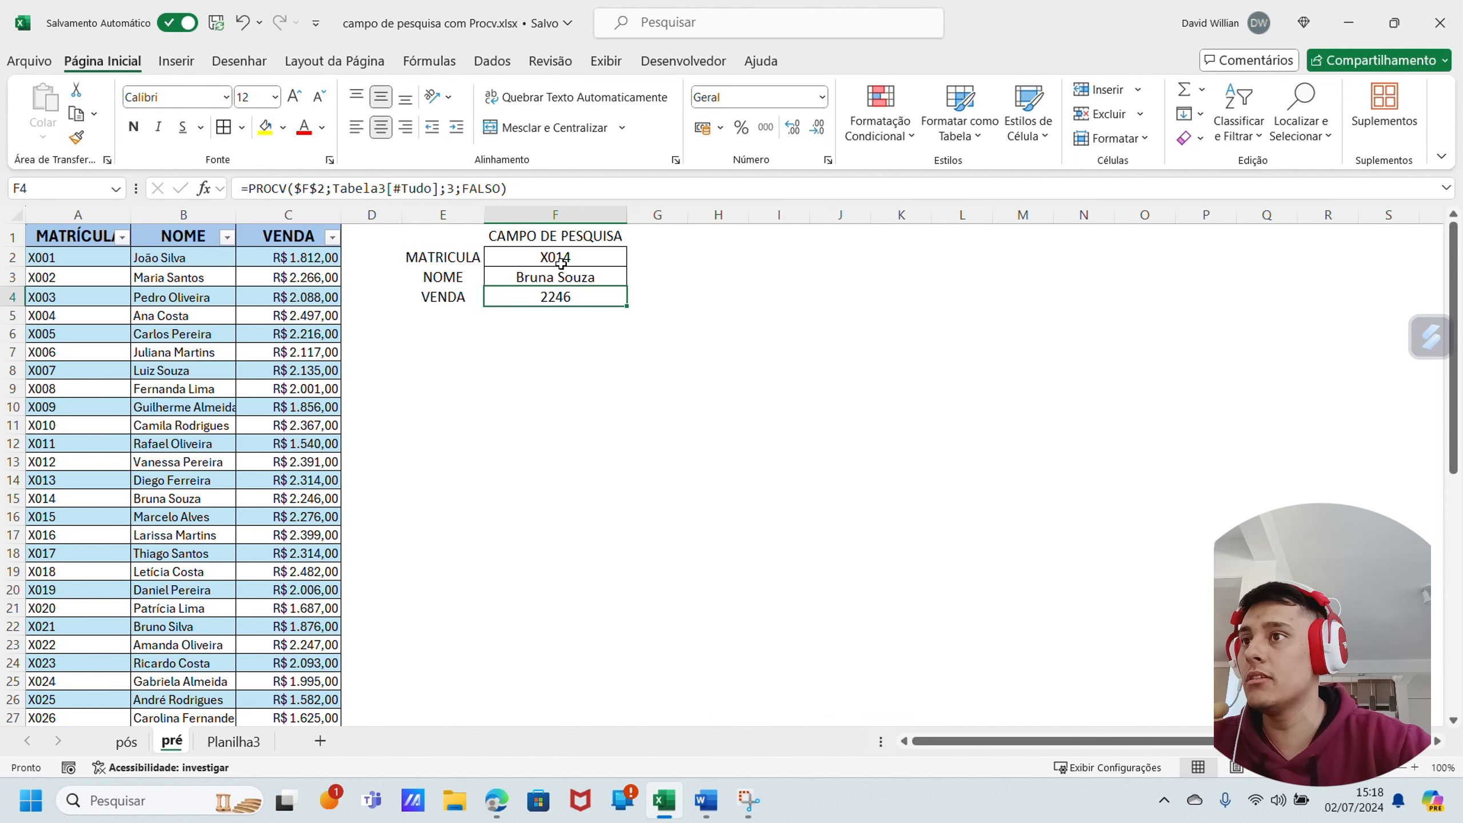